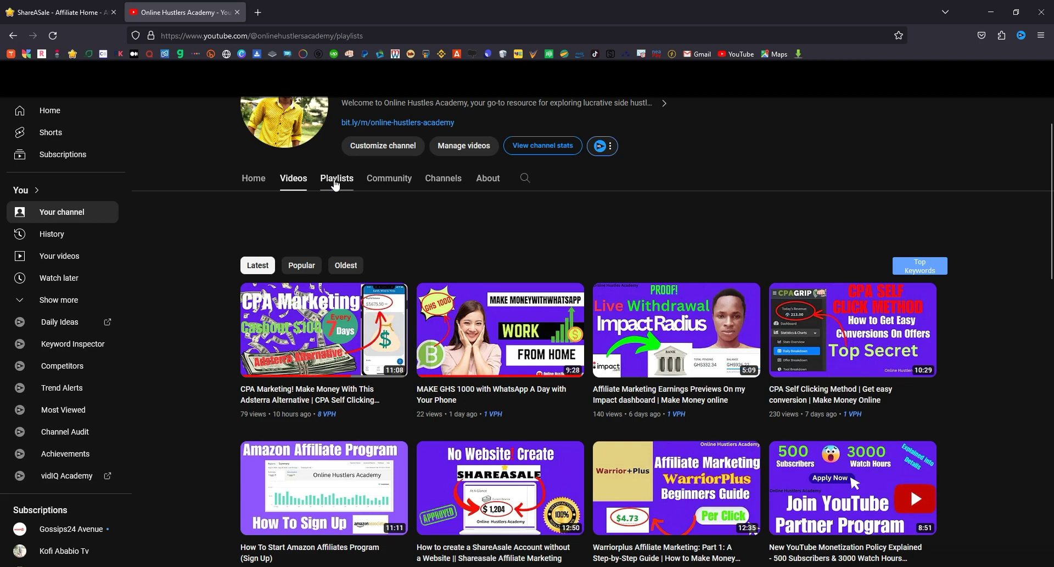
# - Look through the channel's playlists and its list of uploaded videos
pyautogui.scroll(-3, 393, 343)
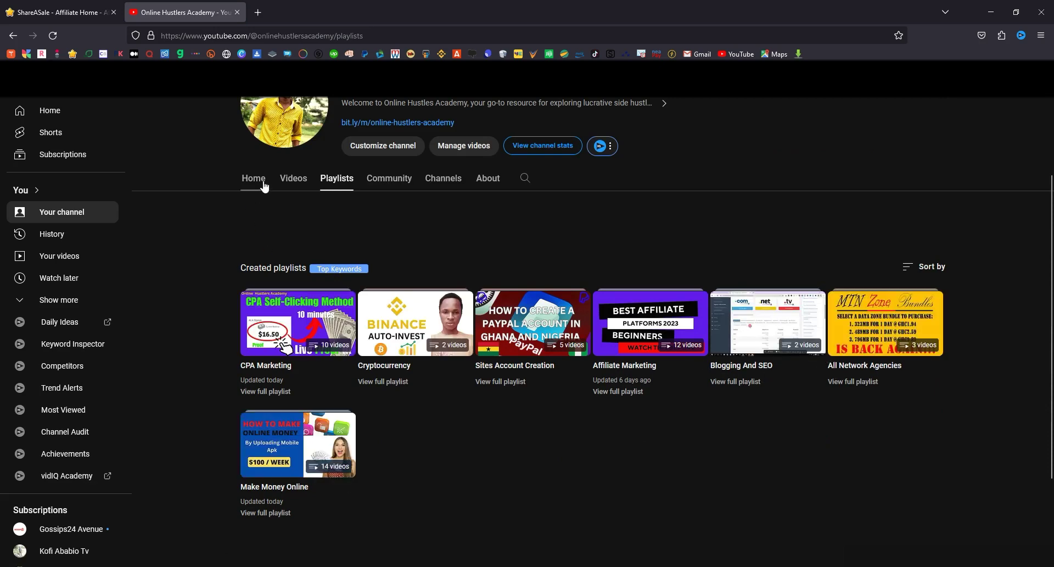
pyautogui.click(288, 183)
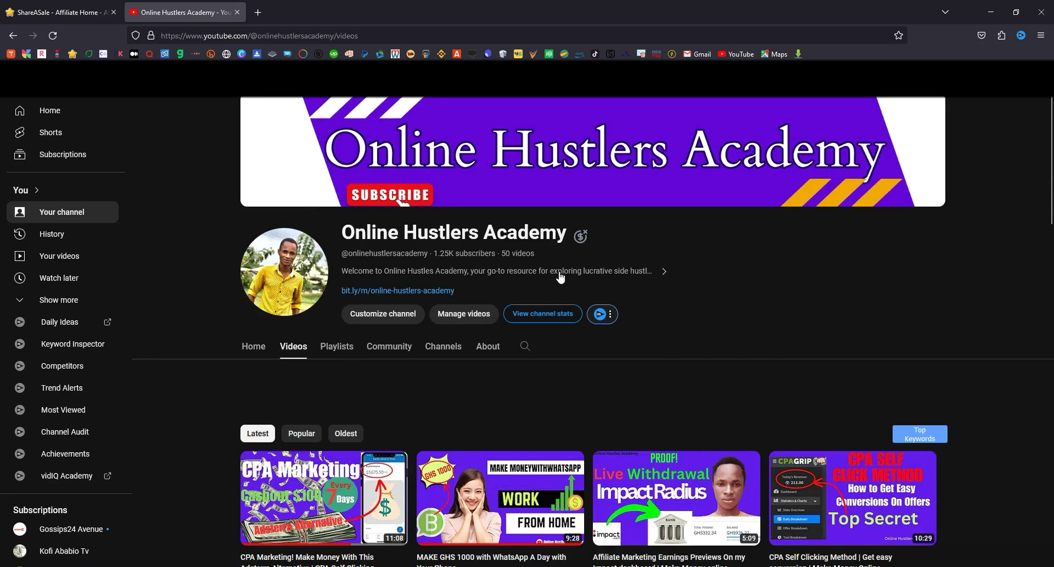
pyautogui.scroll(-2, 561, 276)
pyautogui.scroll(-2, 560, 277)
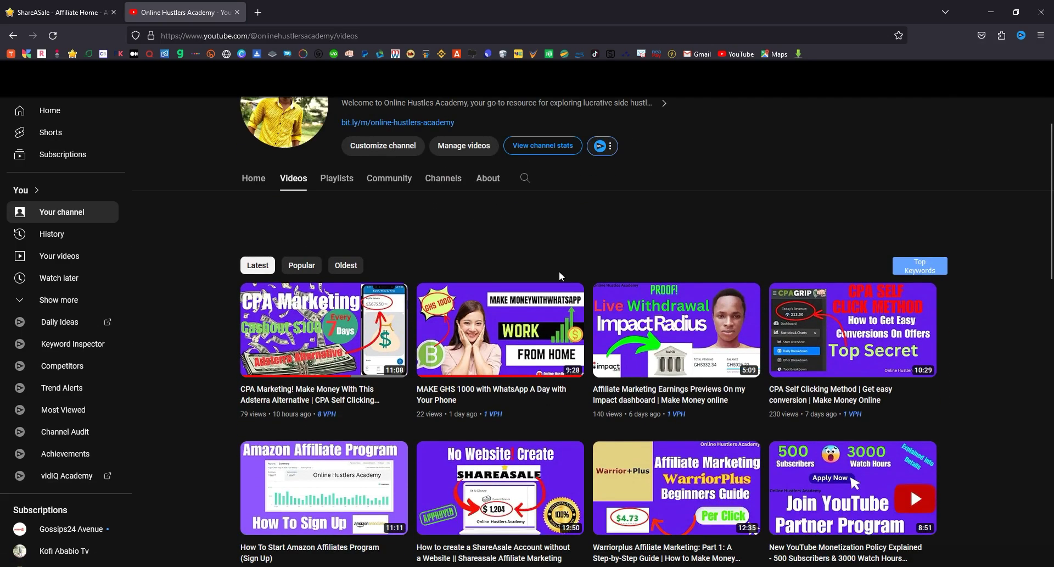
pyautogui.scroll(-5, 559, 272)
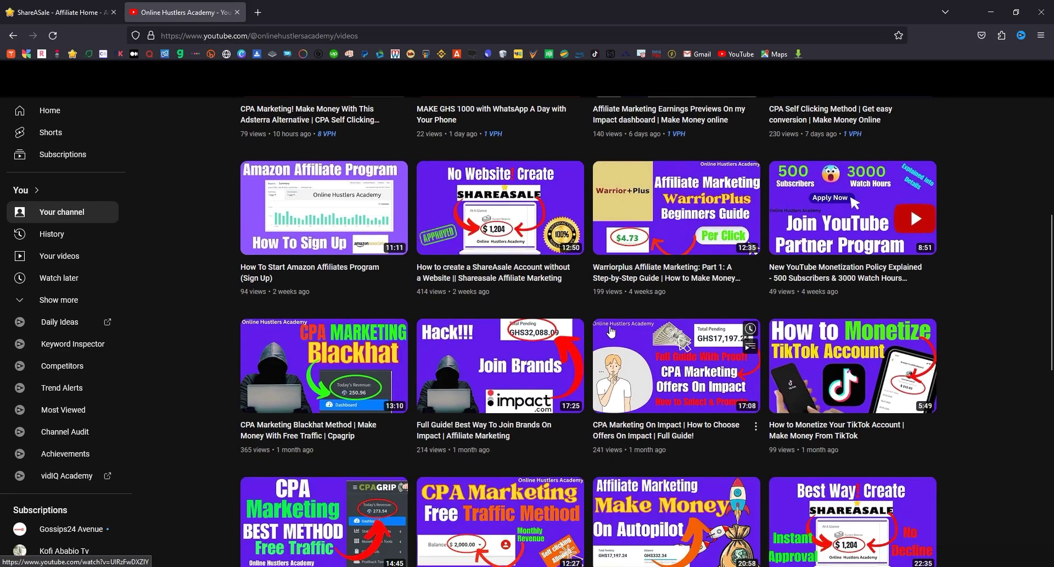
pyautogui.scroll(-2, 611, 331)
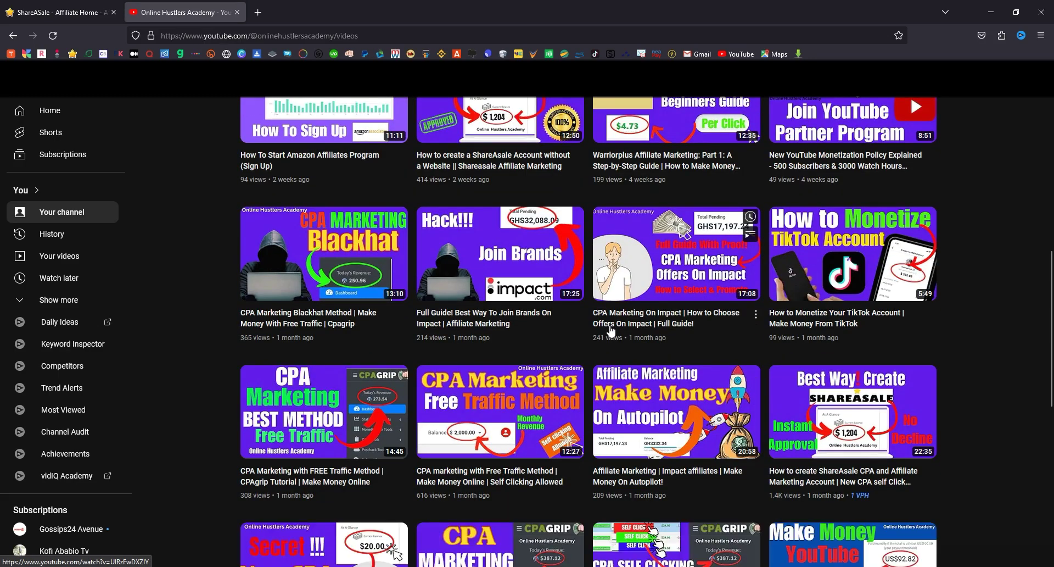
pyautogui.scroll(-3, 611, 330)
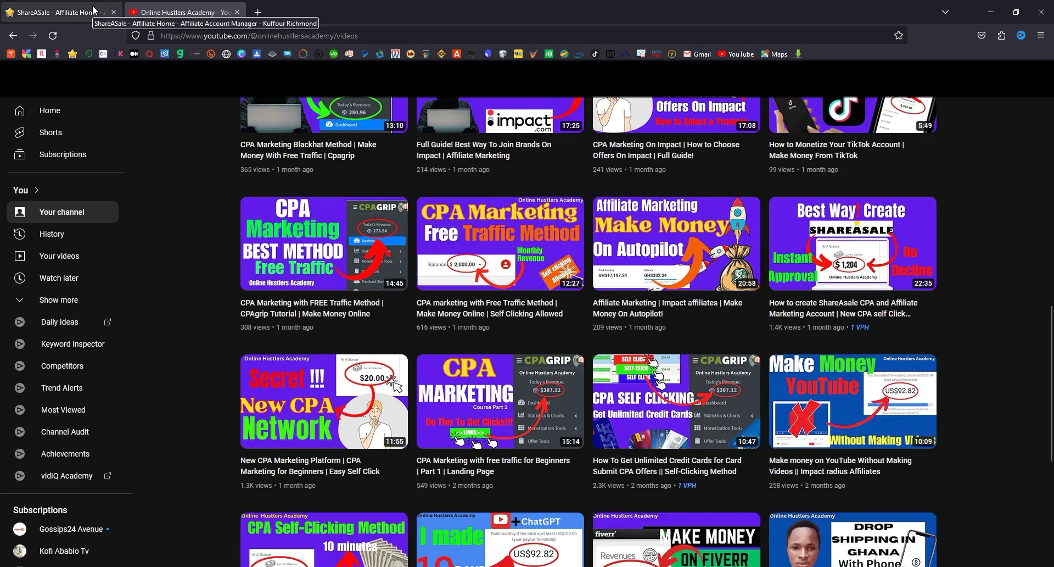
# - Switch to the ShareASale account home and review the activity feed, balance, and top and trending merchants
pyautogui.click(95, 9)
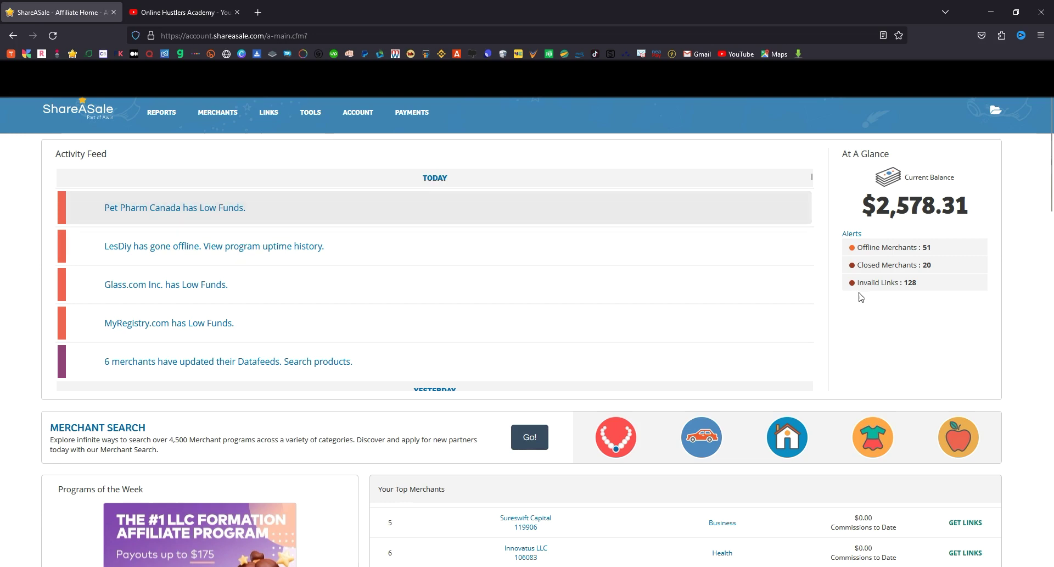
pyautogui.scroll(-3, 766, 412)
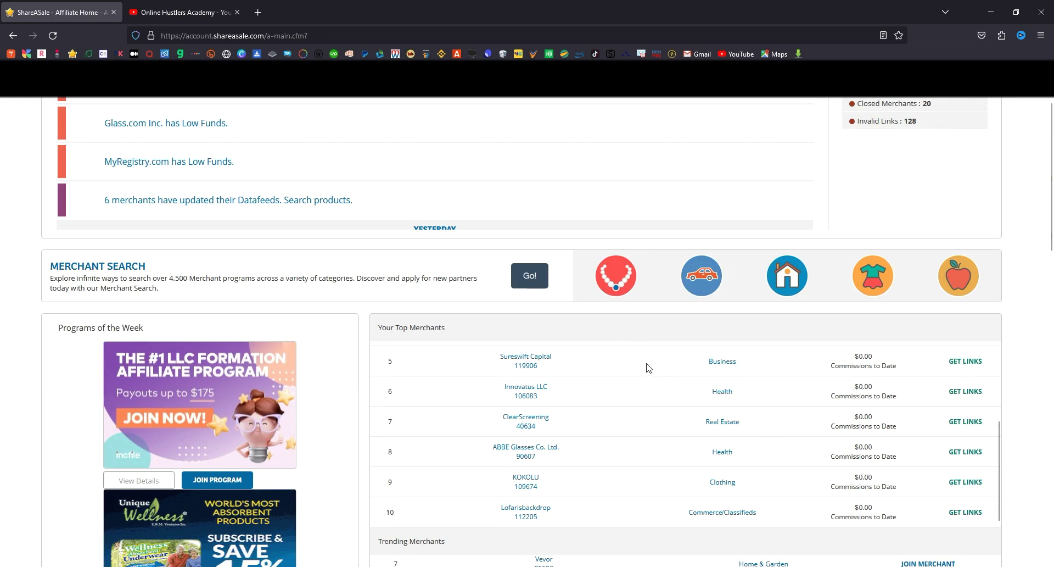
pyautogui.scroll(-2, 649, 368)
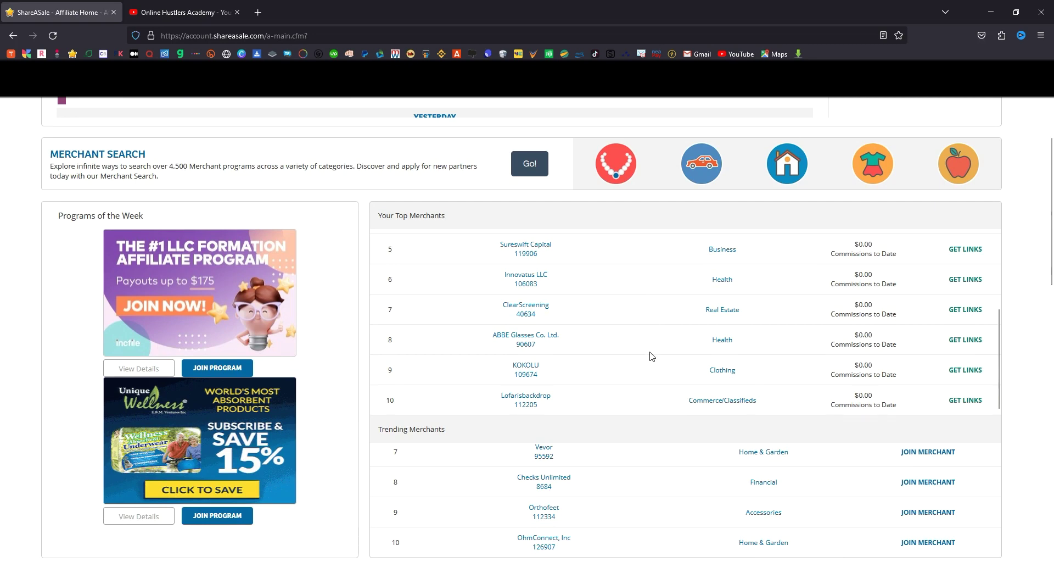
pyautogui.scroll(3, 650, 353)
pyautogui.scroll(5, 188, 101)
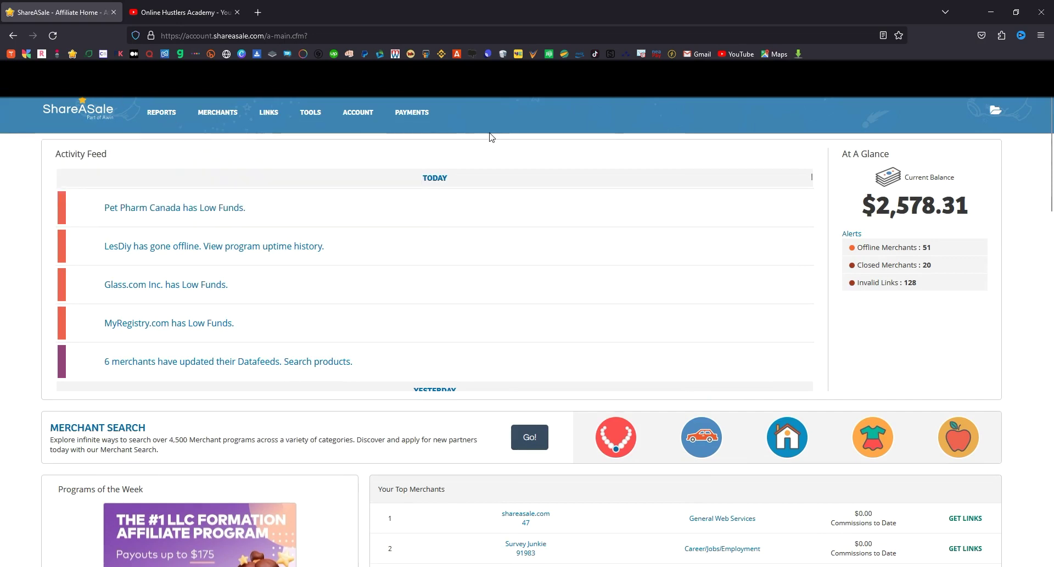
pyautogui.scroll(-3, 528, 148)
pyautogui.scroll(-2, 535, 166)
pyautogui.scroll(-2, 615, 284)
pyautogui.scroll(5, 236, 225)
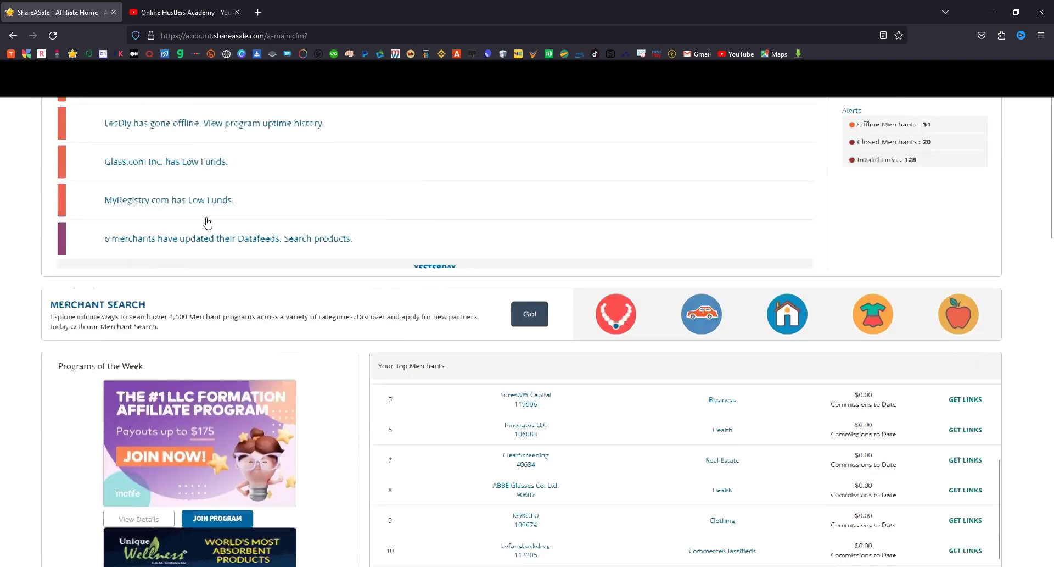
# - Open the merchant search page and examine the categories and trending merchants
pyautogui.moveTo(239, 119)
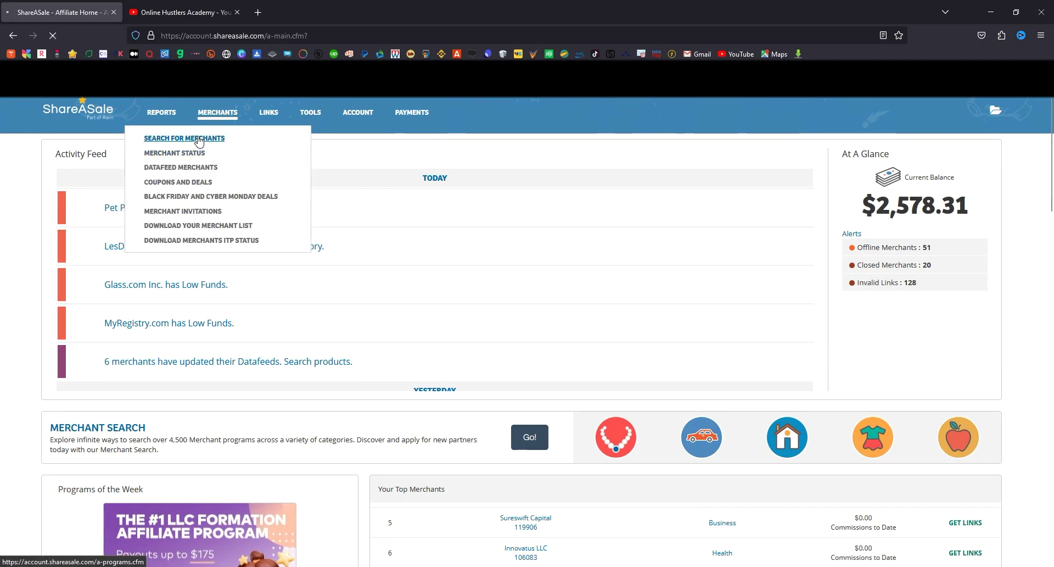
pyautogui.click(199, 140)
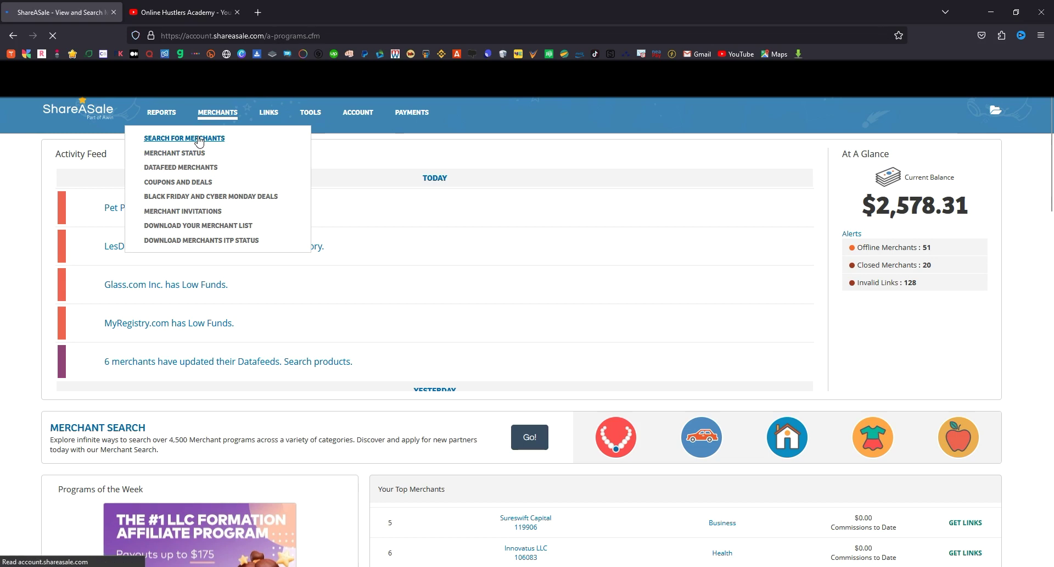
pyautogui.scroll(-4, 219, 270)
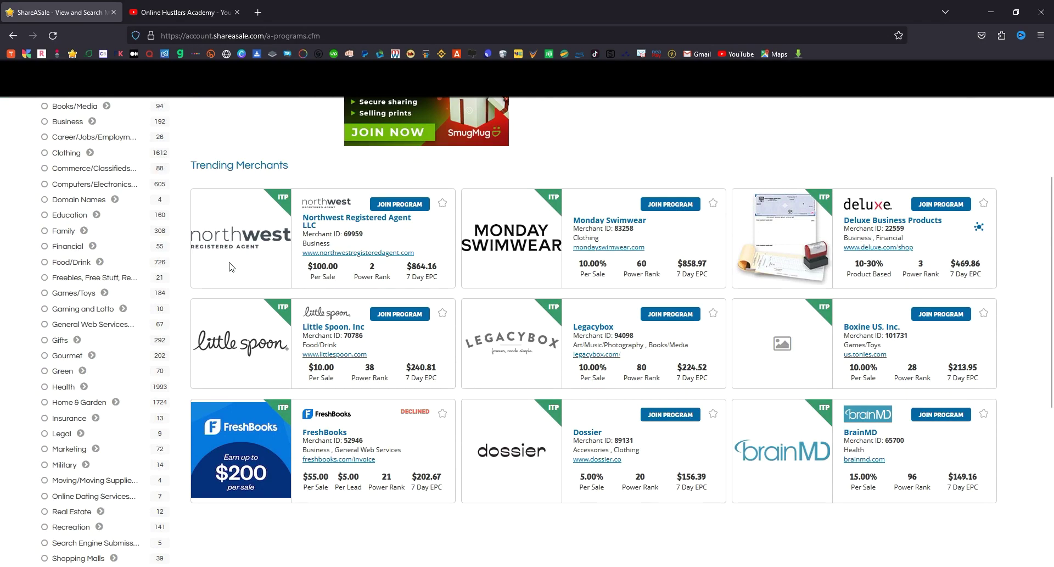
pyautogui.scroll(1, 104, 181)
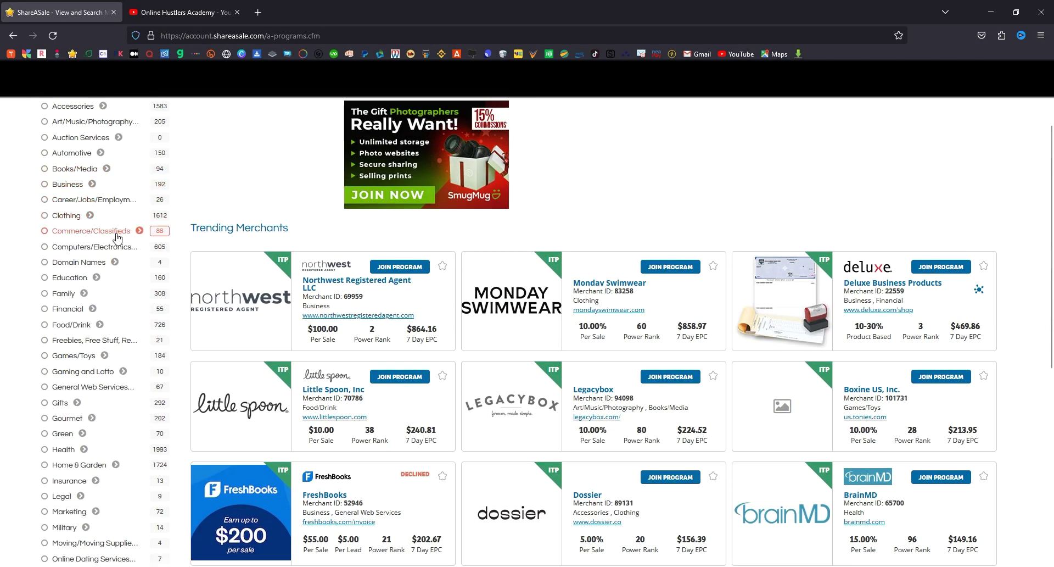
pyautogui.scroll(-1, 244, 273)
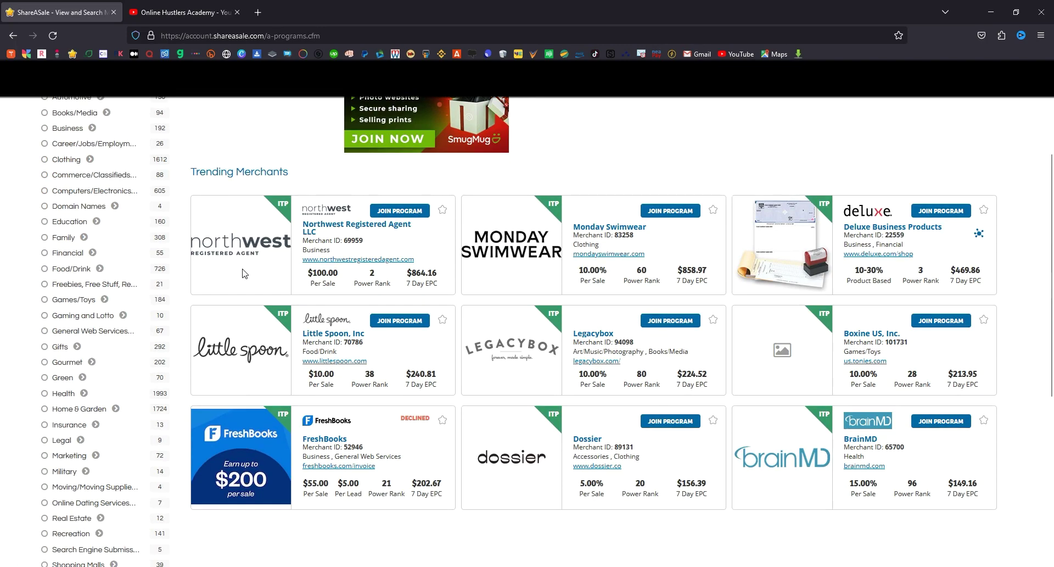
pyautogui.scroll(-2, 244, 272)
pyautogui.scroll(3, 245, 273)
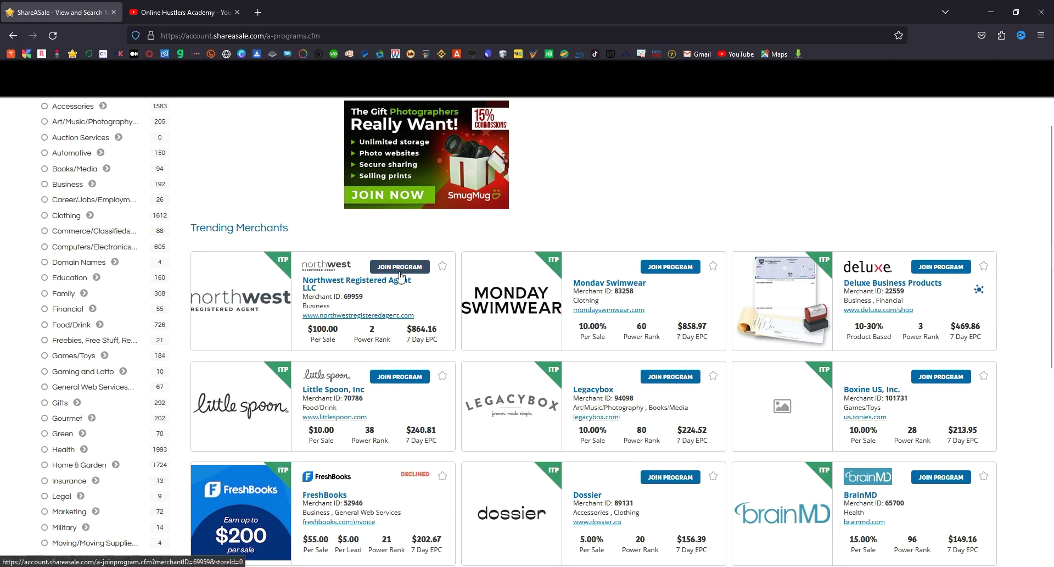
# - Open the application for Northwest Registered Agent LLC and tick the program agreement, closing the form without joining
pyautogui.click(399, 270)
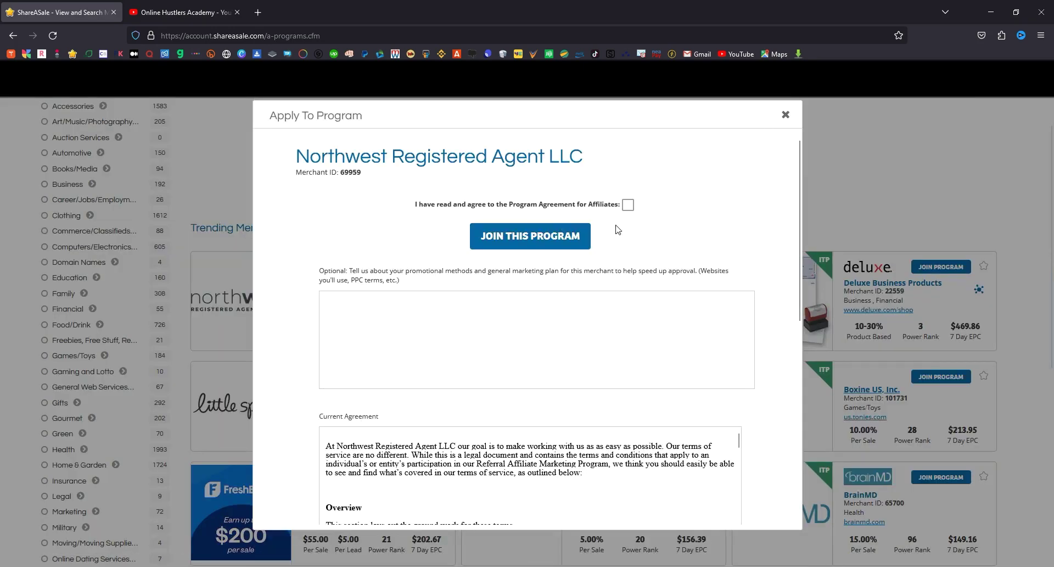
pyautogui.click(628, 205)
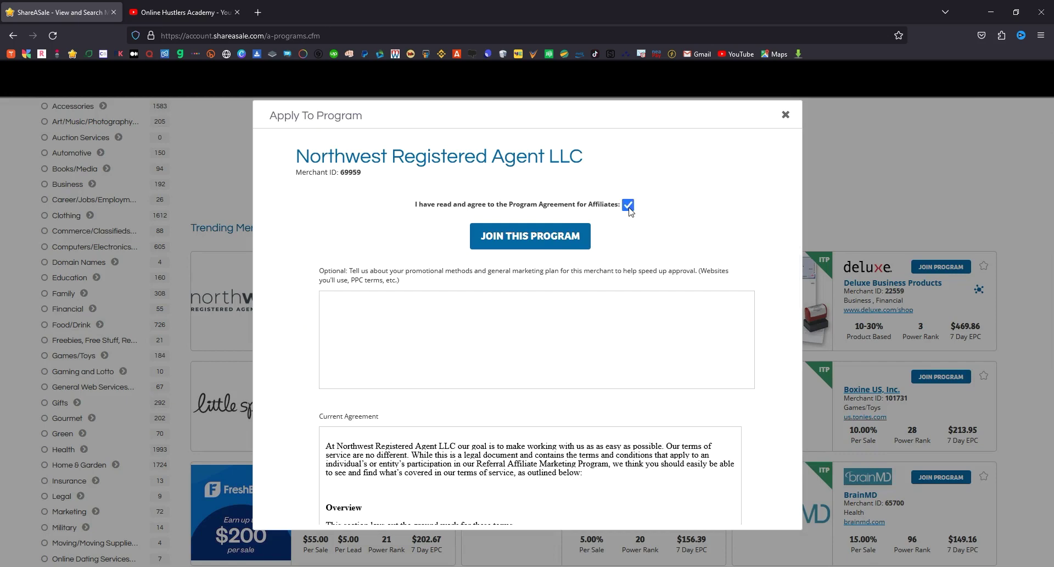
pyautogui.click(785, 115)
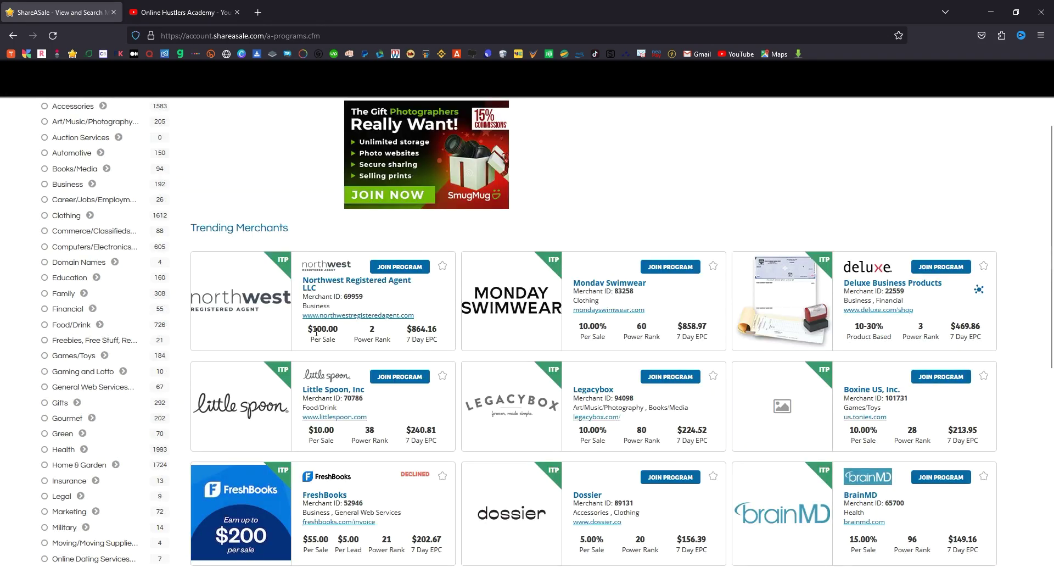
# - Compare the per-sale and per-lead commissions of the trending merchants, starting with Northwest Registered Agent LLC
pyautogui.moveTo(313, 328); pyautogui.dragTo(346, 333)
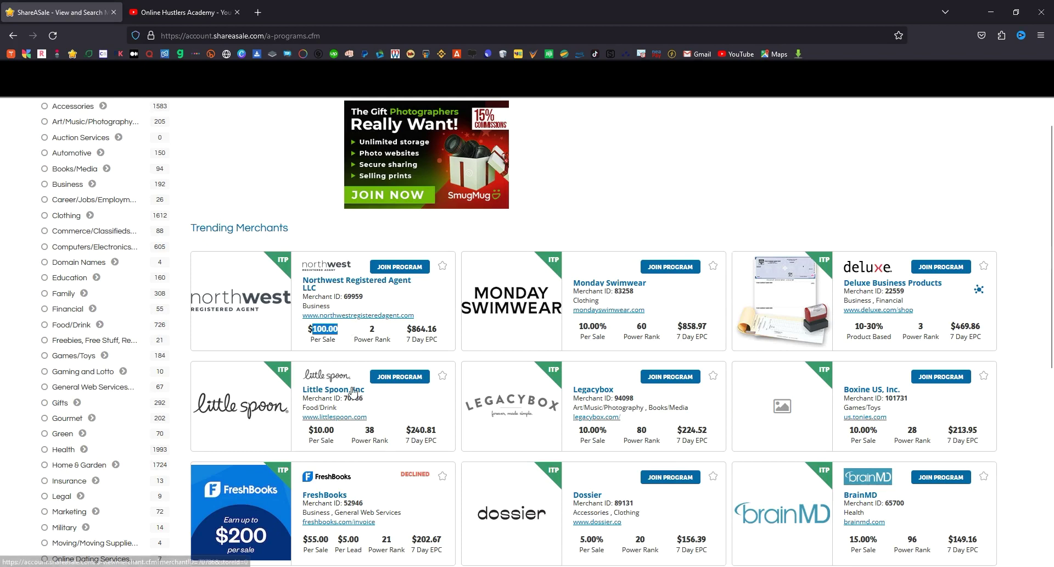
pyautogui.scroll(-1, 353, 387)
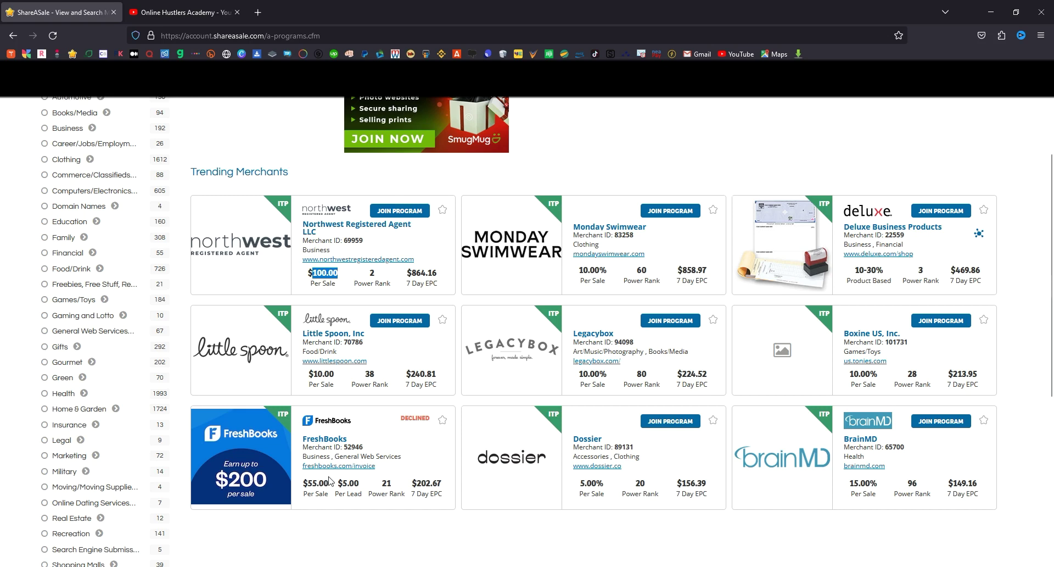
pyautogui.scroll(-2, 329, 481)
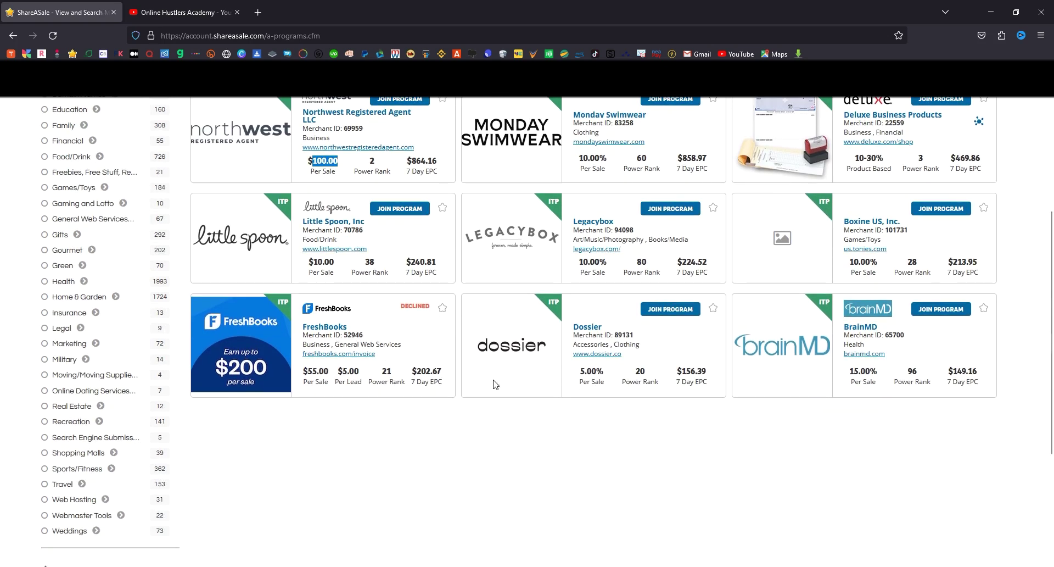
pyautogui.scroll(6, 55, 269)
pyautogui.scroll(-3, 179, 142)
pyautogui.scroll(3, 178, 141)
pyautogui.scroll(-1, 182, 140)
pyautogui.scroll(1, 206, 125)
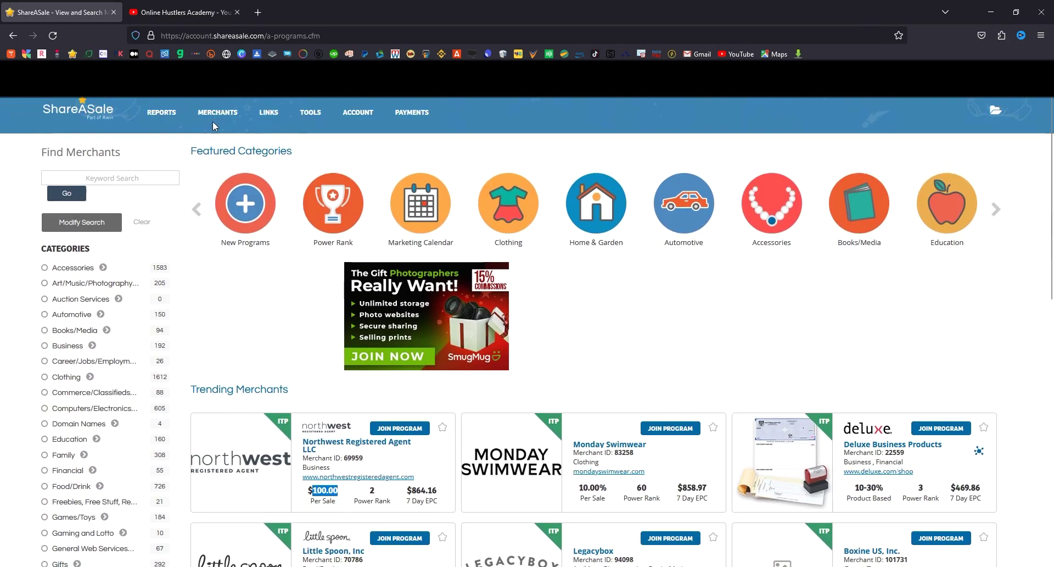
# - Open the page for getting merchant links and choose Namecheap Inc from the recently joined merchants
pyautogui.moveTo(269, 112)
pyautogui.scroll(-1, 259, 116)
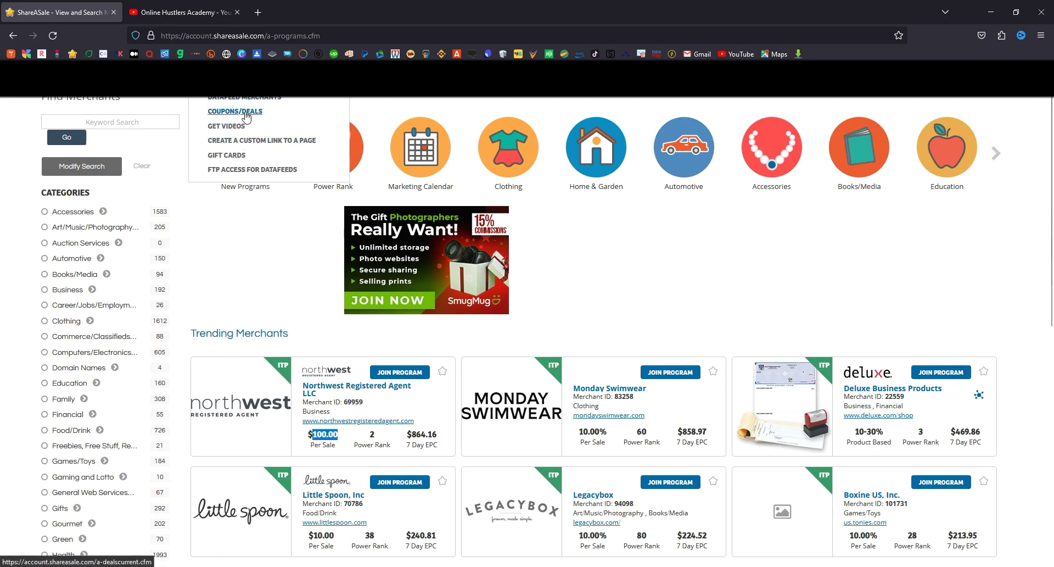
pyautogui.click(245, 140)
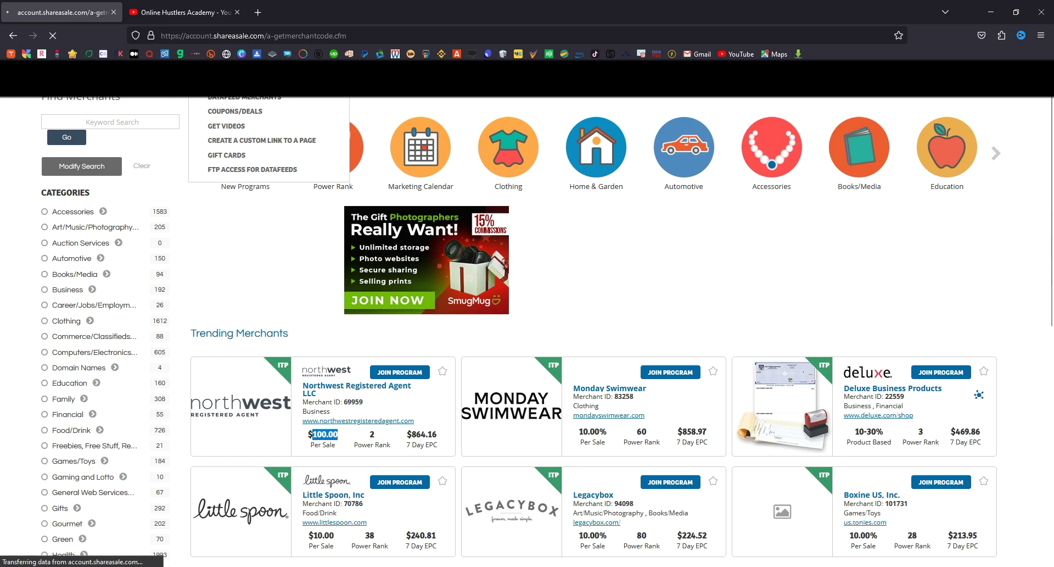
pyautogui.scroll(-3, 368, 193)
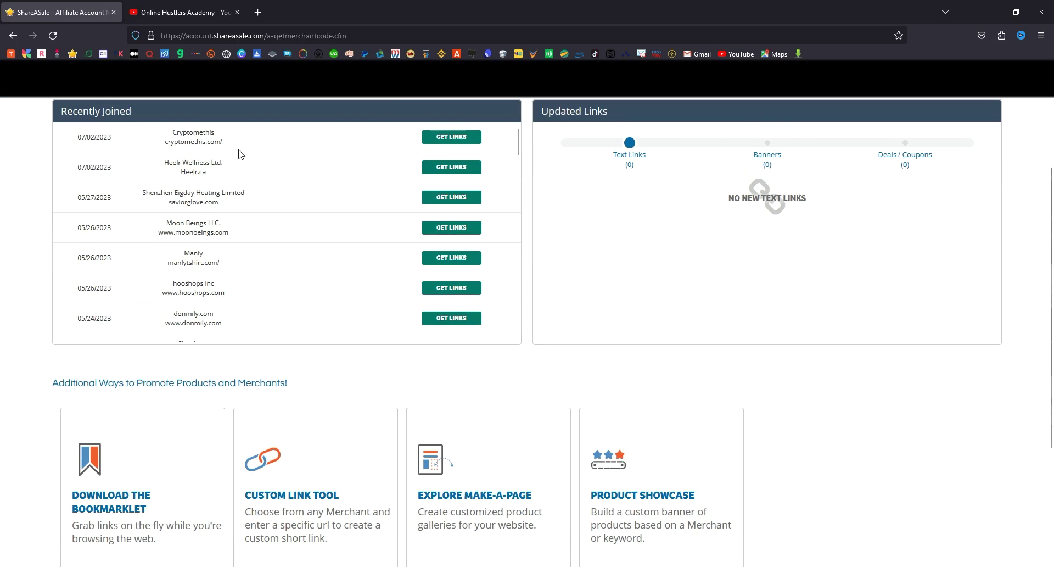
pyautogui.scroll(-10, 254, 207)
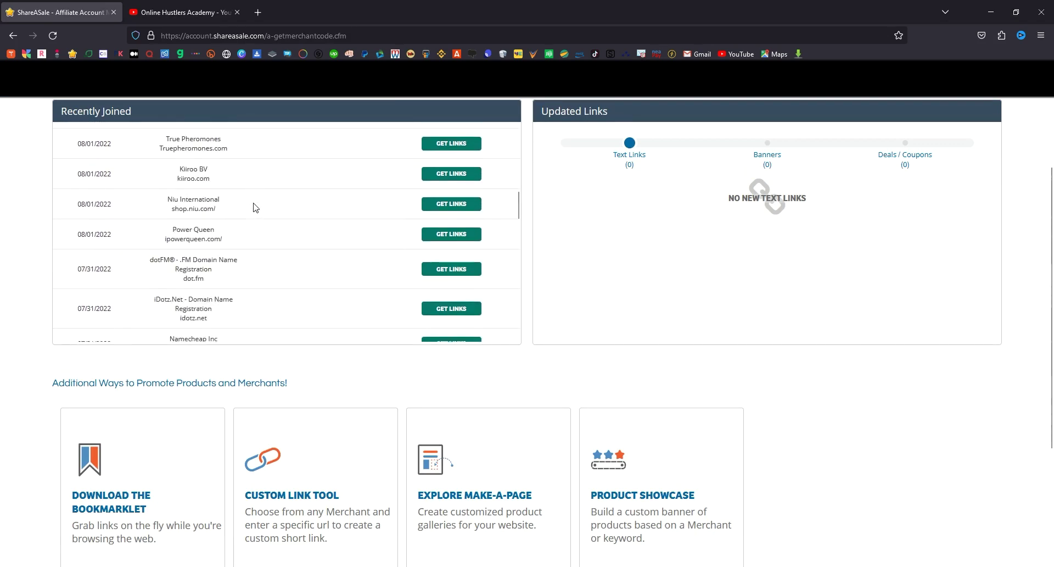
pyautogui.scroll(-3, 254, 207)
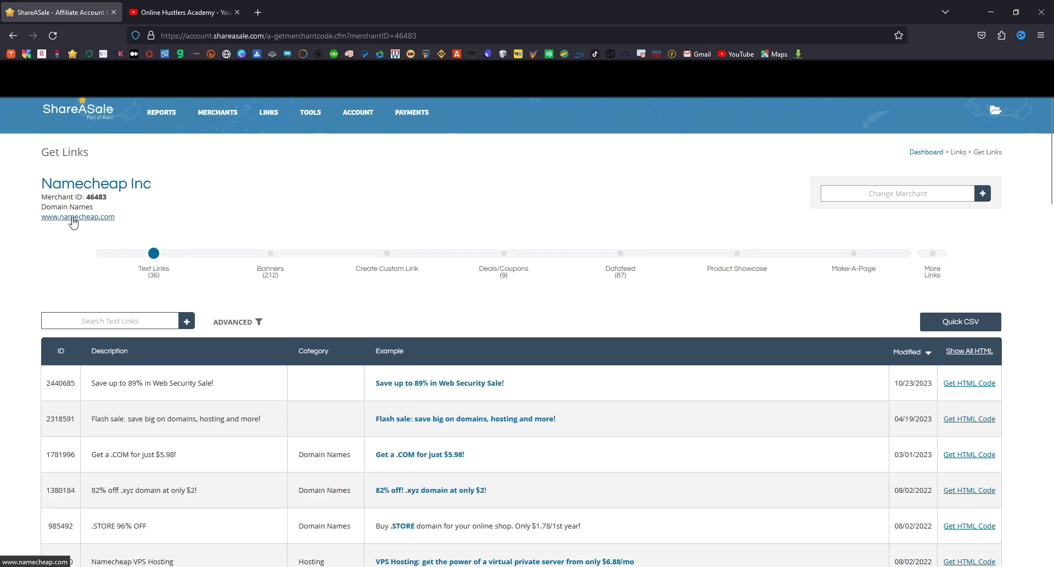
# - Open the Namecheap Inc merchant details and review its commission, program statistics and merchant description
pyautogui.click(81, 188)
pyautogui.scroll(-2, 99, 186)
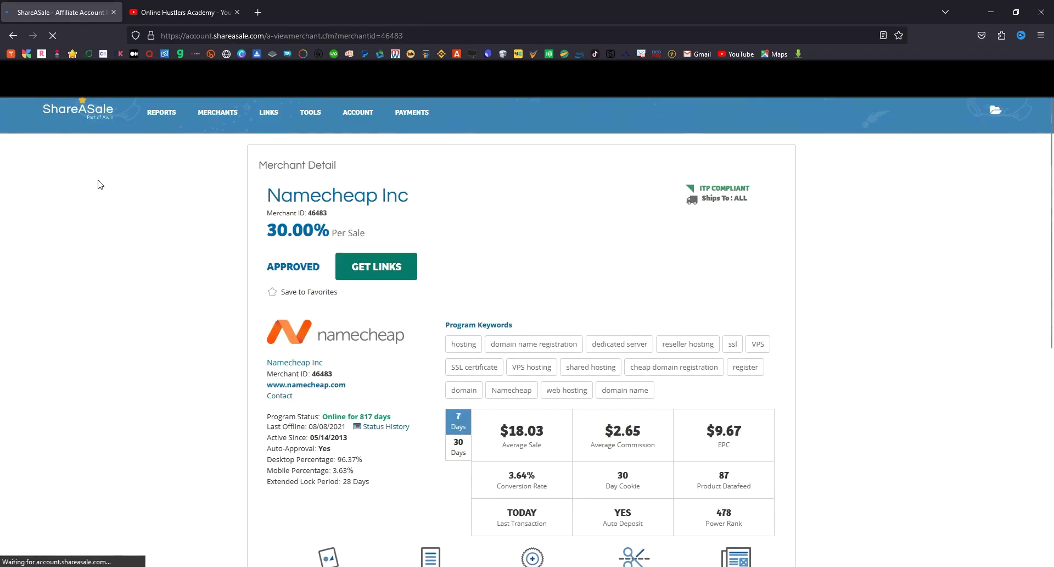
pyautogui.scroll(-1, 383, 331)
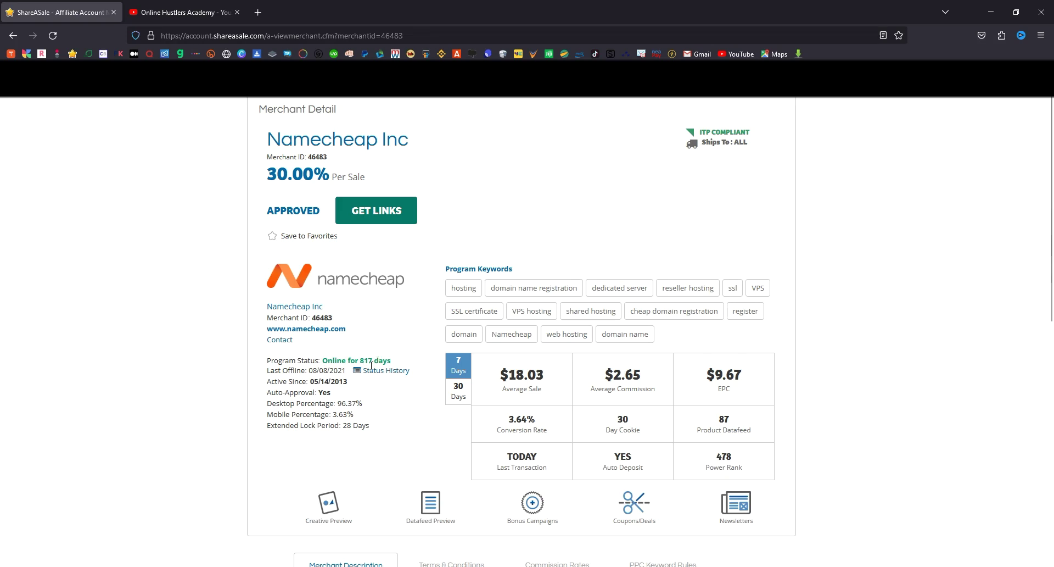
pyautogui.scroll(-2, 393, 394)
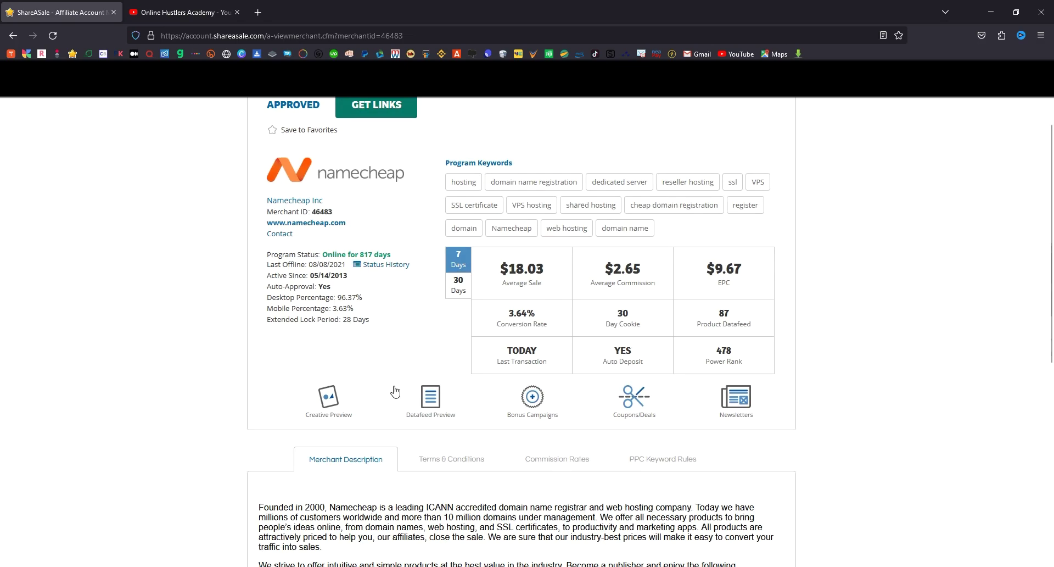
pyautogui.scroll(-3, 393, 394)
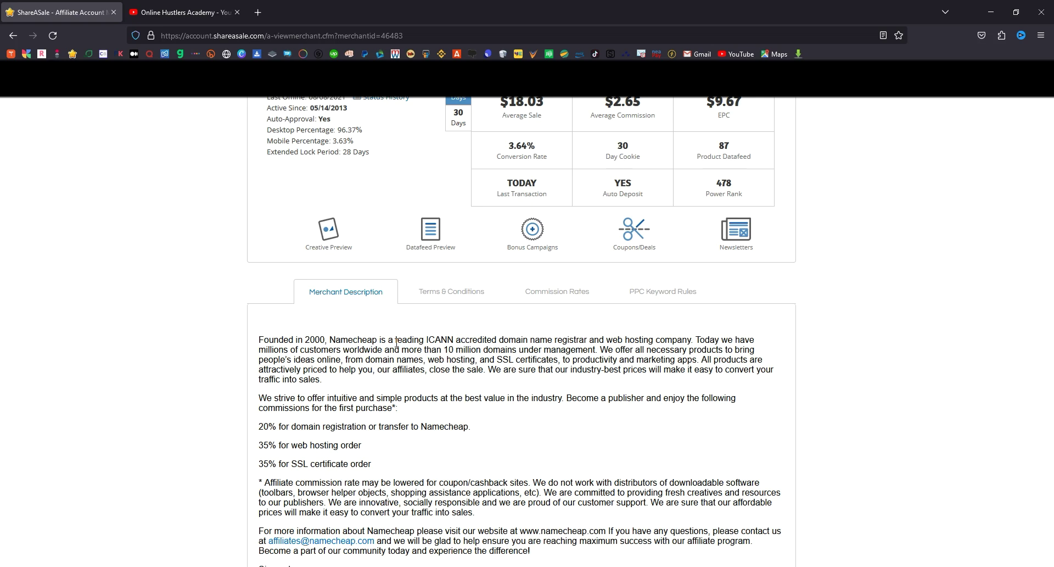
pyautogui.scroll(-1, 397, 343)
pyautogui.scroll(-1, 396, 348)
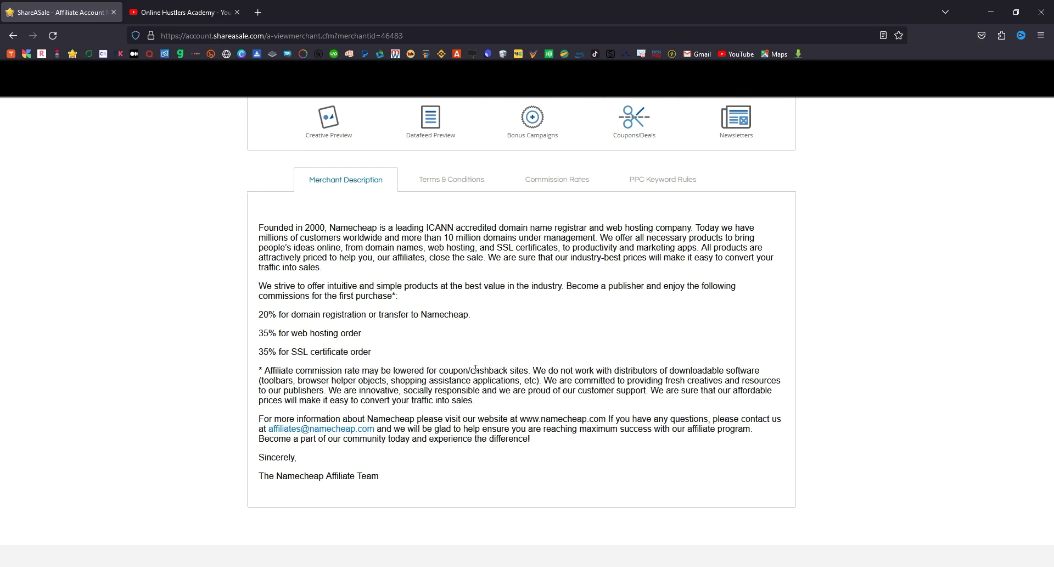
# - Display Namecheap's terms and conditions and read through the current agreement
pyautogui.click(452, 184)
pyautogui.scroll(-15, 458, 314)
pyautogui.scroll(-15, 458, 315)
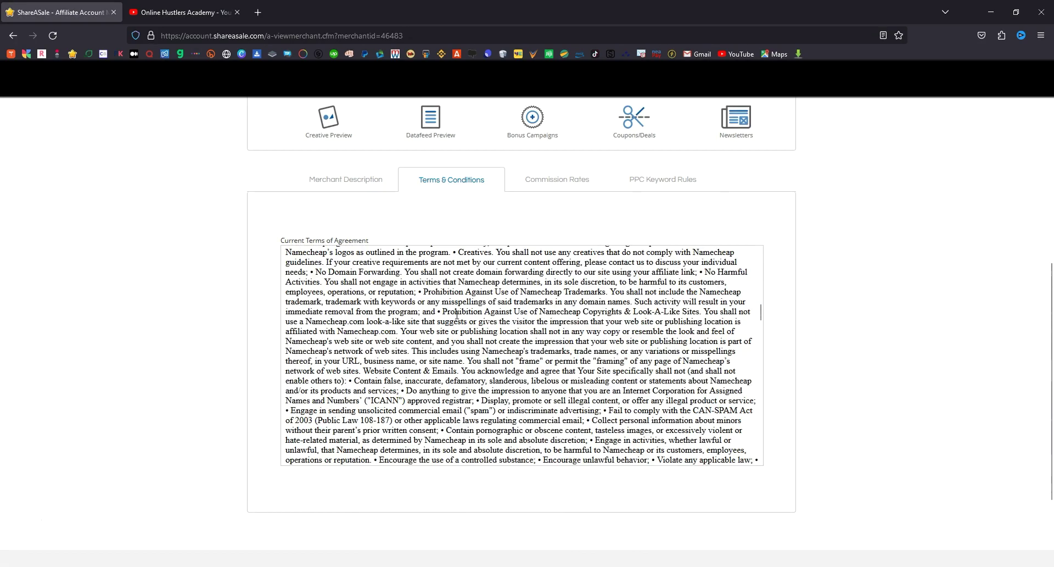
# - Review Namecheap's default, group and personalized commission rates as well as its PPC keyword rules
pyautogui.click(549, 181)
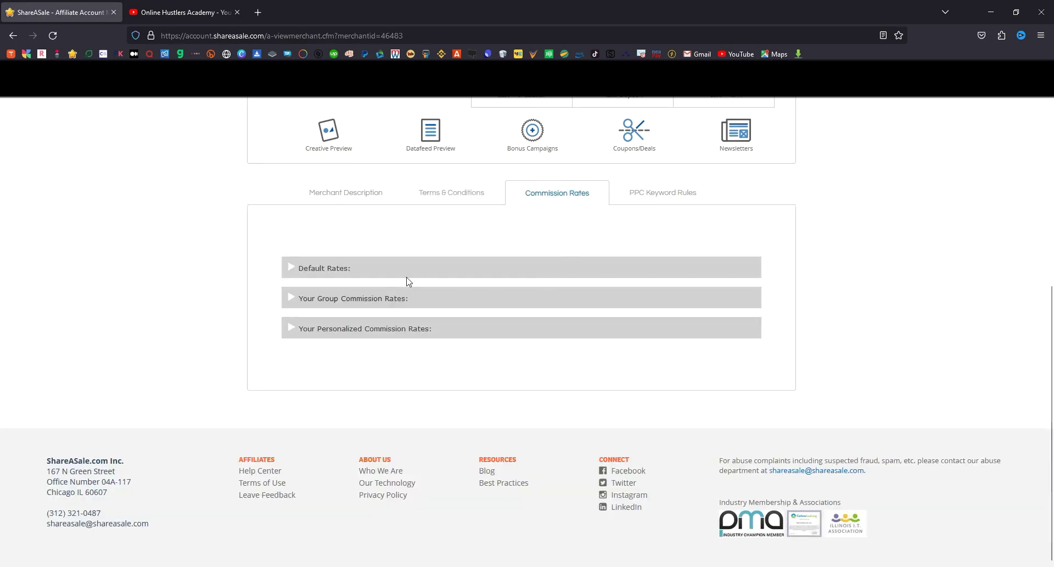
pyautogui.click(297, 273)
pyautogui.click(296, 273)
pyautogui.click(299, 300)
pyautogui.click(299, 300)
pyautogui.click(297, 329)
pyautogui.click(687, 198)
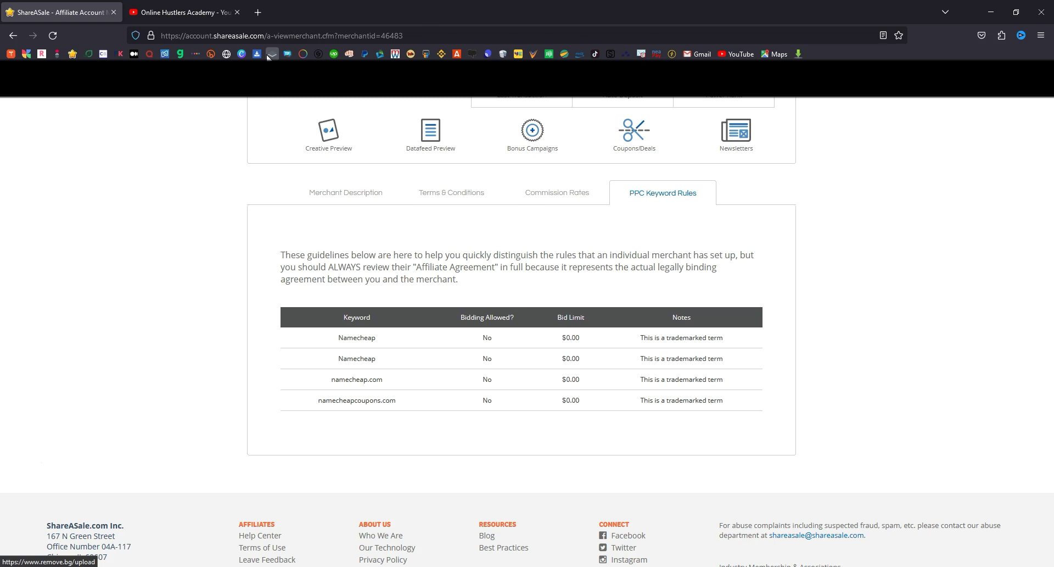
# - Open a new browser tab for the Google Sites promotional page and return to the Namecheap merchant details on ShareASale
pyautogui.click(260, 13)
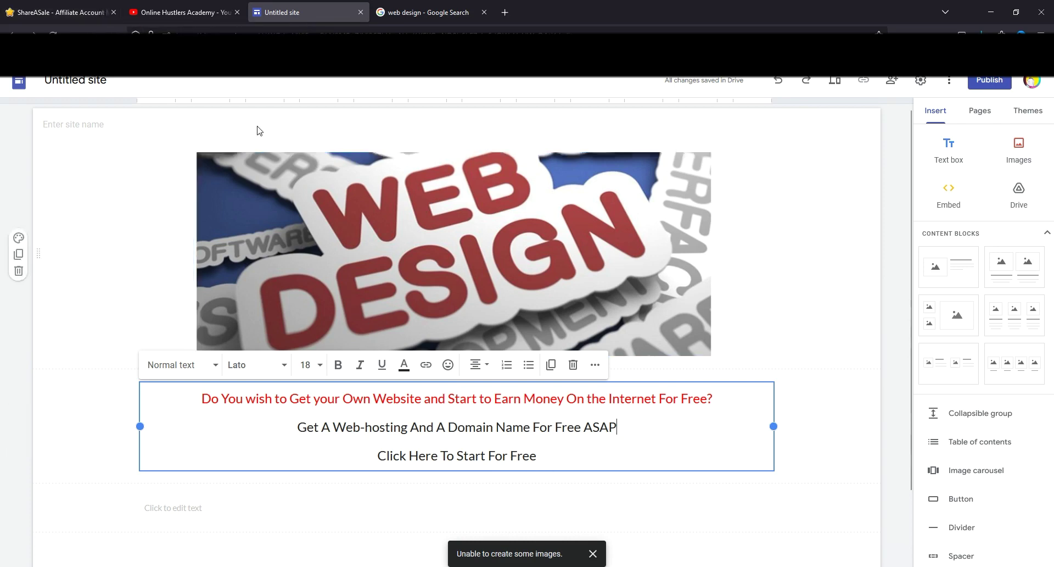
pyautogui.click(55, 12)
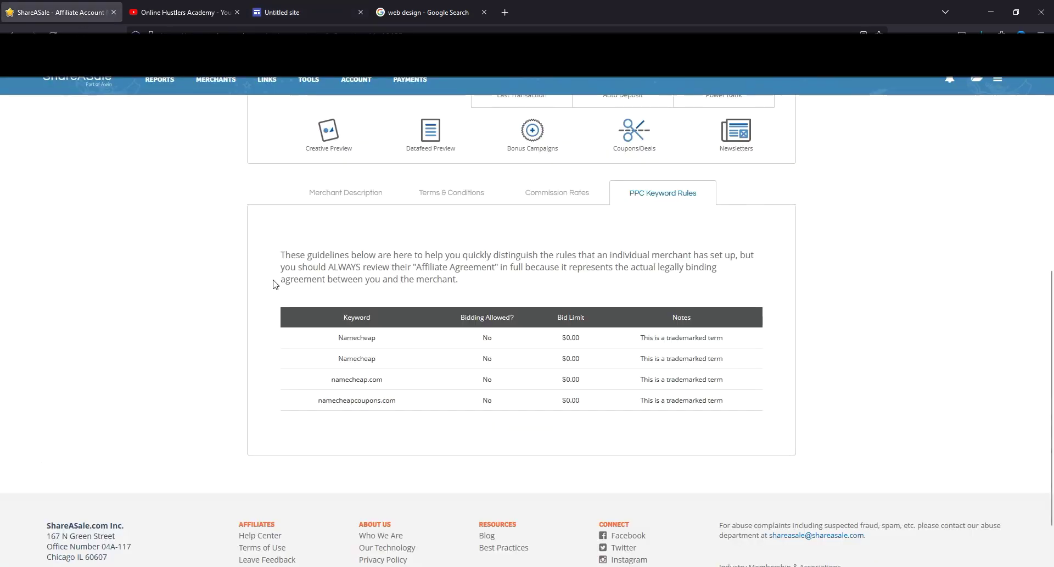
# - Visit Namecheap's website from its merchant details and look over the homepage
pyautogui.scroll(3, 337, 267)
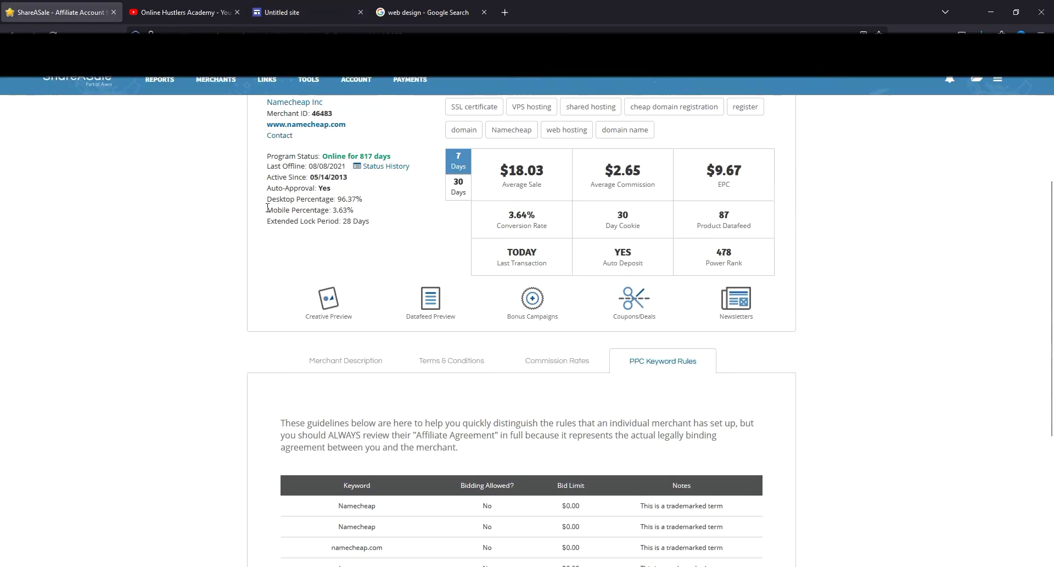
pyautogui.click(297, 129)
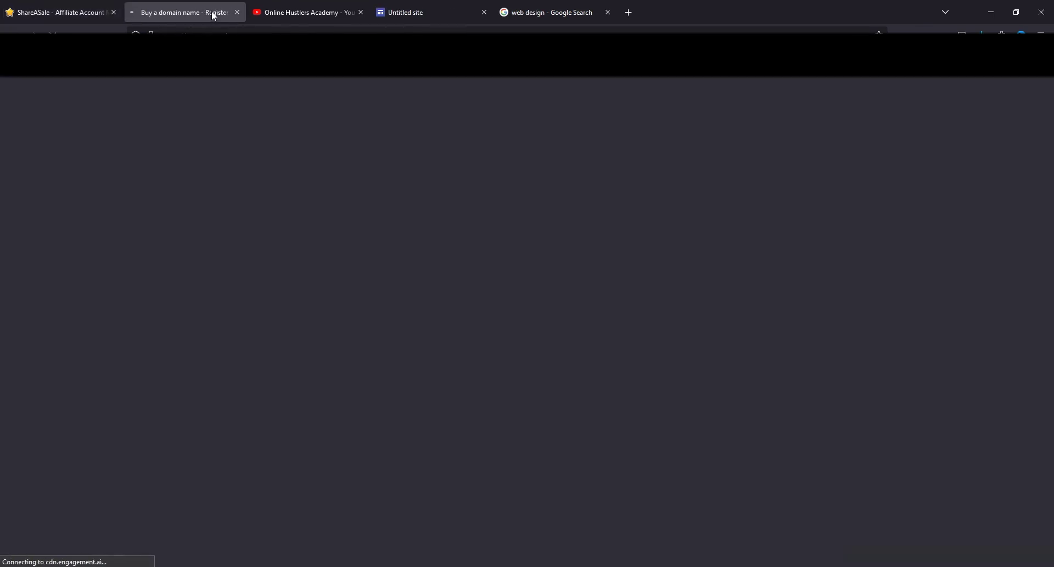
pyautogui.scroll(-1, 318, 270)
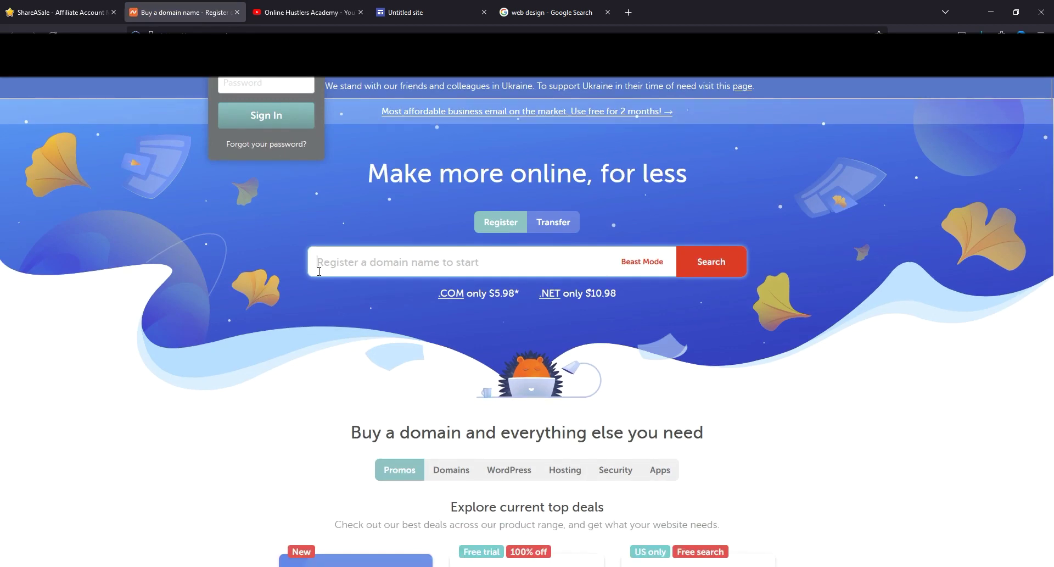
pyautogui.scroll(1, 319, 271)
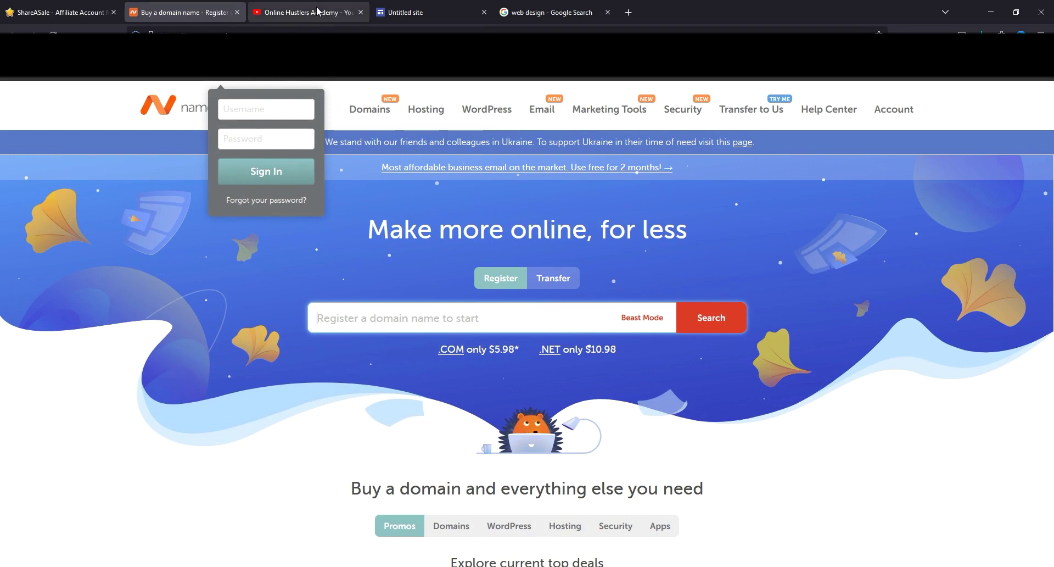
# - Return to ShareASale, open the links page for Namecheap Inc and look through its text links
pyautogui.click(74, 7)
pyautogui.scroll(3, 368, 219)
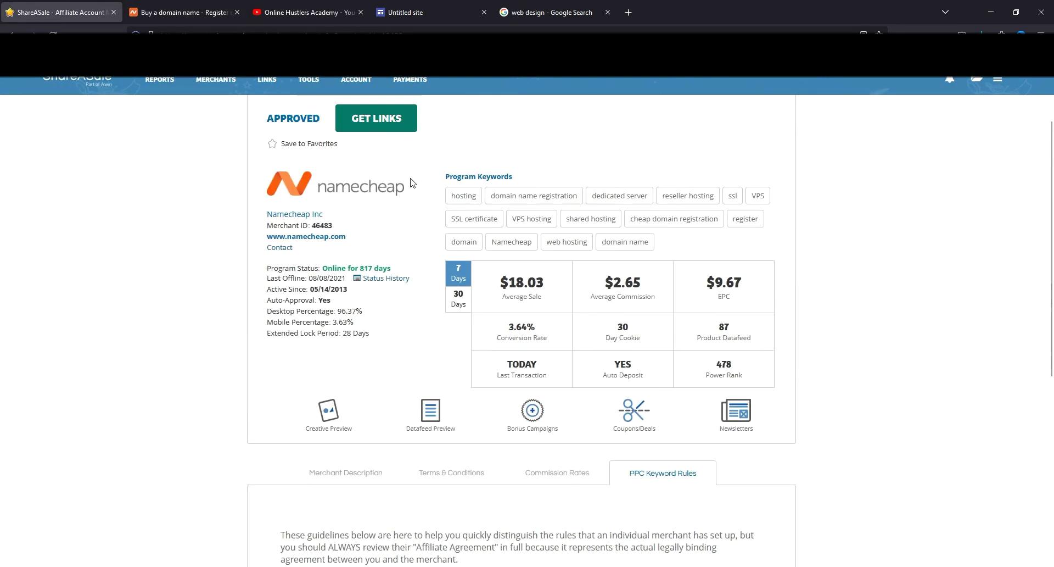
pyautogui.click(372, 126)
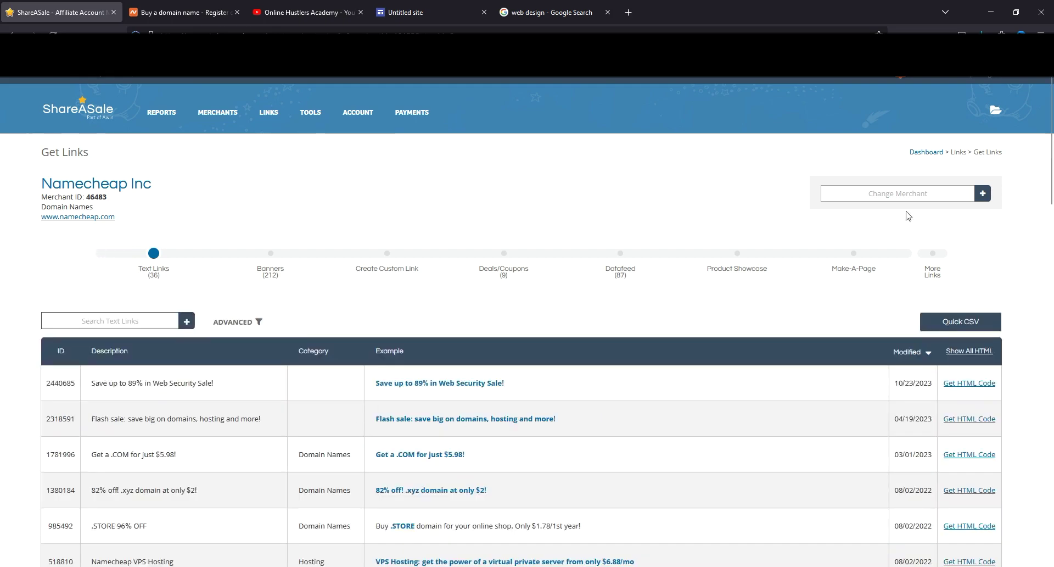
pyautogui.scroll(-5, 643, 293)
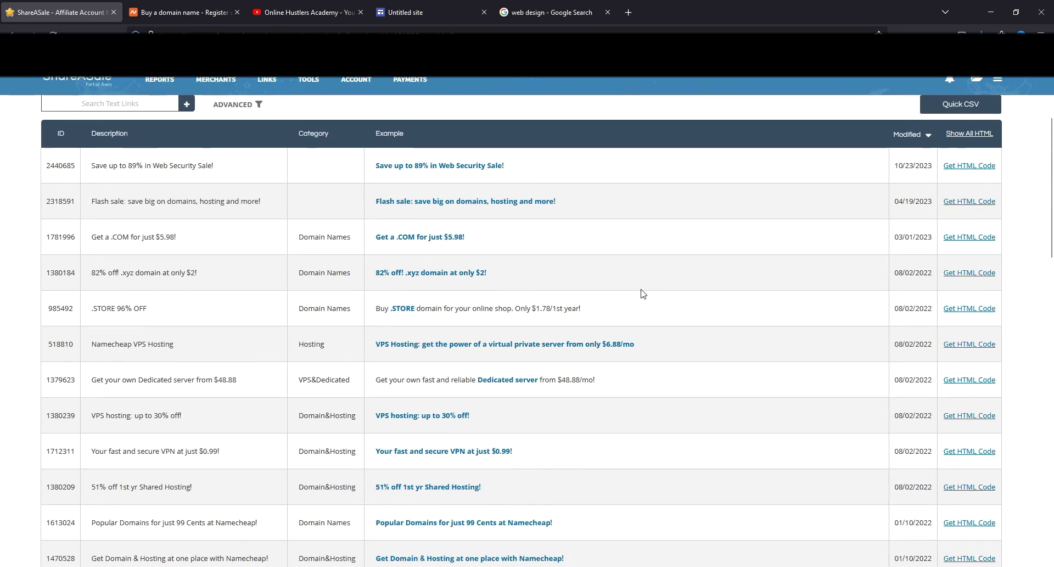
pyautogui.scroll(-7, 643, 293)
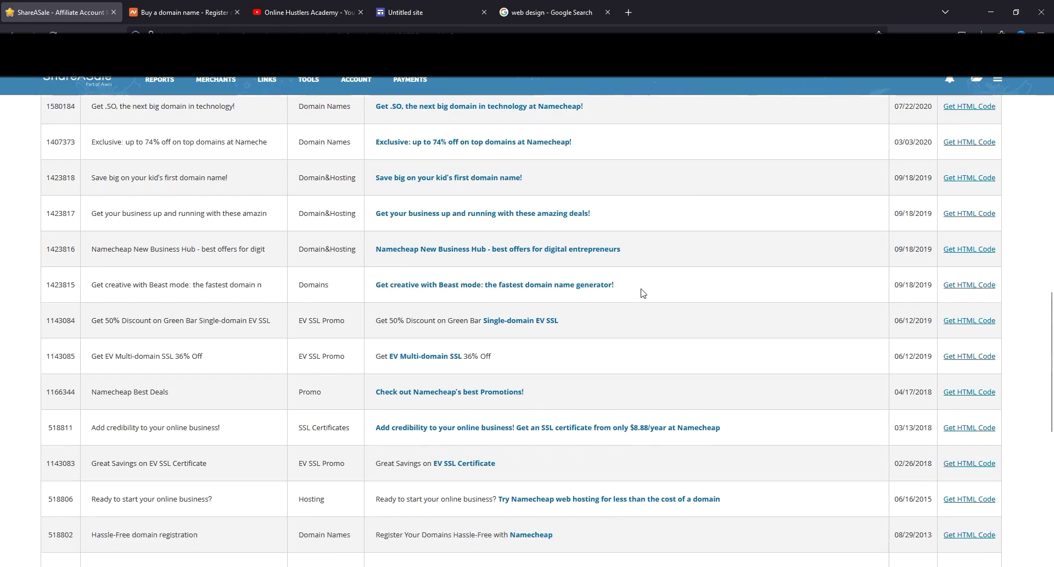
pyautogui.scroll(13, 643, 294)
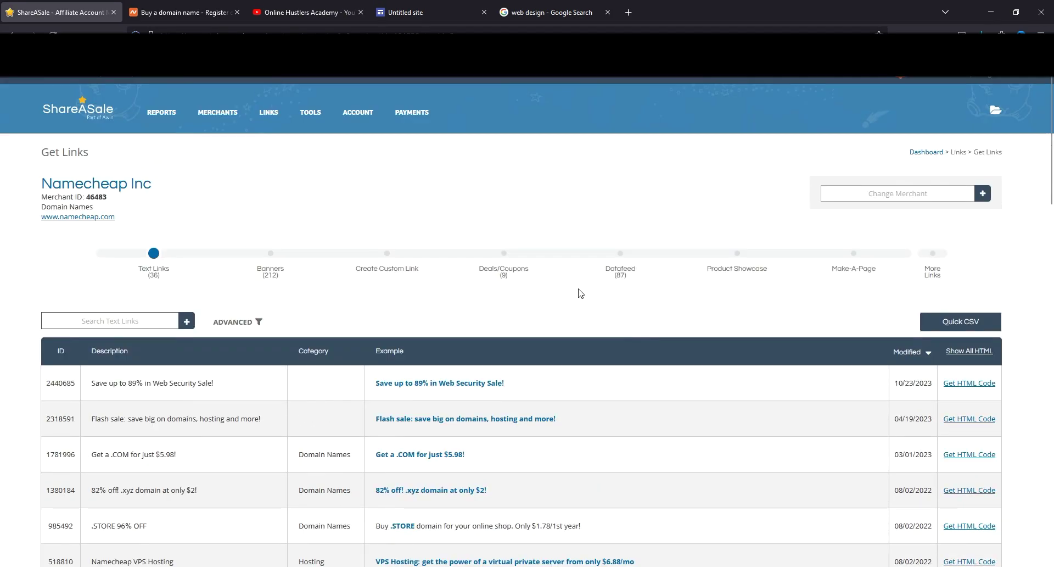
# - Show Namecheap's custom link generator and browse its video links
pyautogui.click(389, 260)
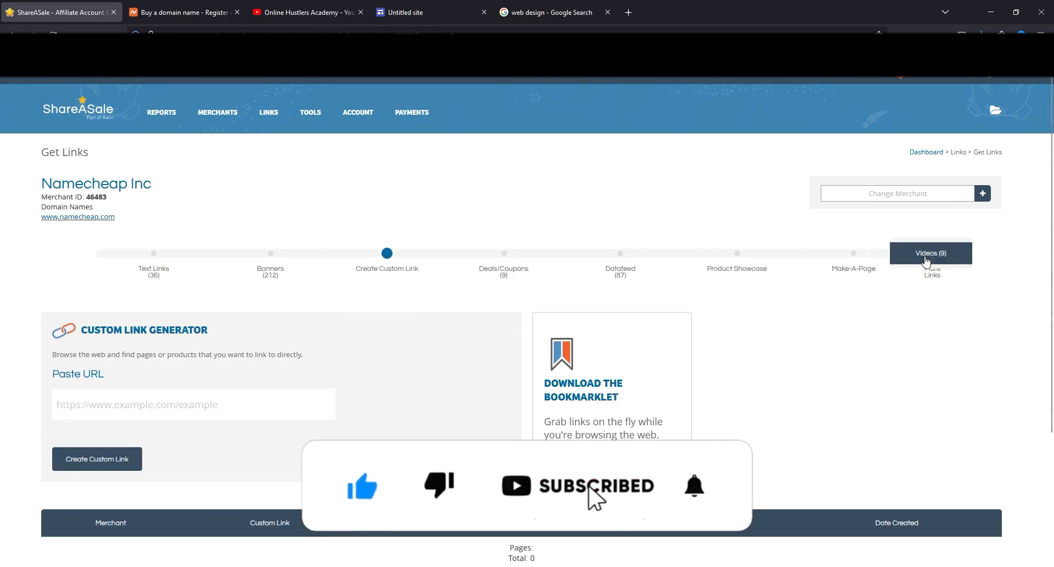
pyautogui.click(927, 261)
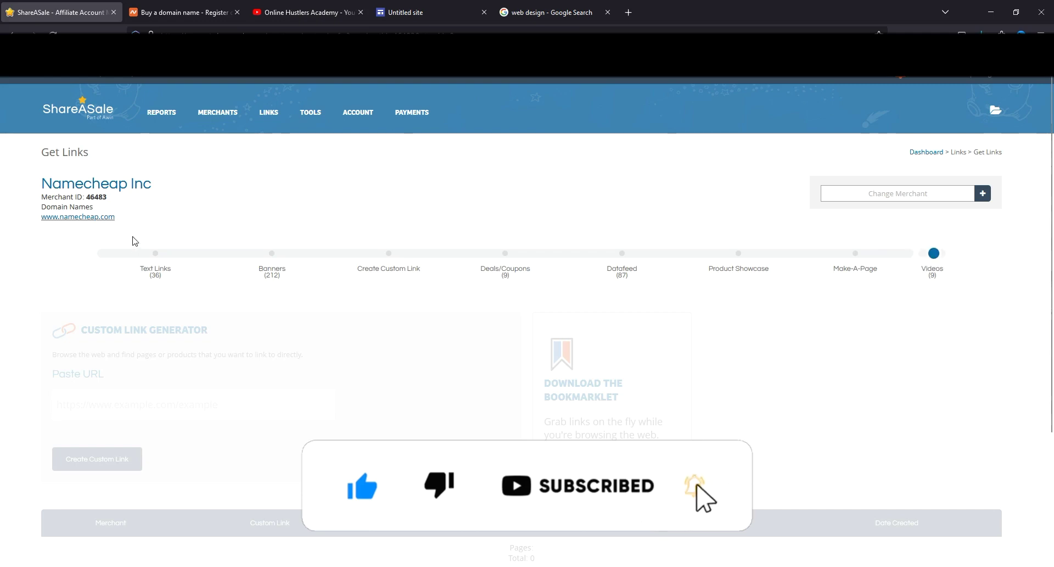
pyautogui.scroll(-4, 336, 352)
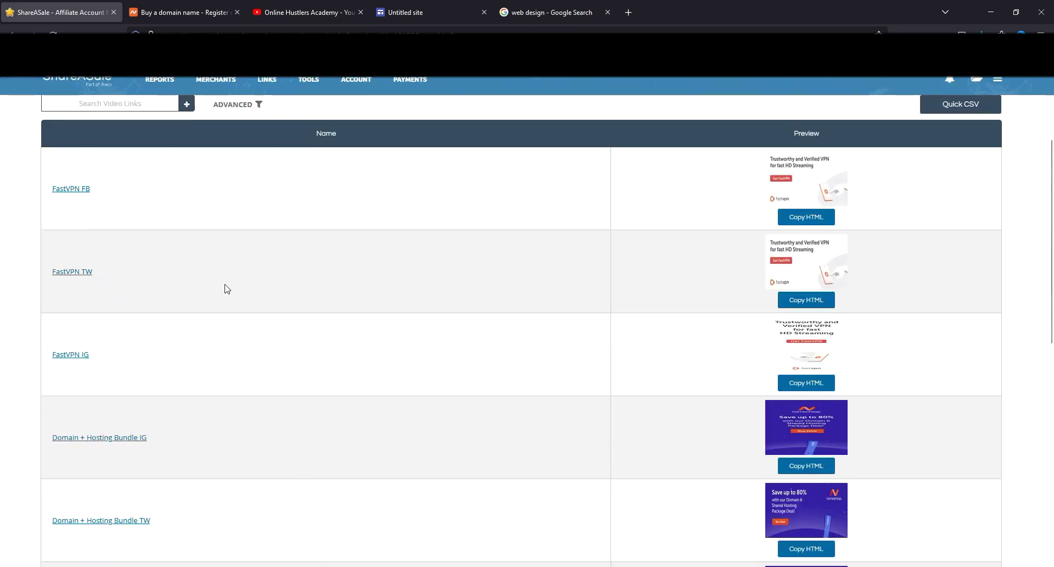
pyautogui.scroll(3, 225, 284)
pyautogui.scroll(1, 225, 283)
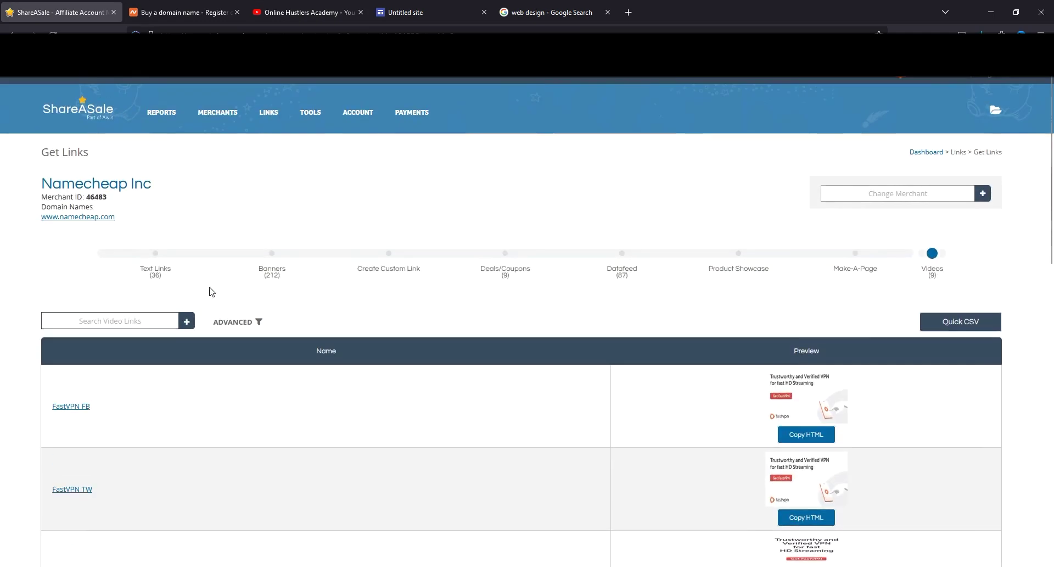
# - Go back to the text links, show the HTML code for all of them, and sort the list by oldest modified date
pyautogui.click(155, 257)
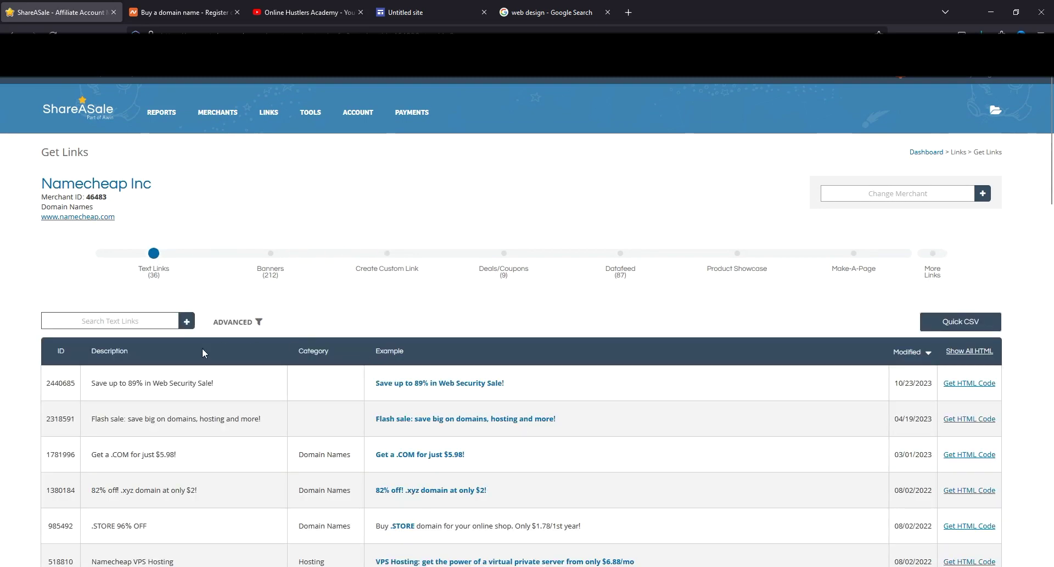
pyautogui.scroll(-1, 970, 386)
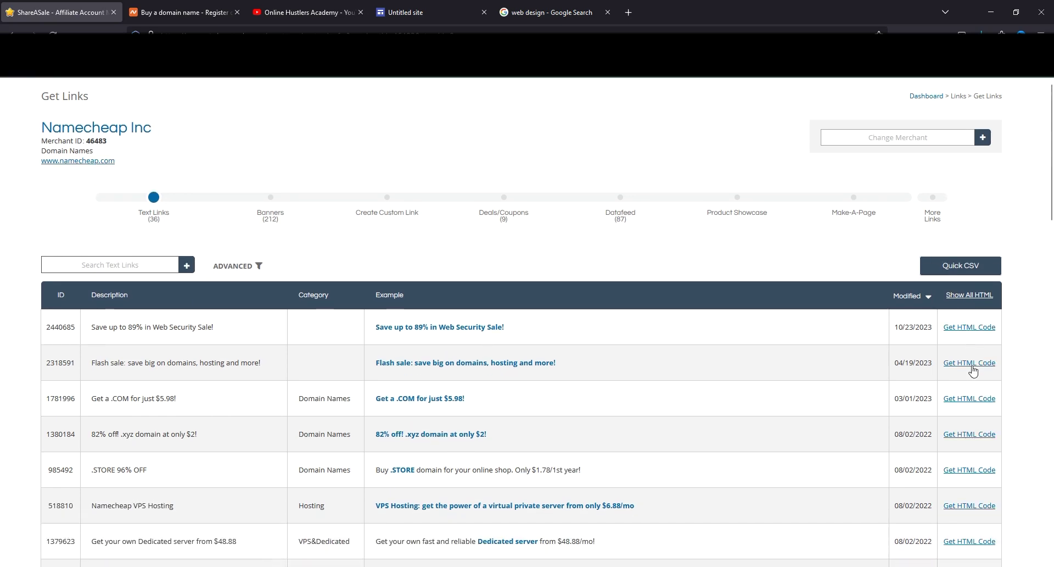
pyautogui.scroll(-3, 210, 406)
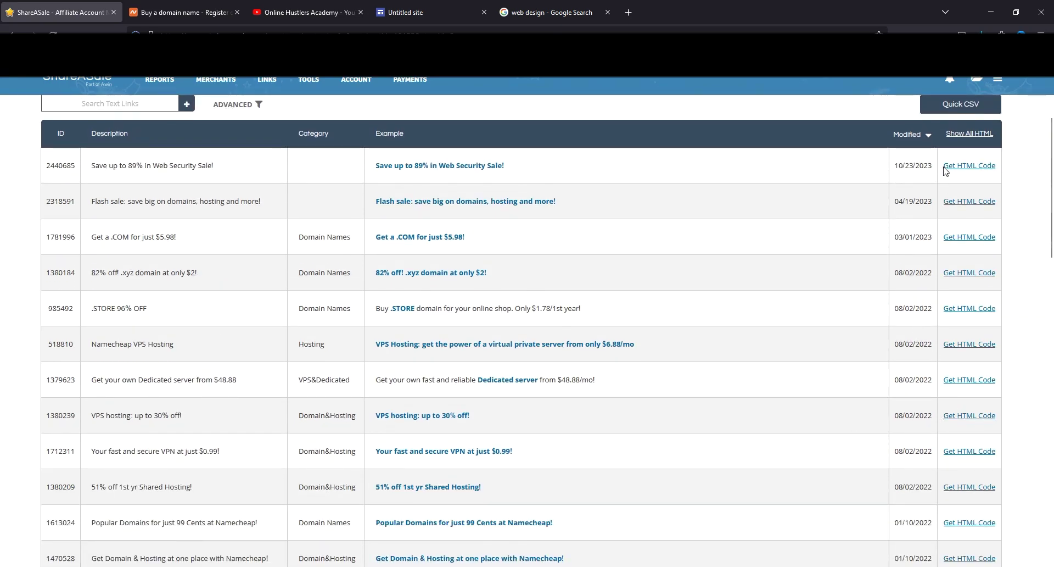
pyautogui.click(960, 136)
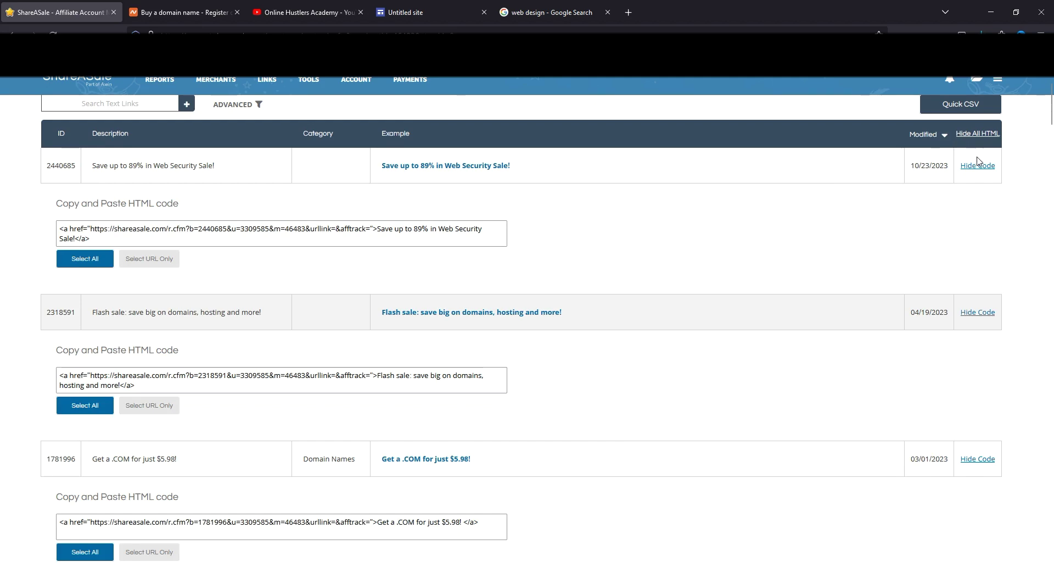
pyautogui.click(943, 138)
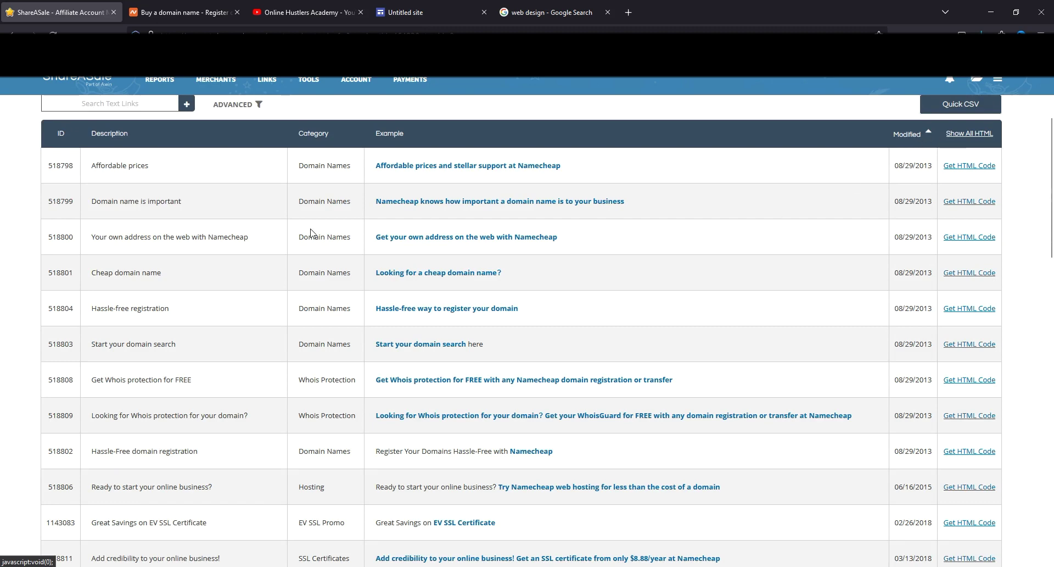
# - Copy the link address of the Namecheap Inc heading and switch to the Untitled site in Google Sites
pyautogui.scroll(4, 114, 167)
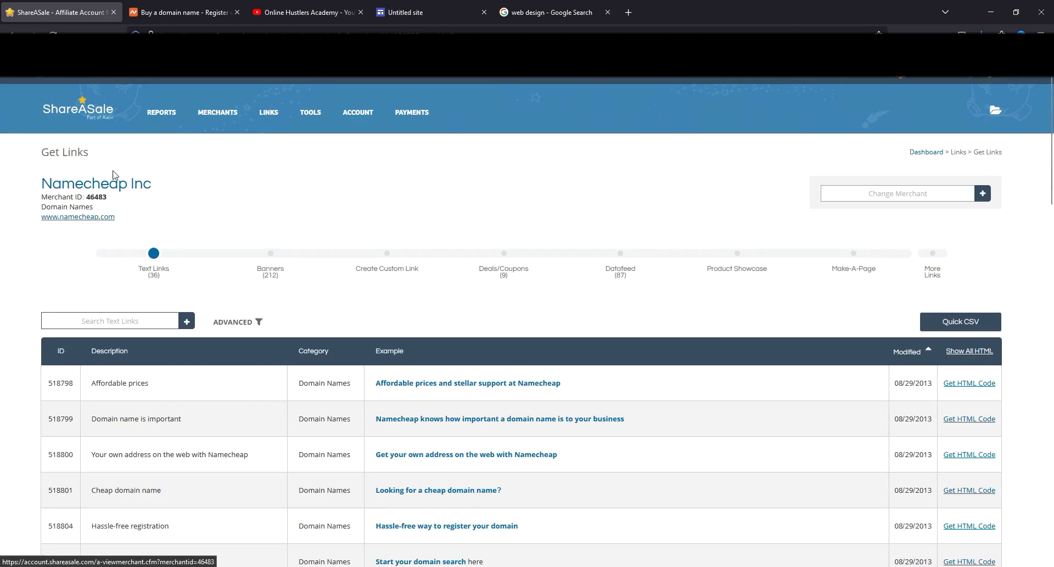
pyautogui.rightClick(90, 189)
pyautogui.click(153, 301)
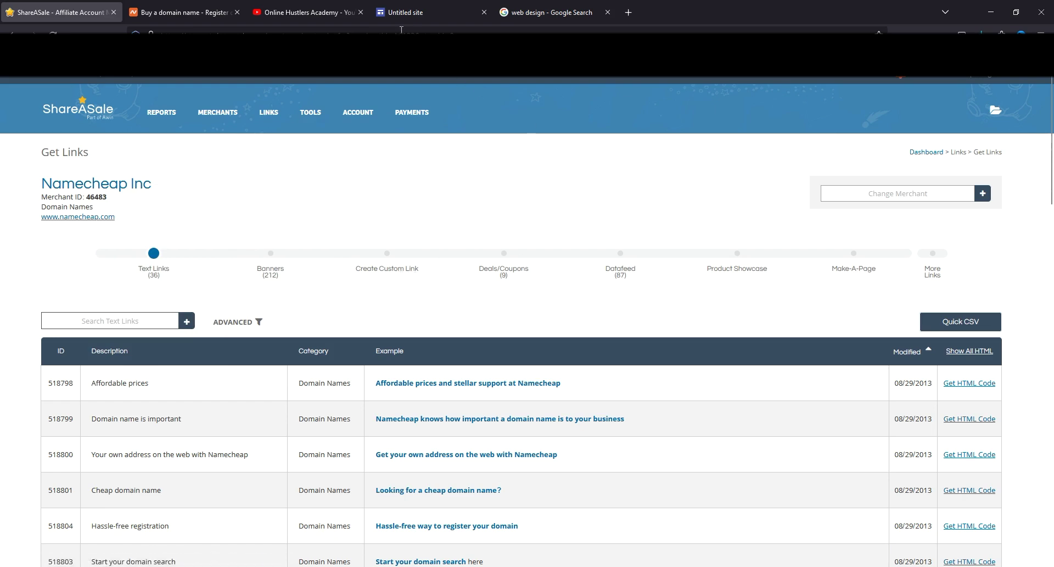
pyautogui.click(441, 9)
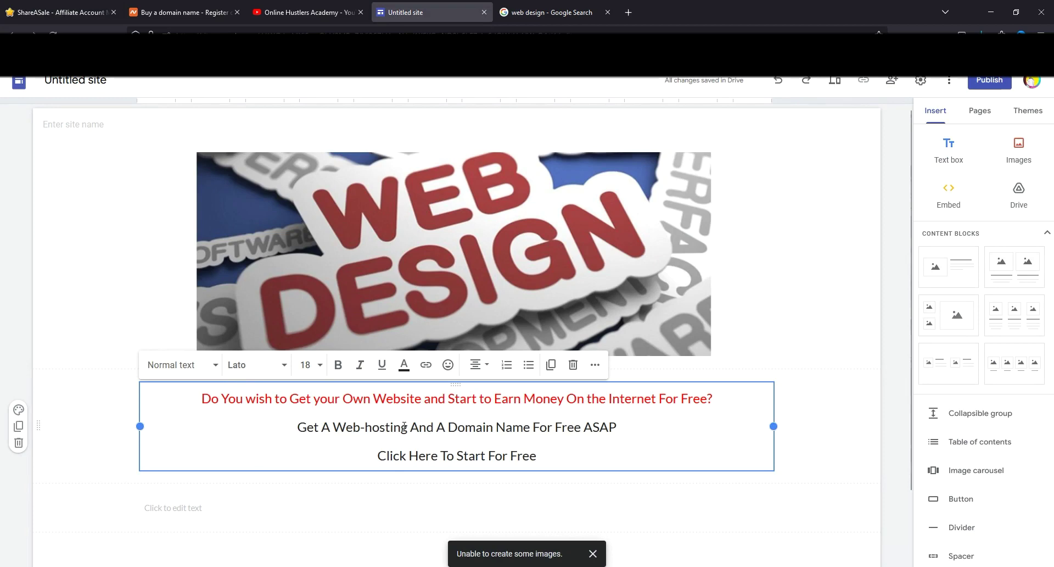
pyautogui.moveTo(425, 204); pyautogui.dragTo(442, 208)
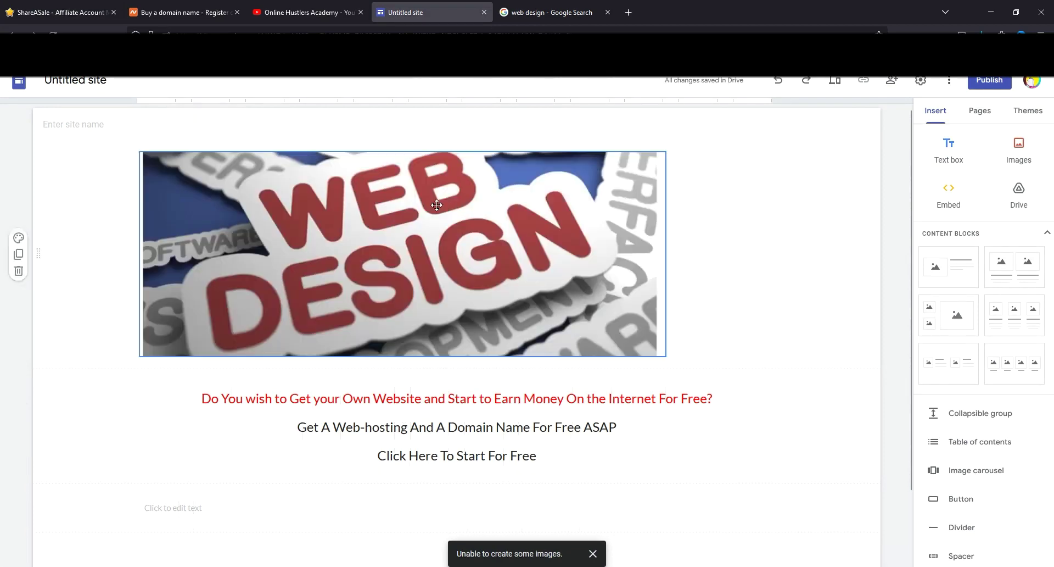
pyautogui.moveTo(463, 248); pyautogui.dragTo(463, 208)
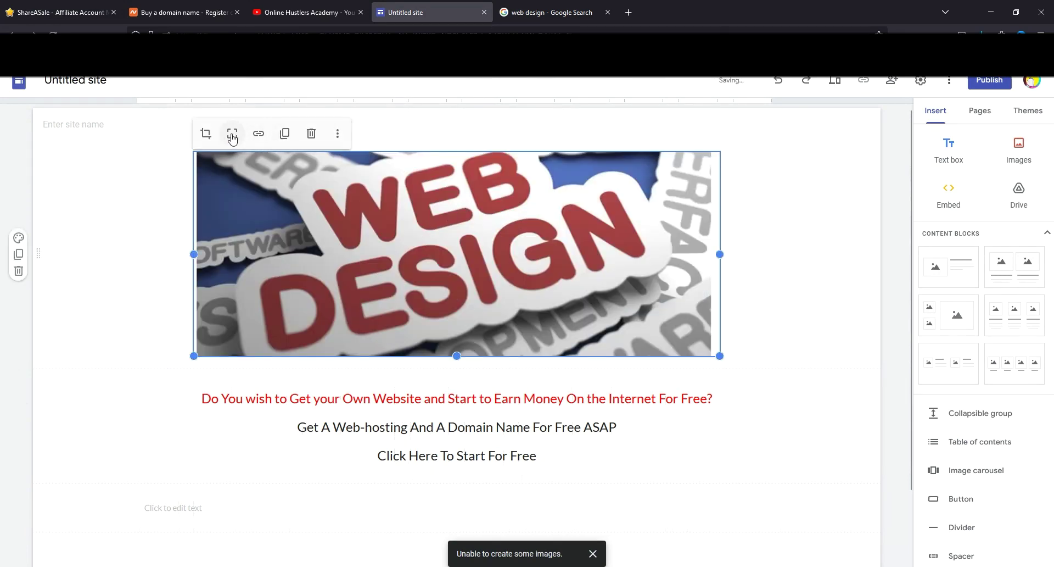
pyautogui.click(337, 142)
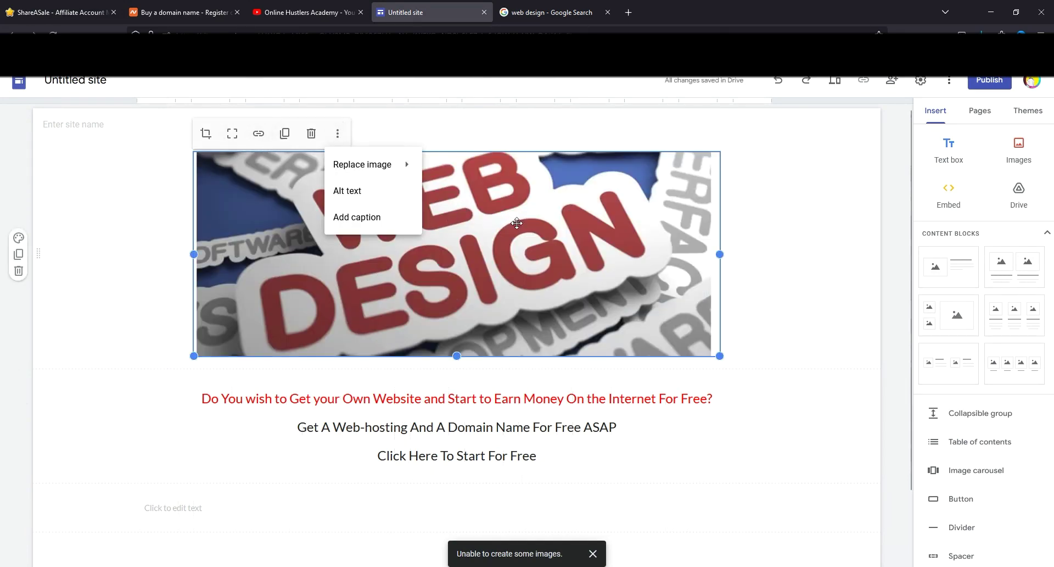
pyautogui.click(500, 237)
pyautogui.doubleClick(487, 256)
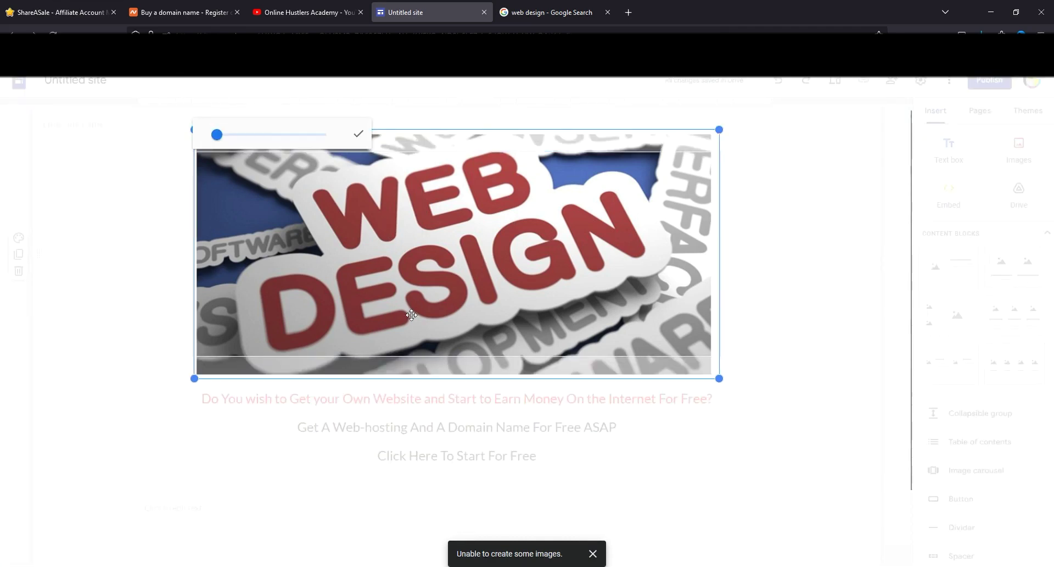
pyautogui.click(763, 263)
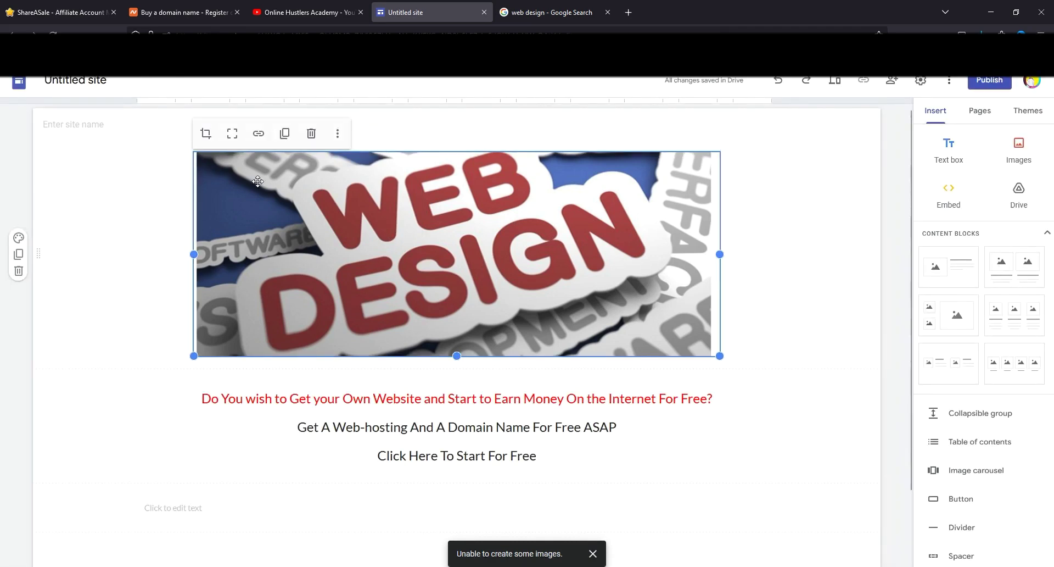
# - Link the Web Design image to the copied ShareASale address
pyautogui.click(258, 134)
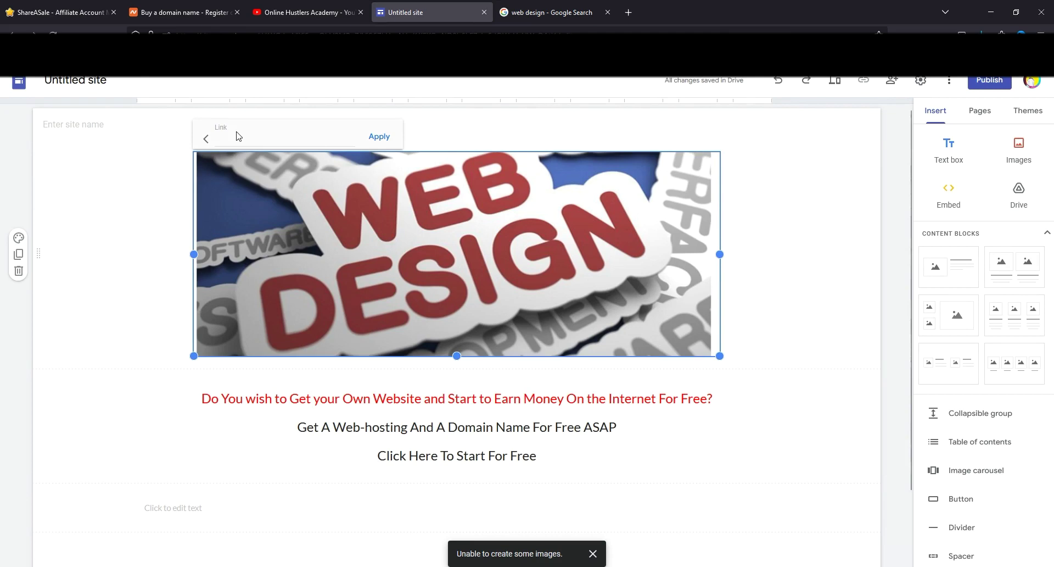
pyautogui.rightClick(215, 140)
pyautogui.click(258, 225)
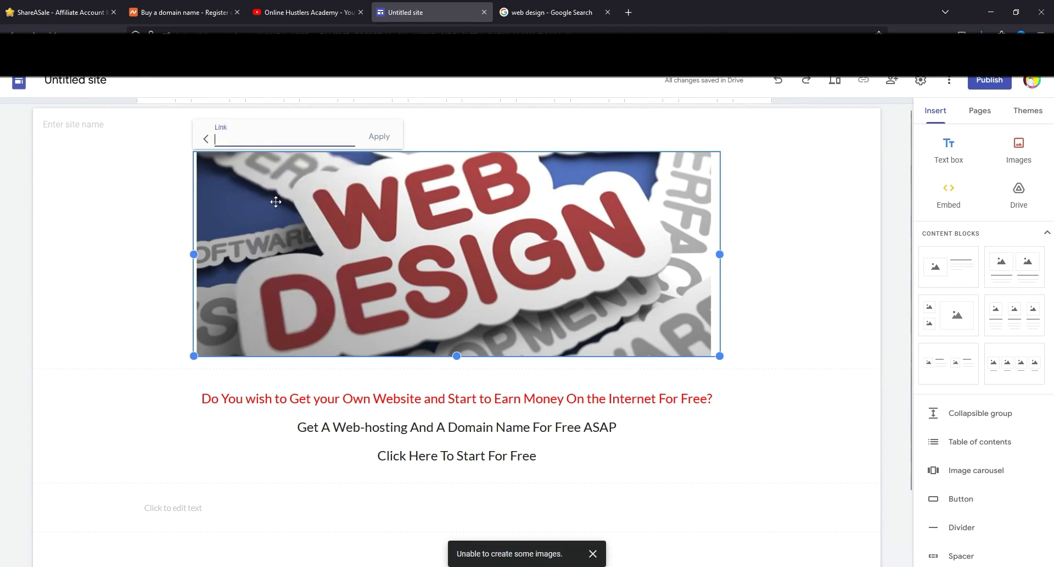
pyautogui.click(378, 137)
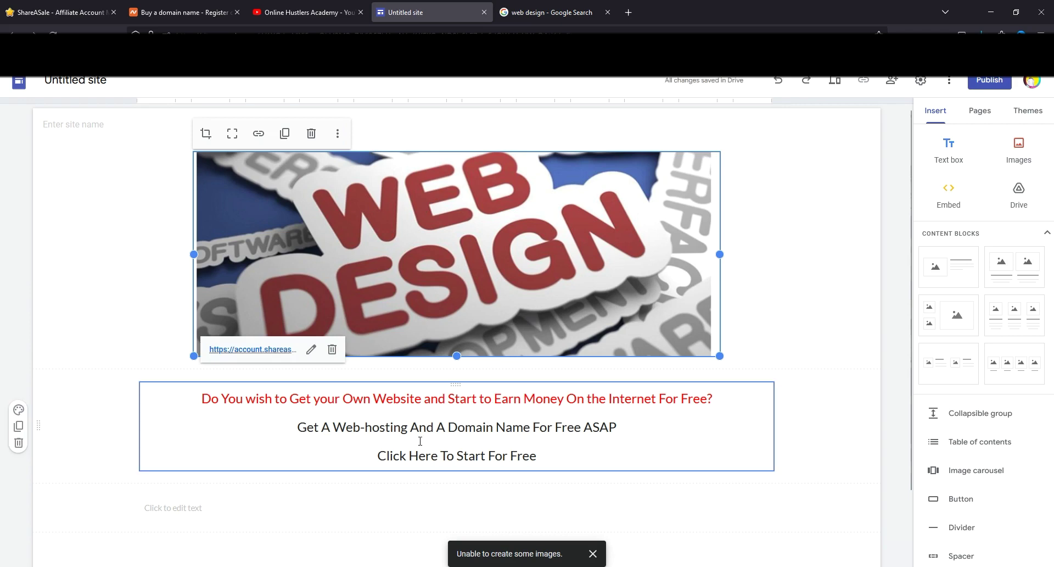
# - Link the words "Web-hosting" in the text below the image to the copied ShareASale merchant address
pyautogui.moveTo(333, 426); pyautogui.dragTo(410, 423)
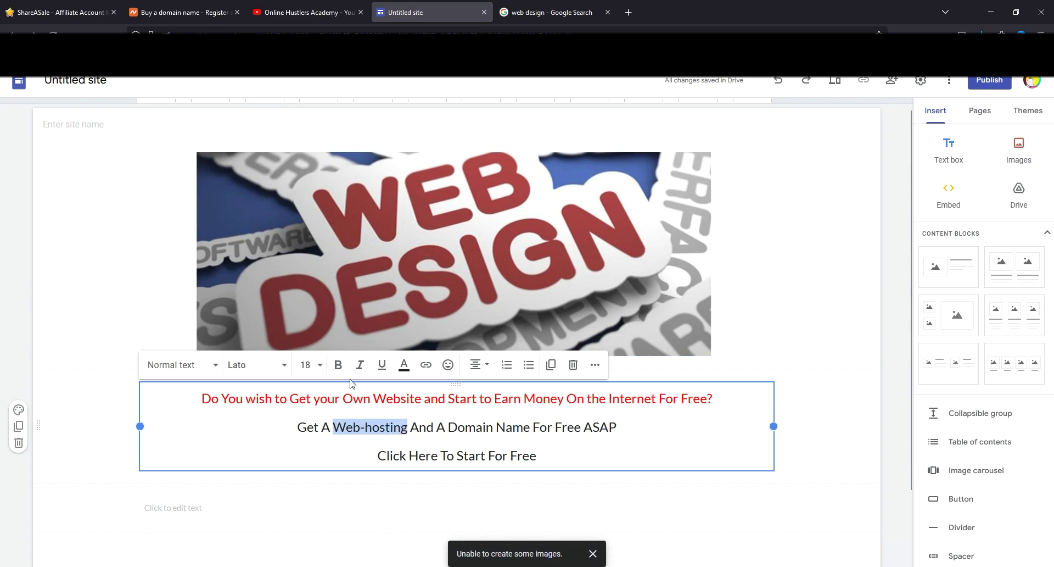
pyautogui.click(426, 364)
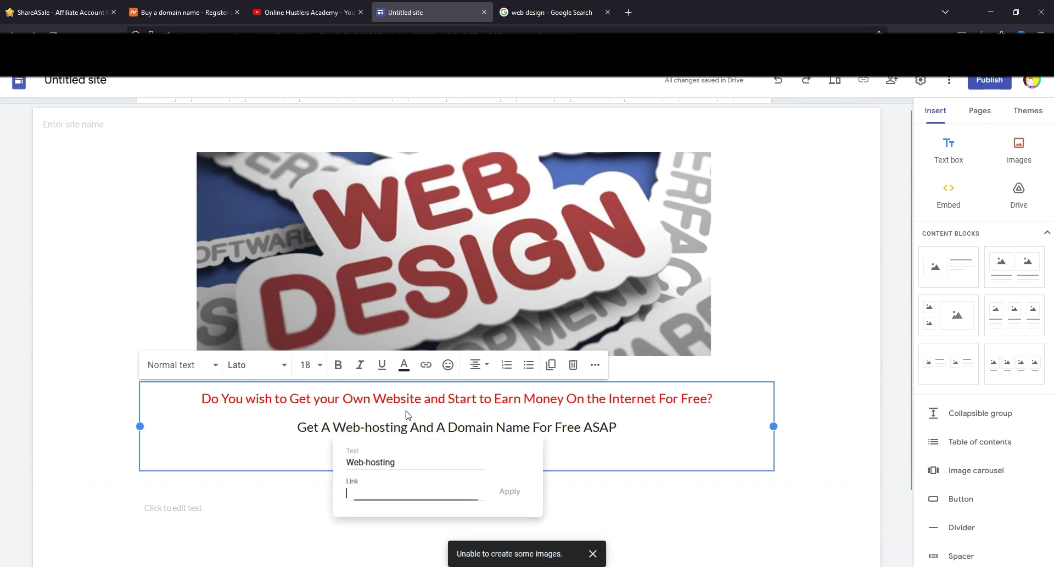
pyautogui.rightClick(370, 492)
pyautogui.click(423, 387)
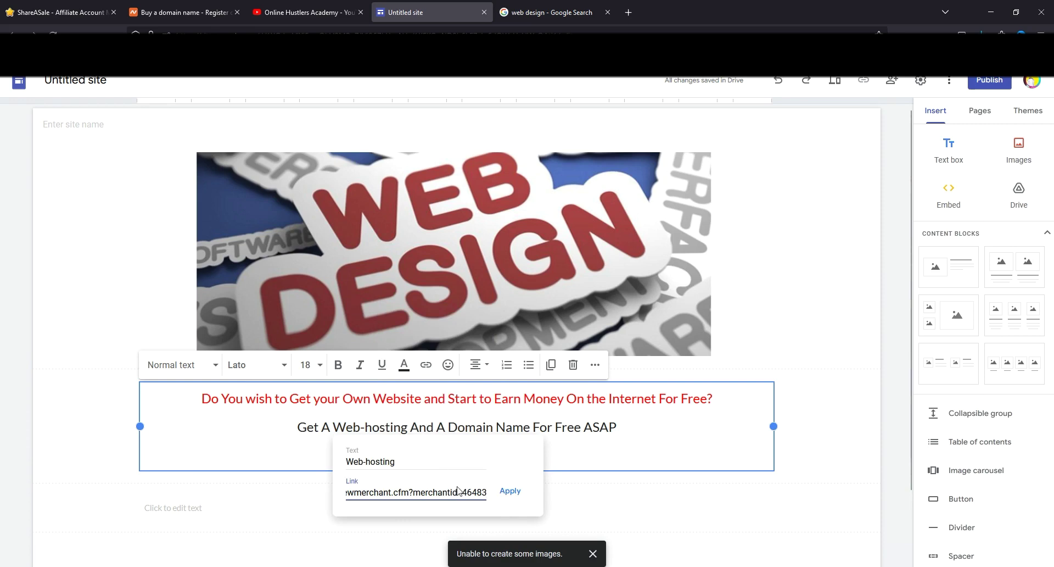
pyautogui.click(510, 491)
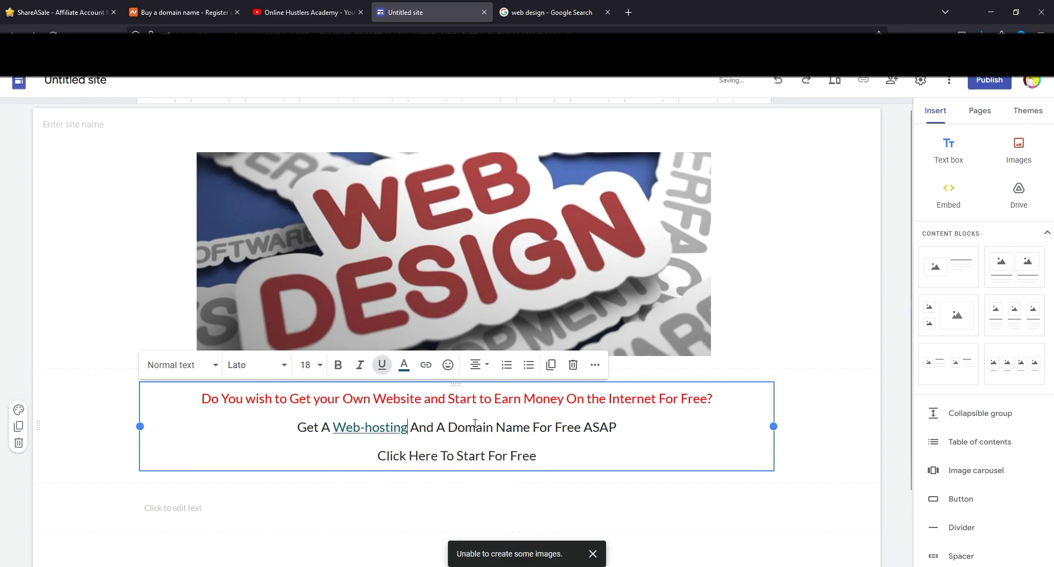
# - Link the words "Domain Name" in the second text line to the same copied ShareASale address
pyautogui.moveTo(449, 427); pyautogui.dragTo(531, 428)
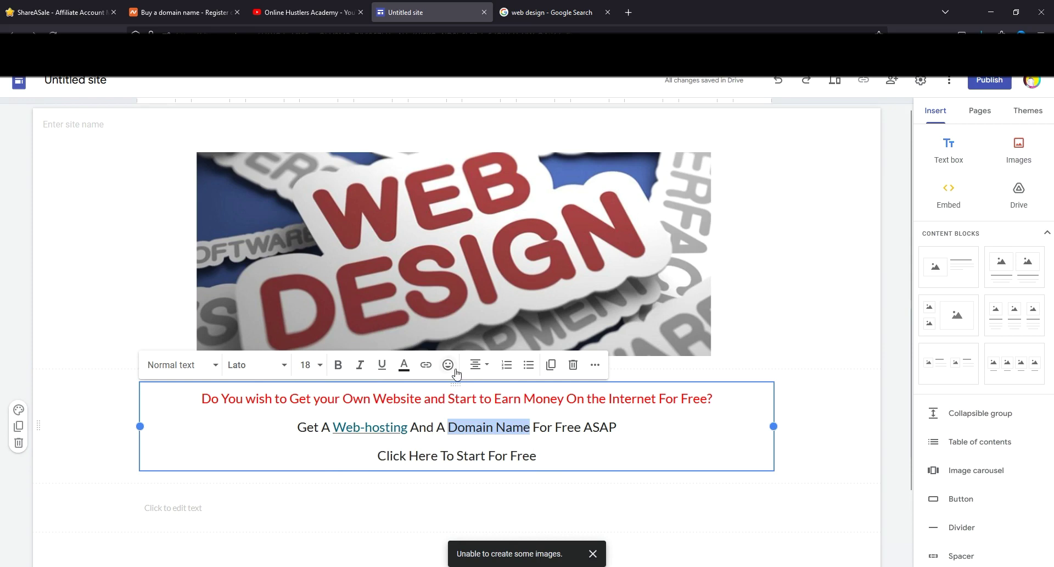
pyautogui.click(426, 365)
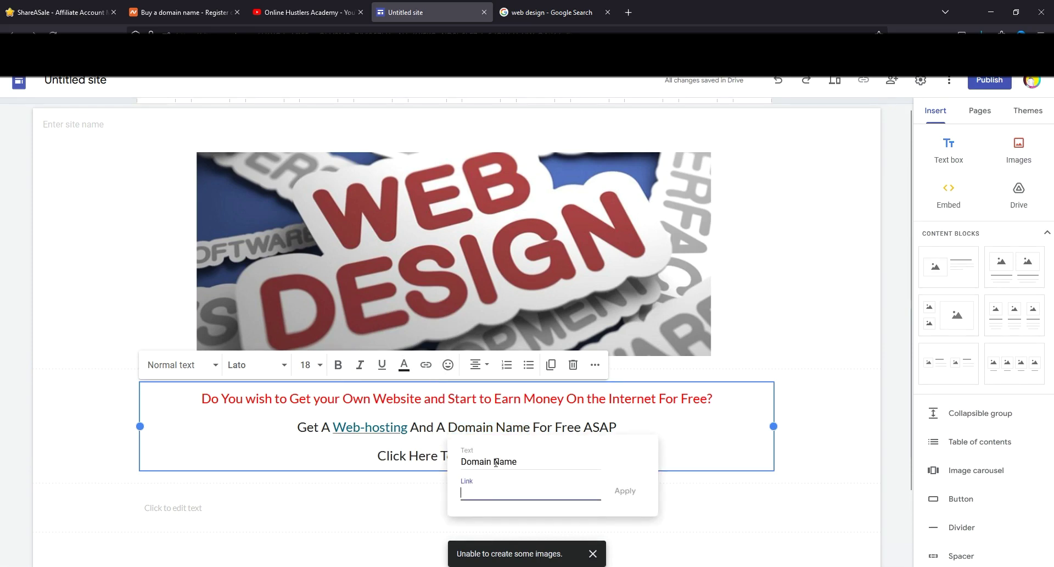
pyautogui.rightClick(486, 495)
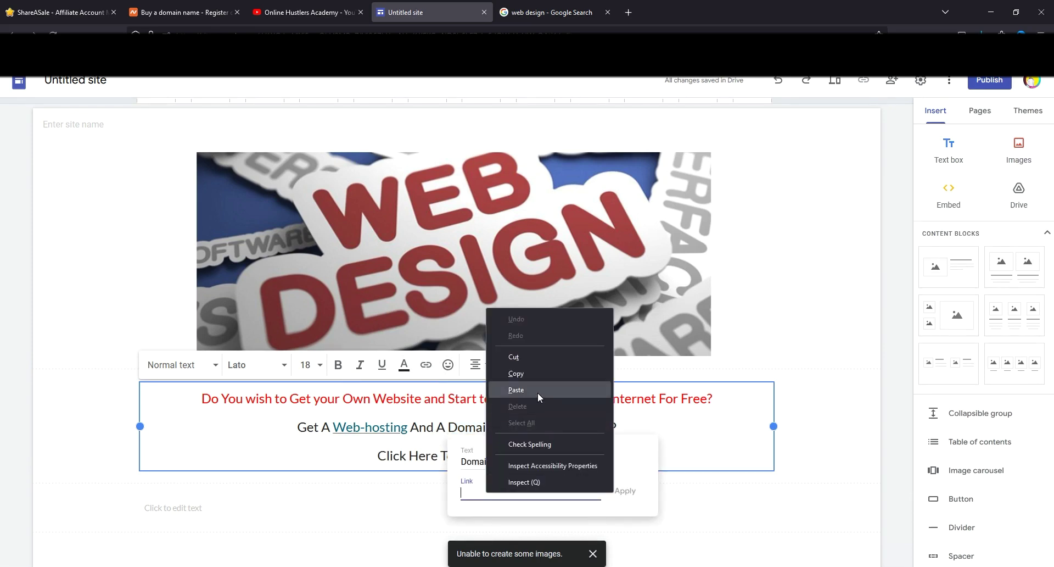
pyautogui.click(516, 390)
pyautogui.click(626, 491)
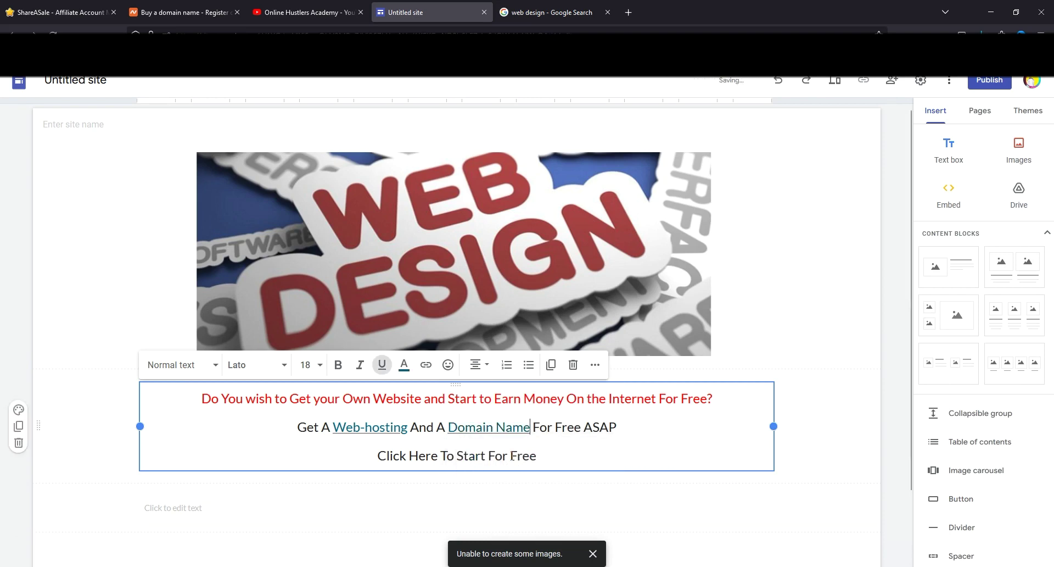
# - Link only the word "Here" in the last text line to the copied ShareASale address
pyautogui.moveTo(407, 456); pyautogui.dragTo(436, 455)
pyautogui.rightClick(421, 445)
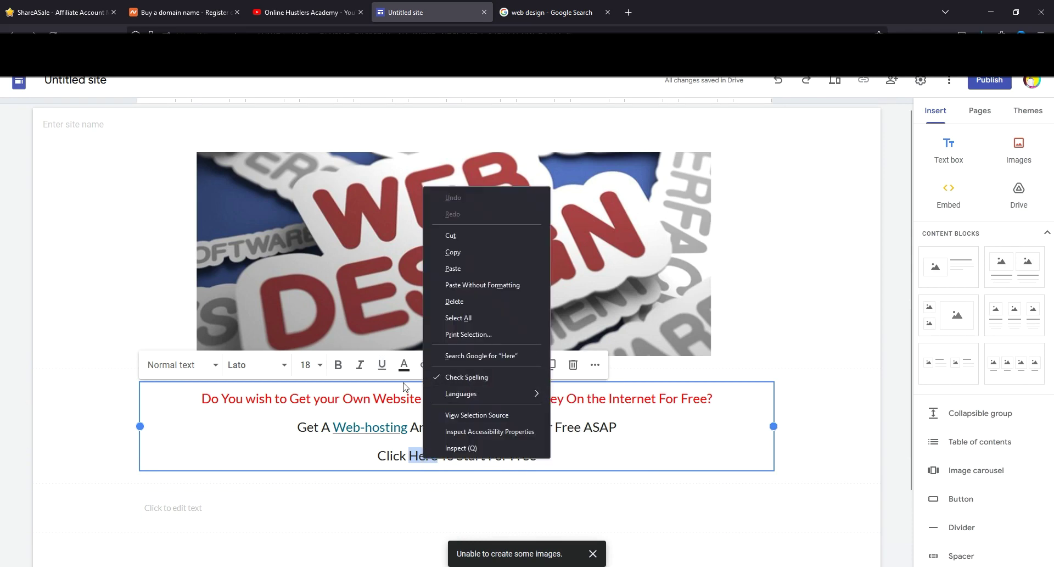
pyautogui.click(412, 359)
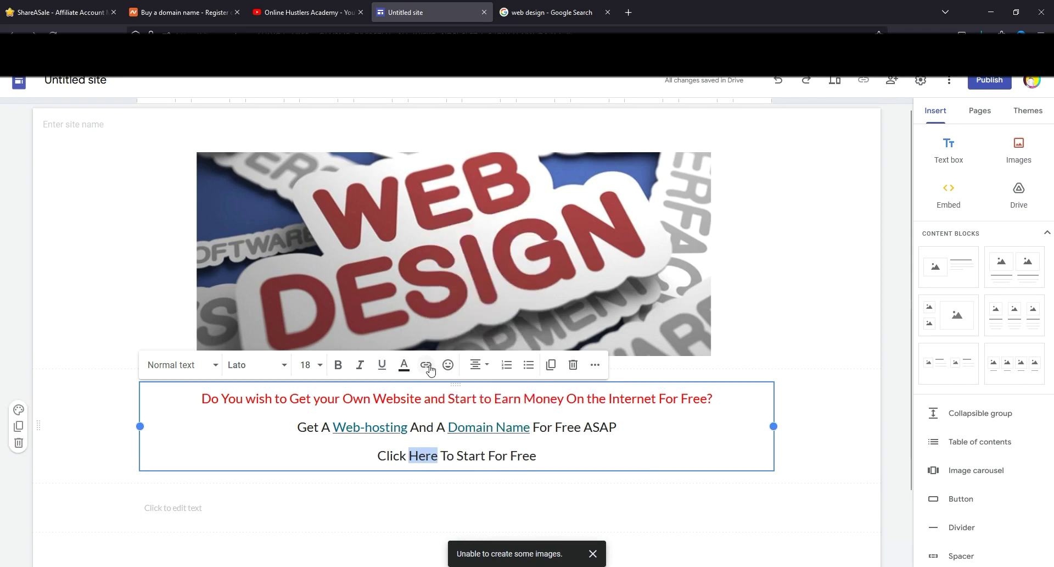
pyautogui.click(427, 364)
pyautogui.rightClick(431, 519)
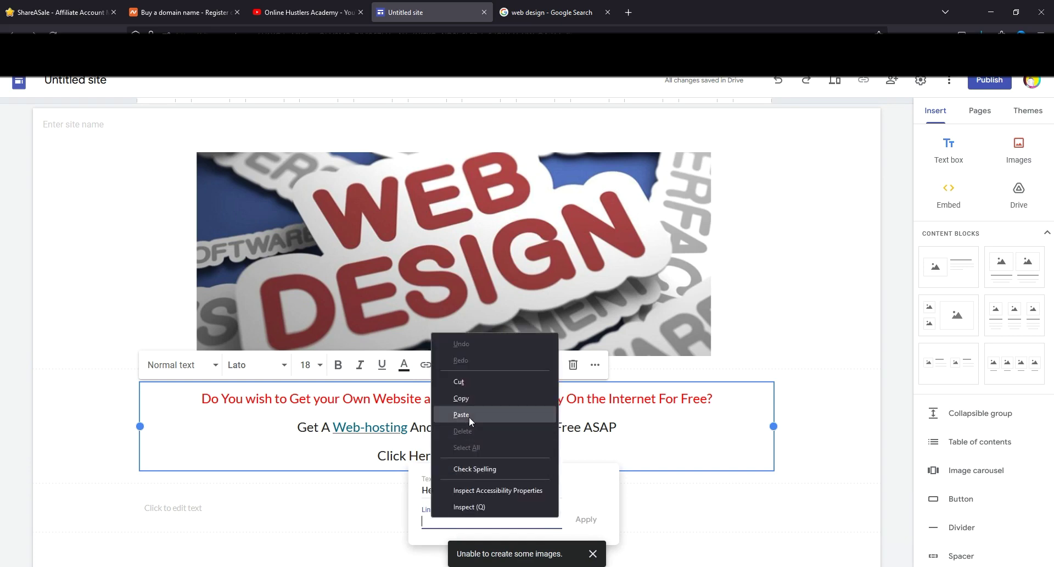
pyautogui.click(462, 414)
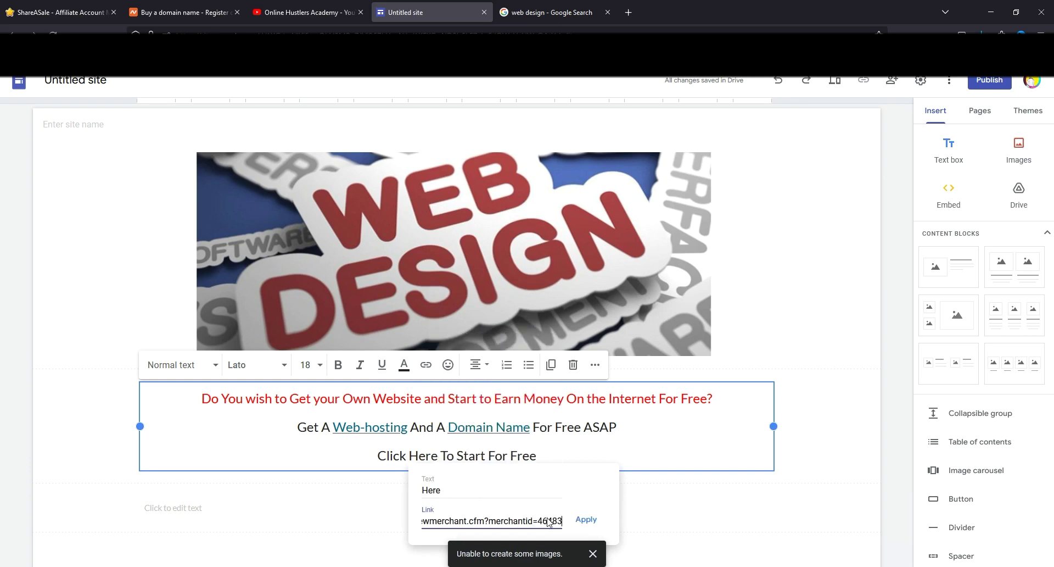
pyautogui.click(586, 519)
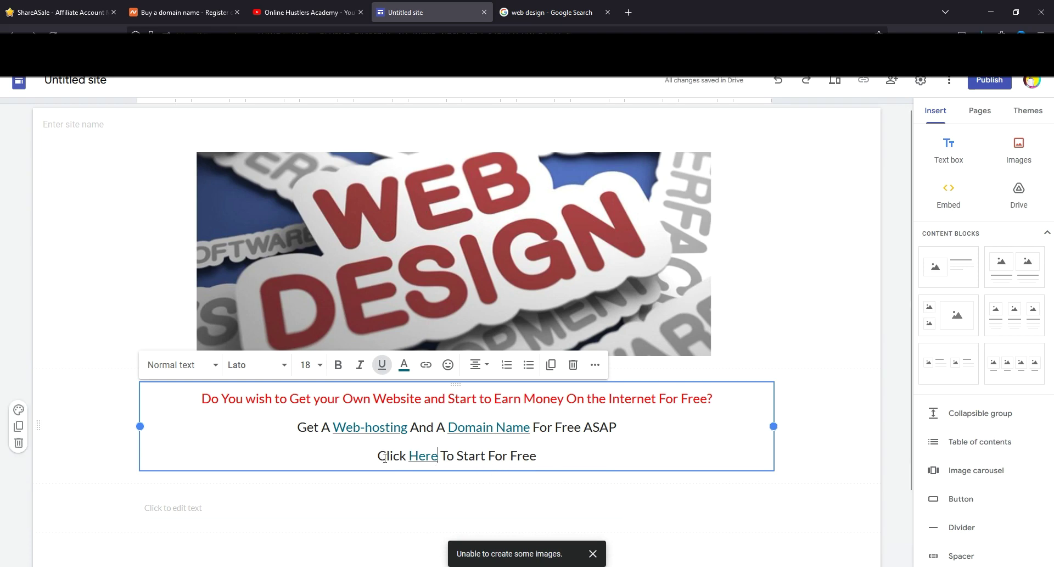
# - Link the whole line "Click Here To Start For Free" to the copied ShareASale address
pyautogui.moveTo(405, 450); pyautogui.dragTo(547, 457)
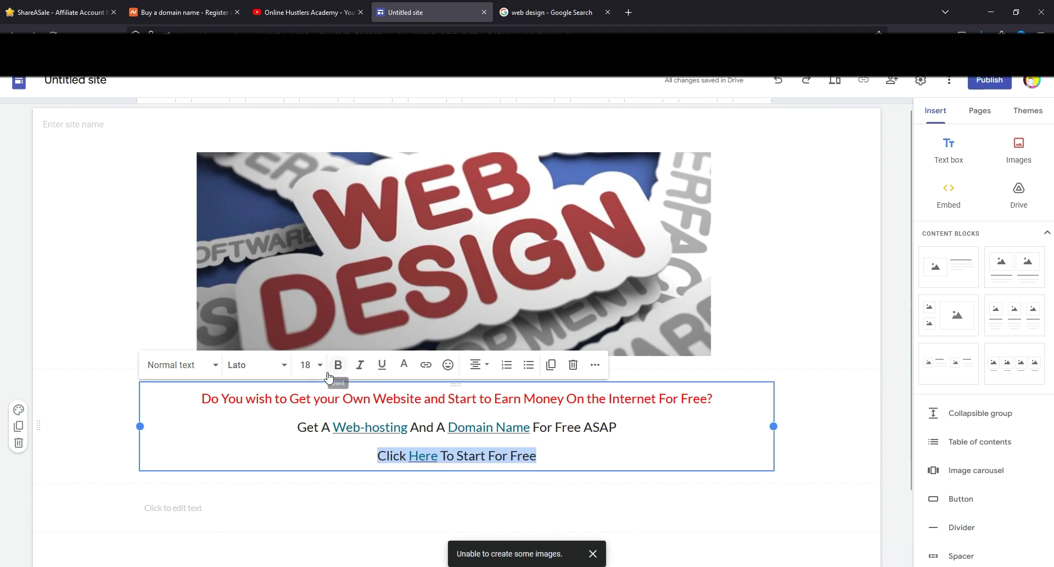
pyautogui.click(426, 364)
pyautogui.hotkey('ctrl', 'v')
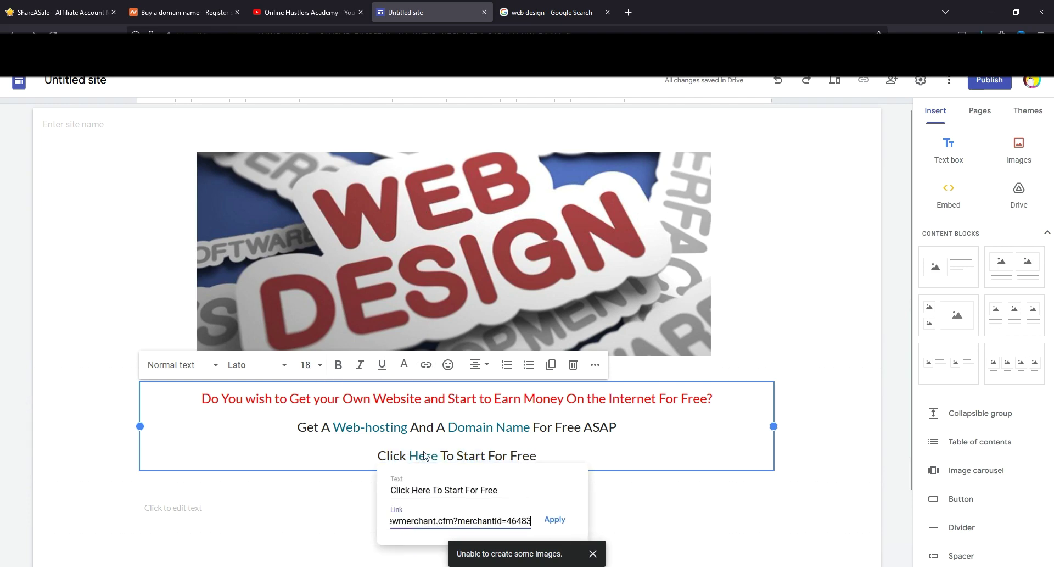
pyautogui.click(555, 519)
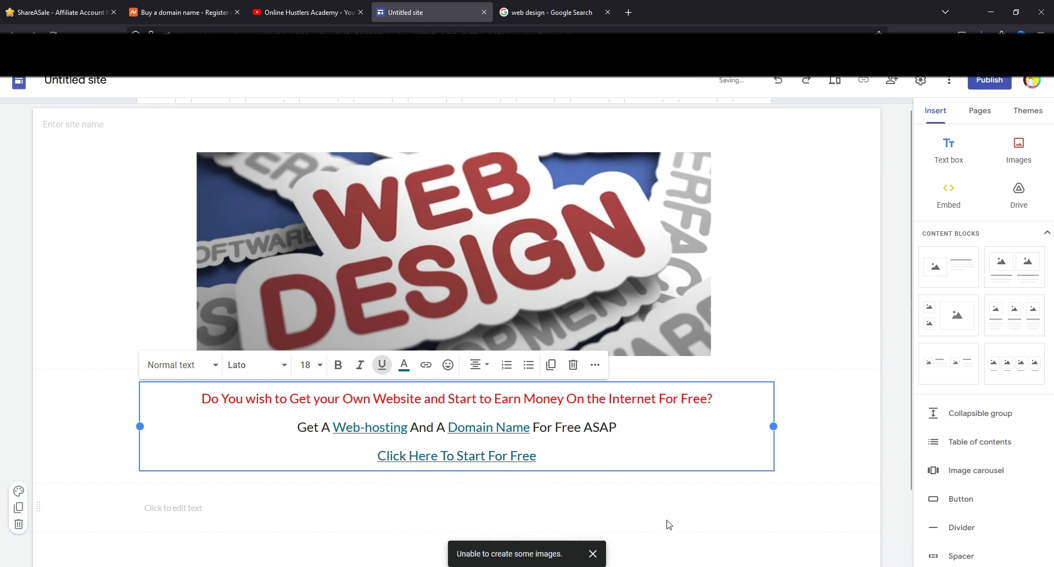
# - Delete the empty text section beneath the linked promotional text
pyautogui.click(666, 519)
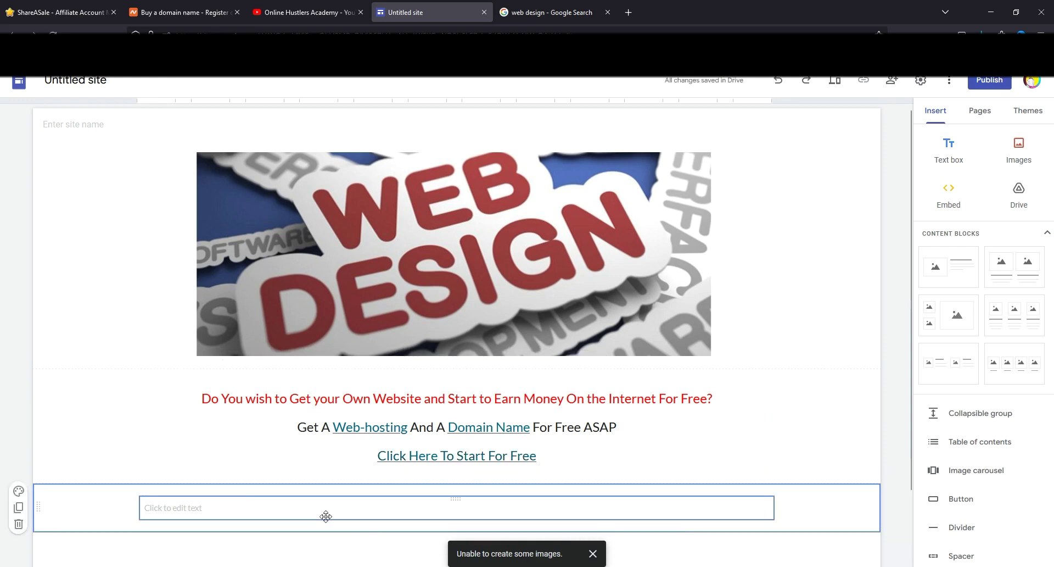
pyautogui.click(18, 524)
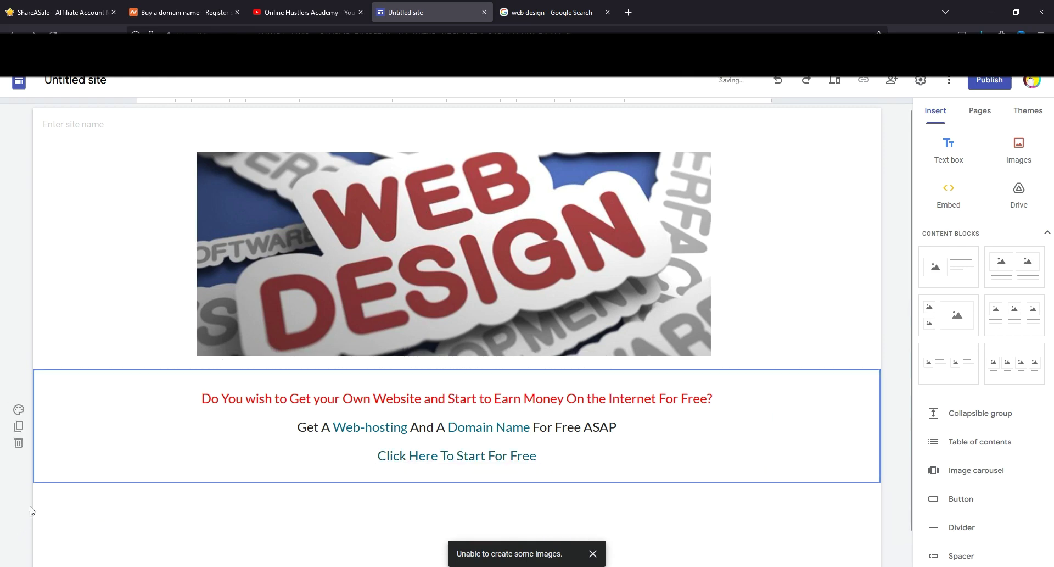
pyautogui.click(768, 325)
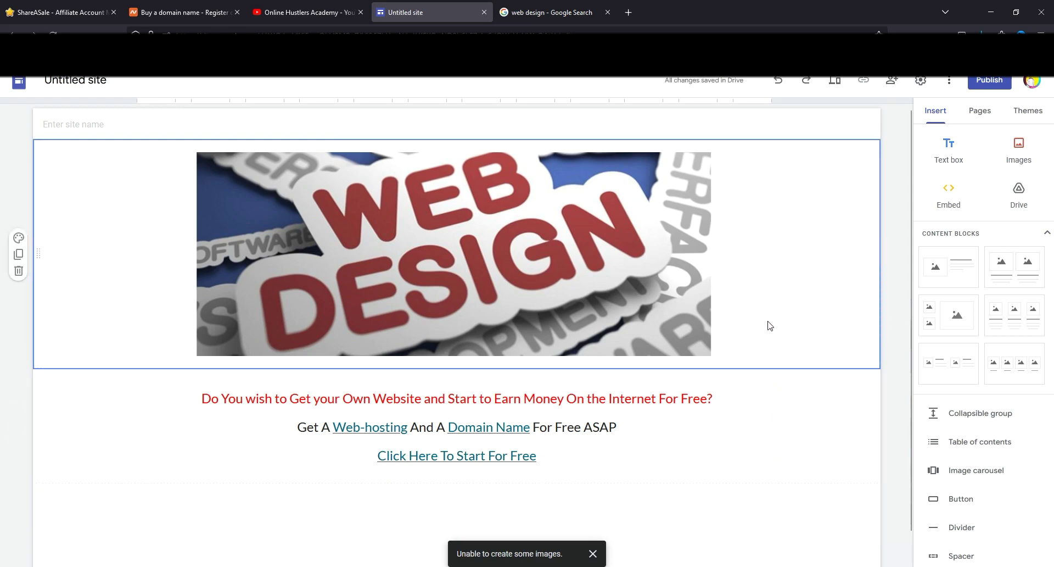
pyautogui.click(811, 466)
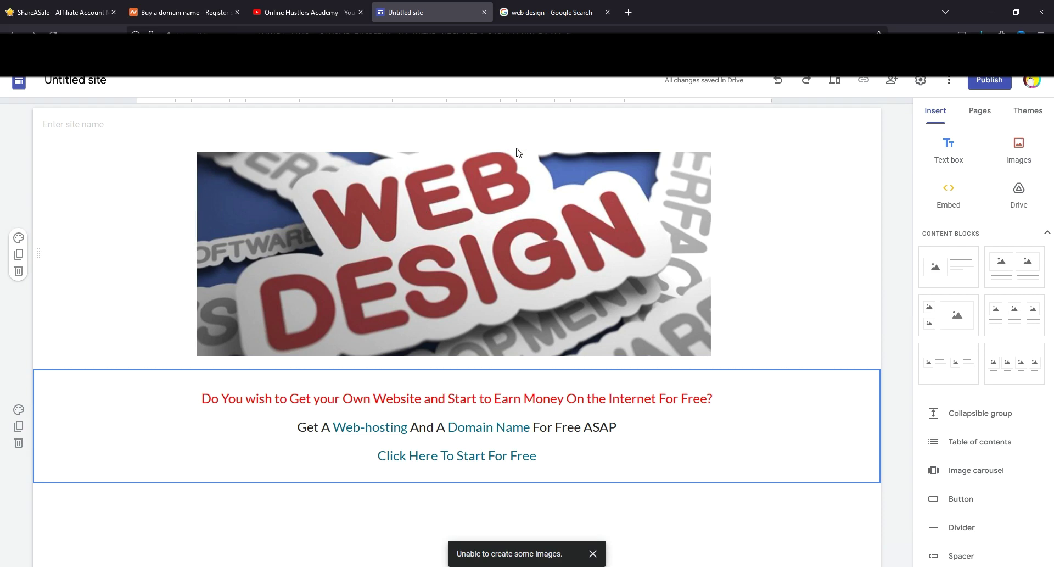
# - Preview the page at large screen, tablet and phone sizes, return to the large screen view, and dismiss the image notification
pyautogui.click(839, 82)
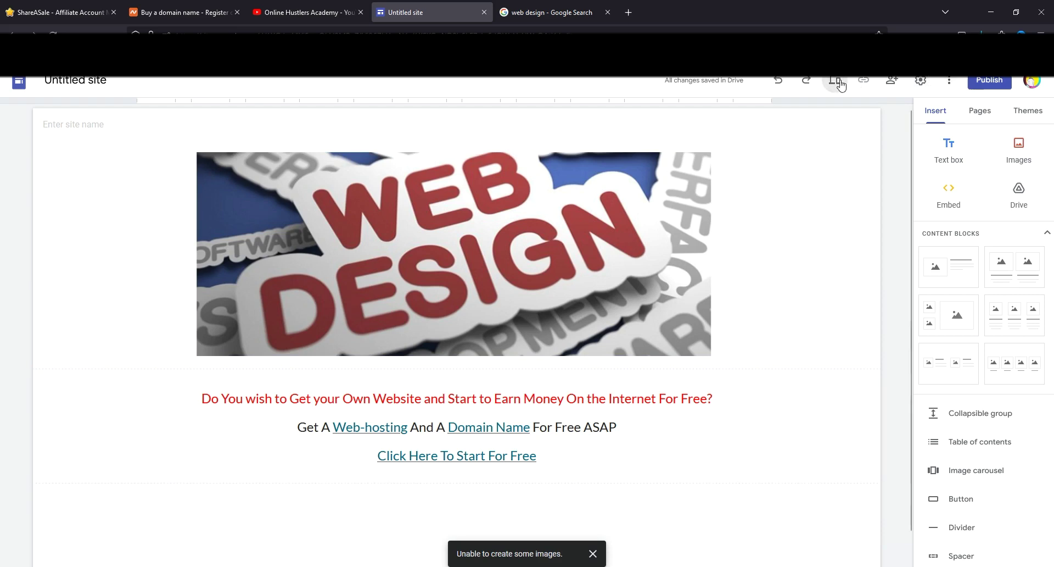
pyautogui.click(839, 82)
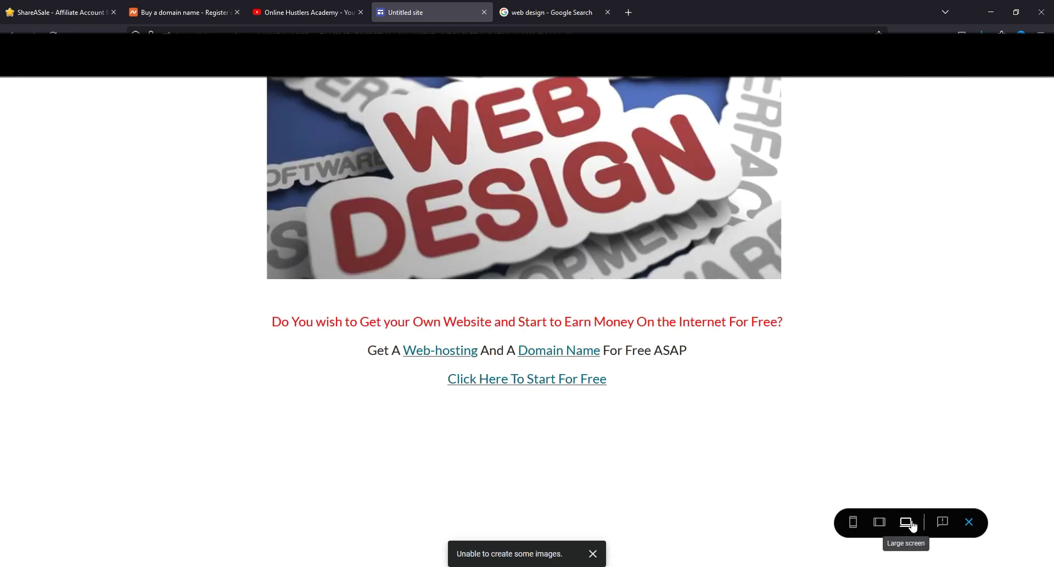
pyautogui.click(881, 523)
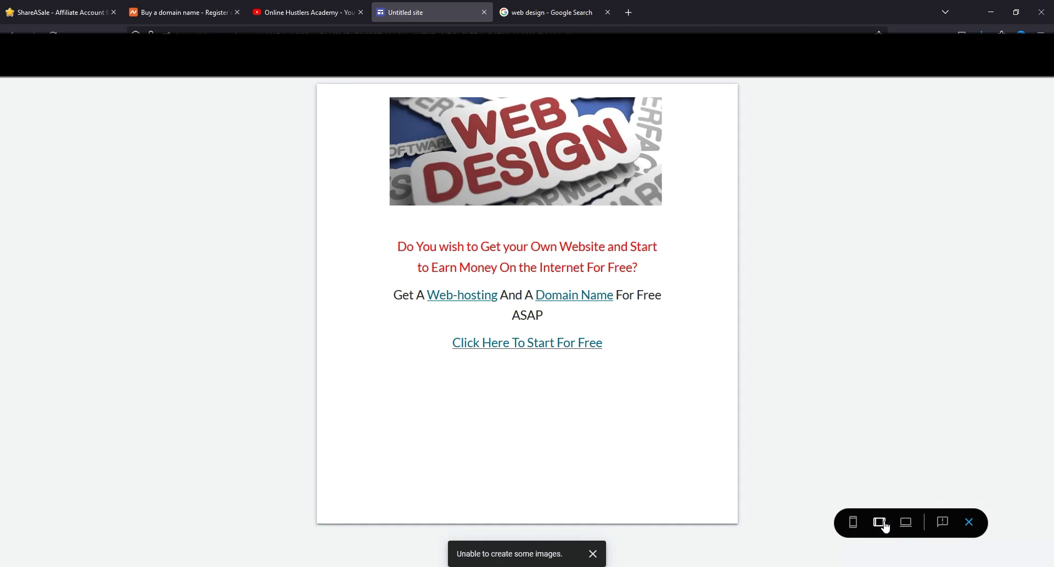
pyautogui.click(852, 531)
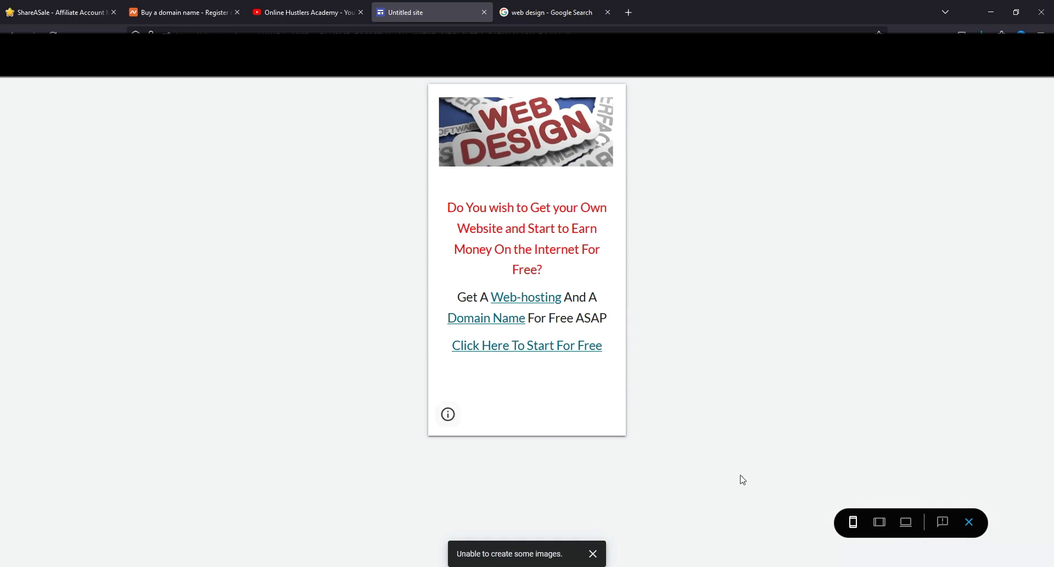
pyautogui.click(879, 526)
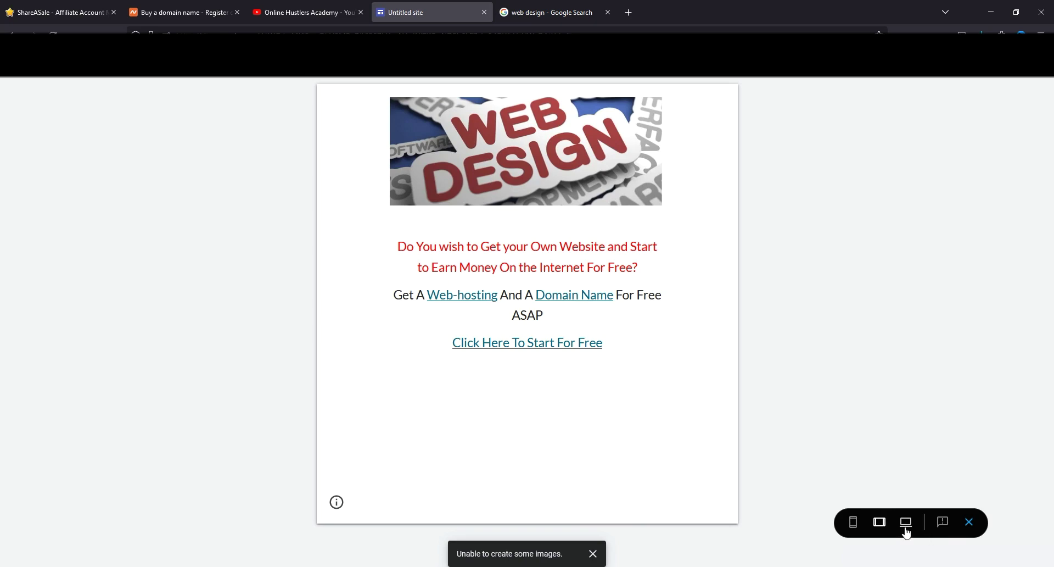
pyautogui.click(906, 525)
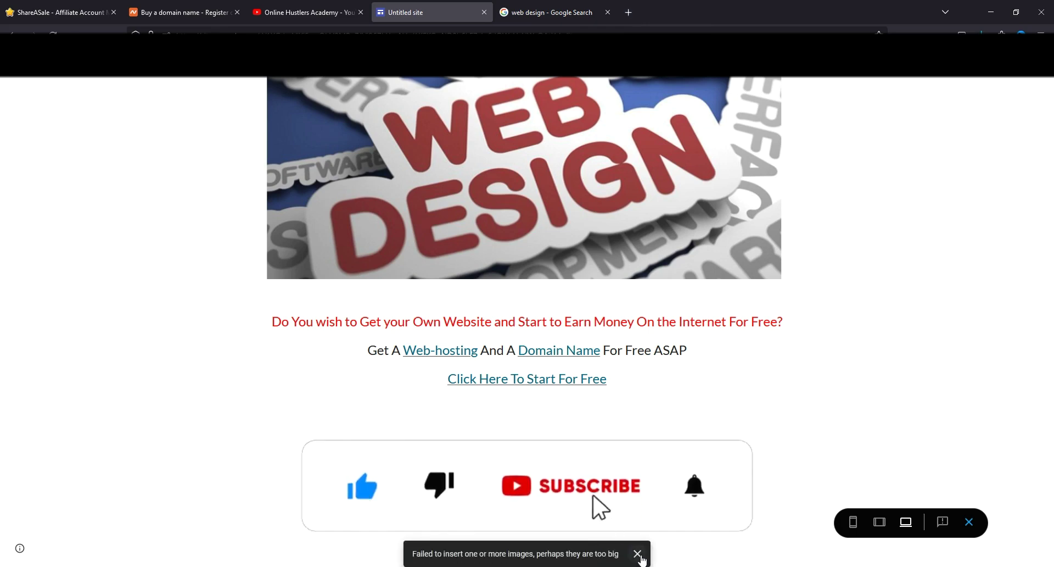
pyautogui.click(637, 553)
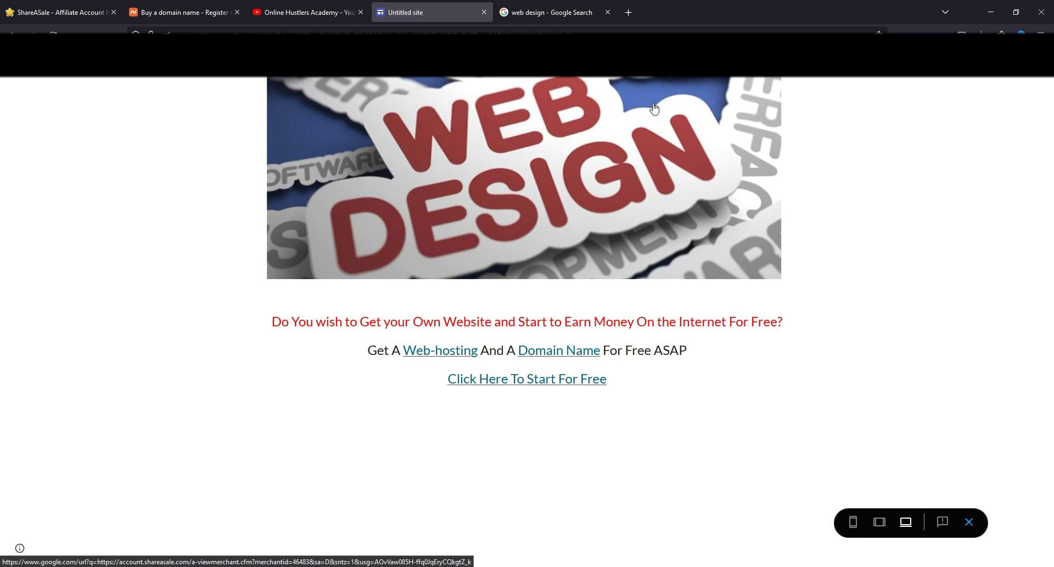
# - Open quora.com in a new browser tab
pyautogui.click(629, 12)
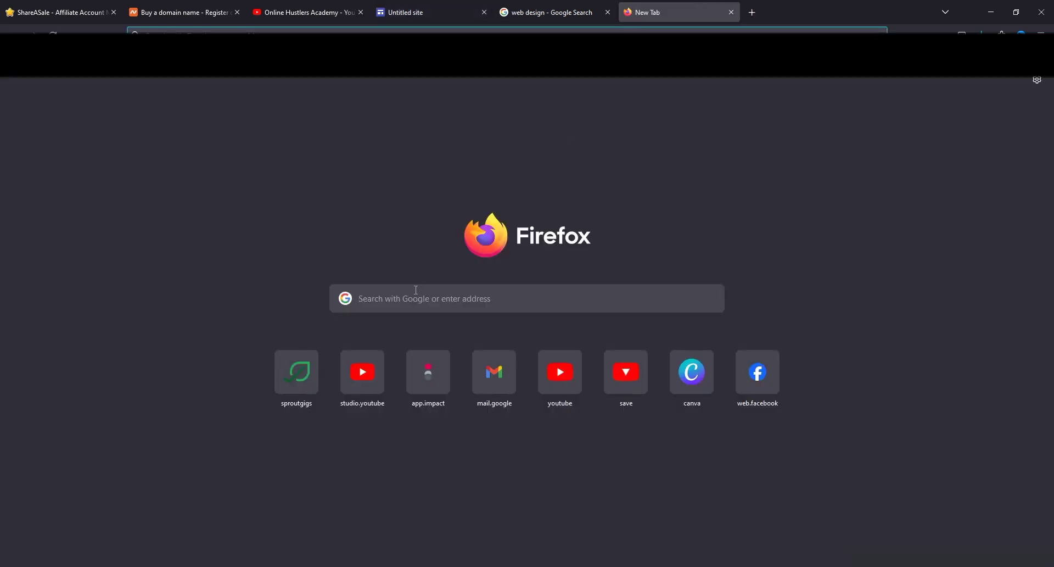
pyautogui.click(440, 304)
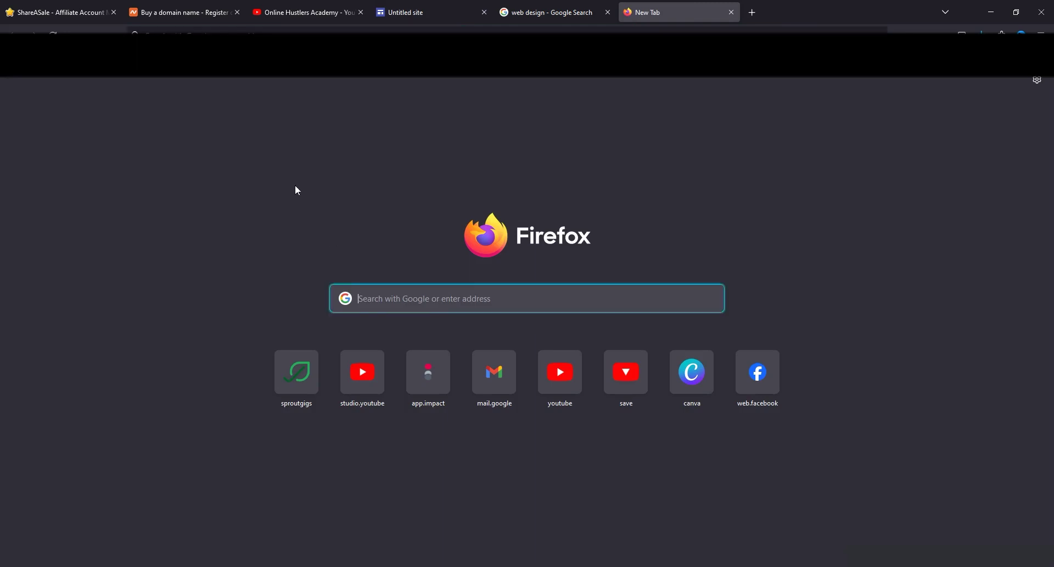
pyautogui.write('quora.com')
pyautogui.press('Return')
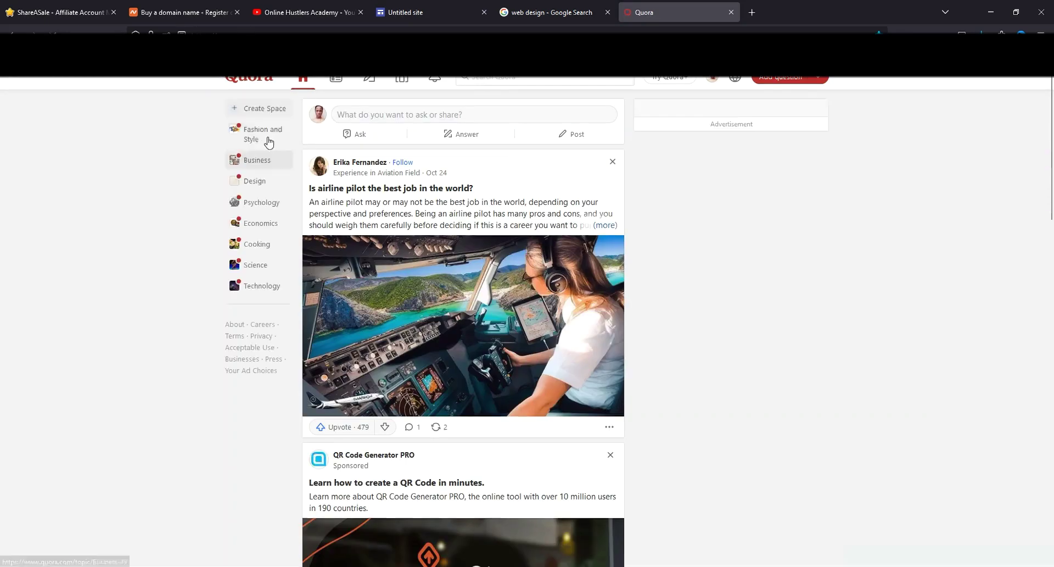
# - Search Quora for "web", open the question about the best websites for teens and college students to earn money online, and skim its answers
pyautogui.click(480, 80)
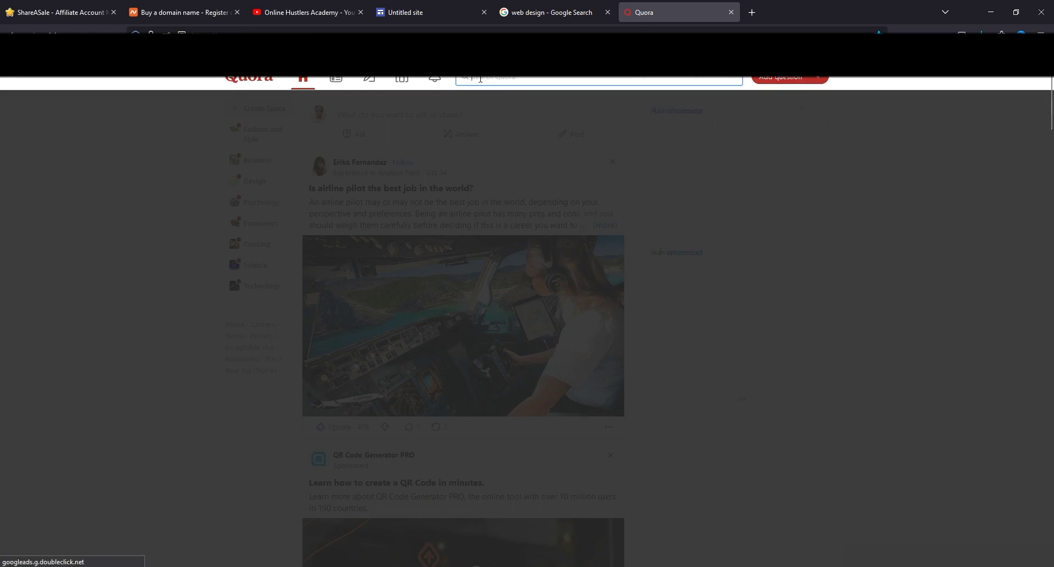
pyautogui.write('web')
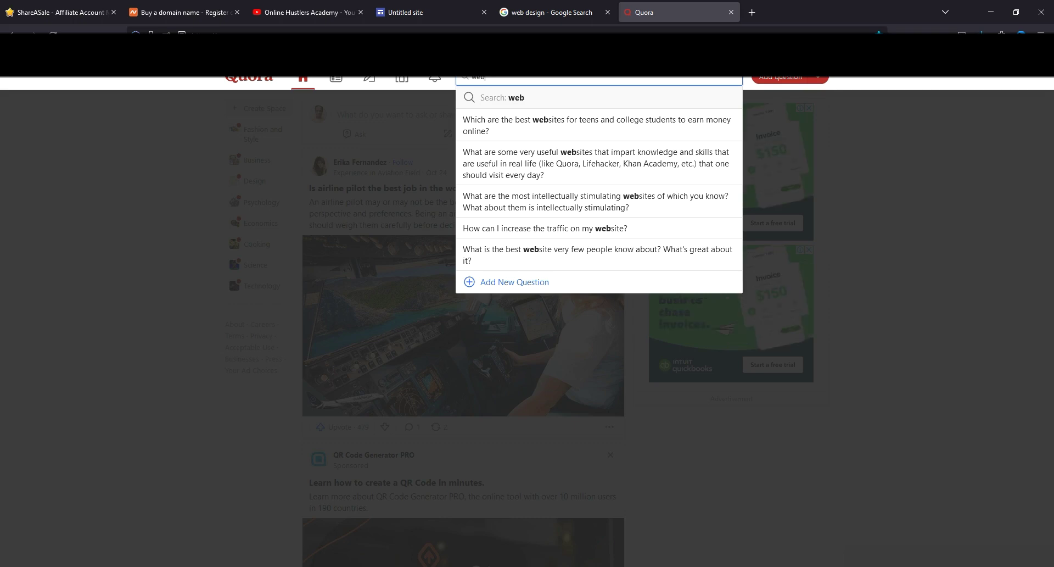
pyautogui.click(587, 124)
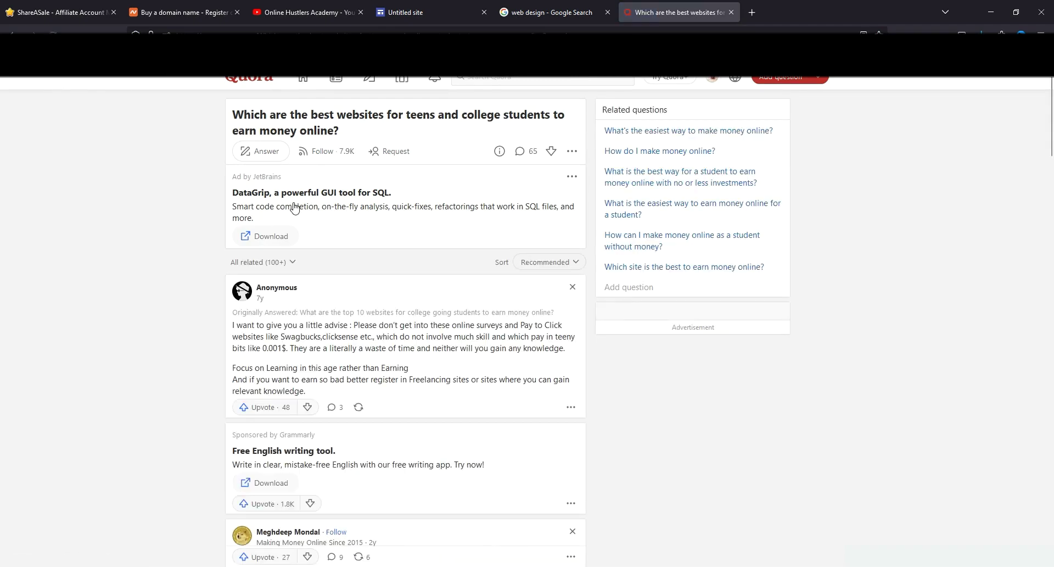
pyautogui.scroll(-1, 367, 313)
pyautogui.scroll(-2, 430, 336)
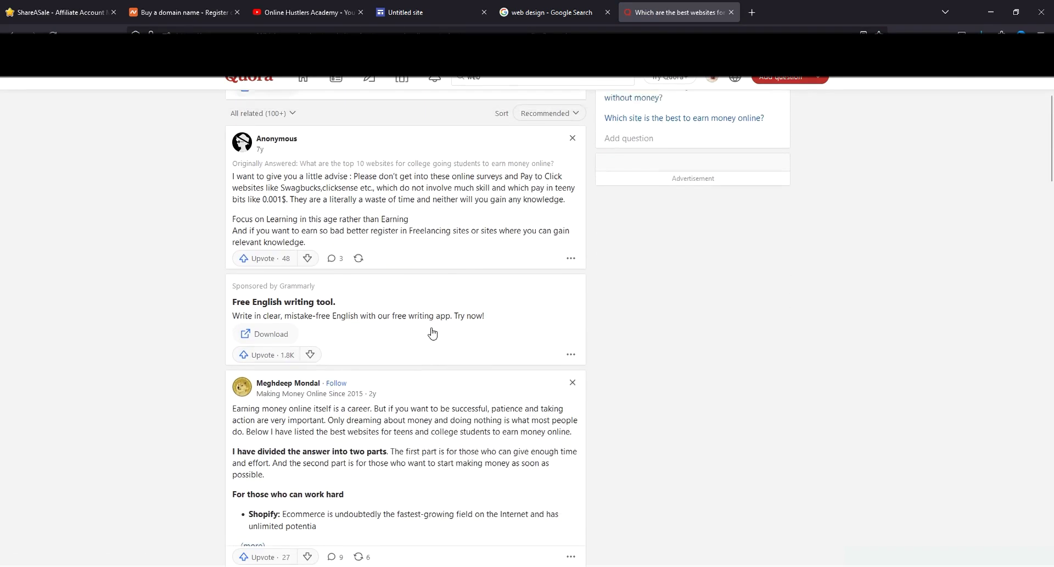
pyautogui.scroll(3, 435, 266)
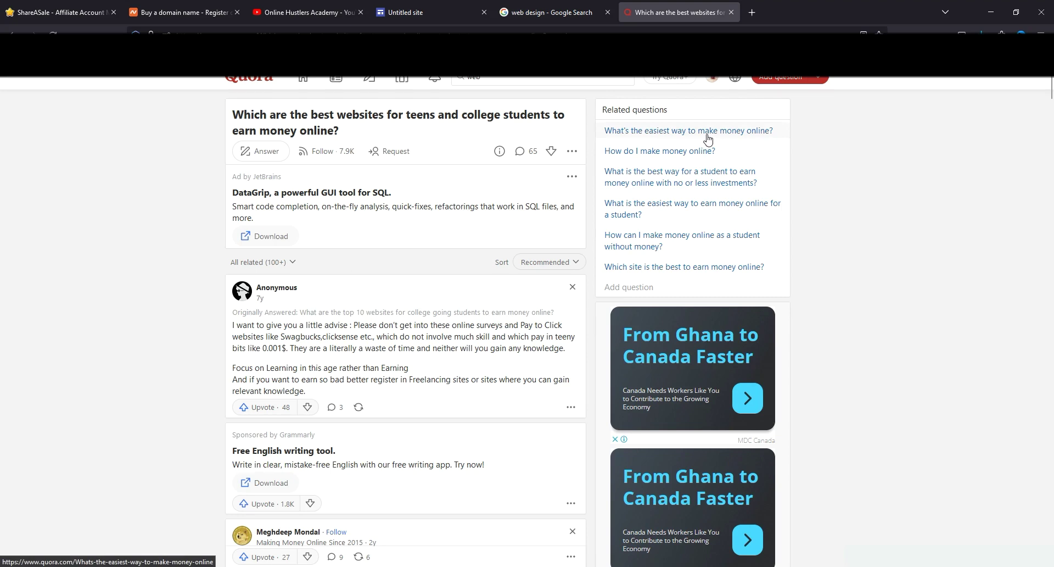
# - Search Quora for "website"
pyautogui.click(568, 82)
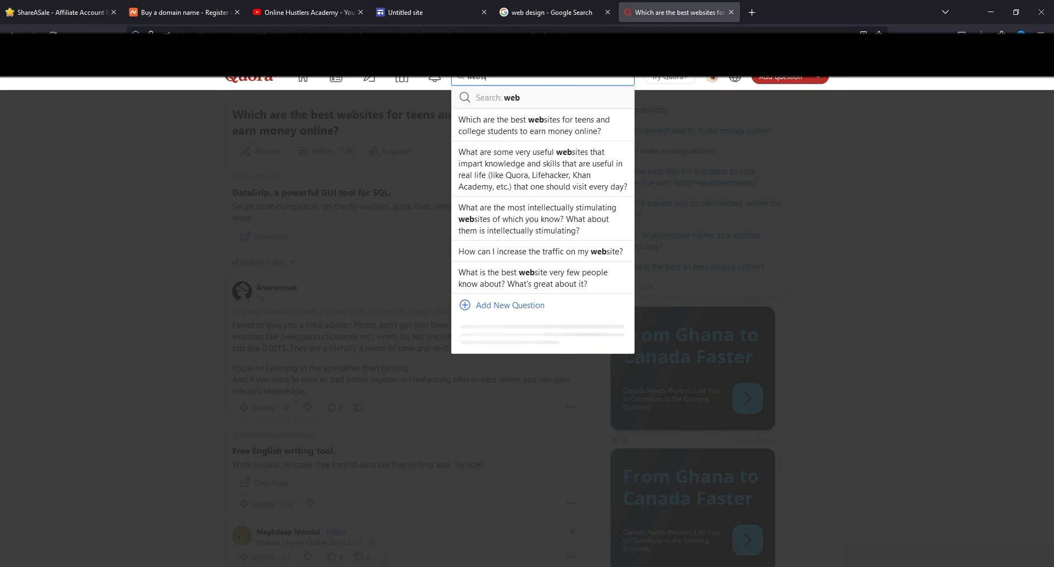
pyautogui.write('site')
pyautogui.press('Return')
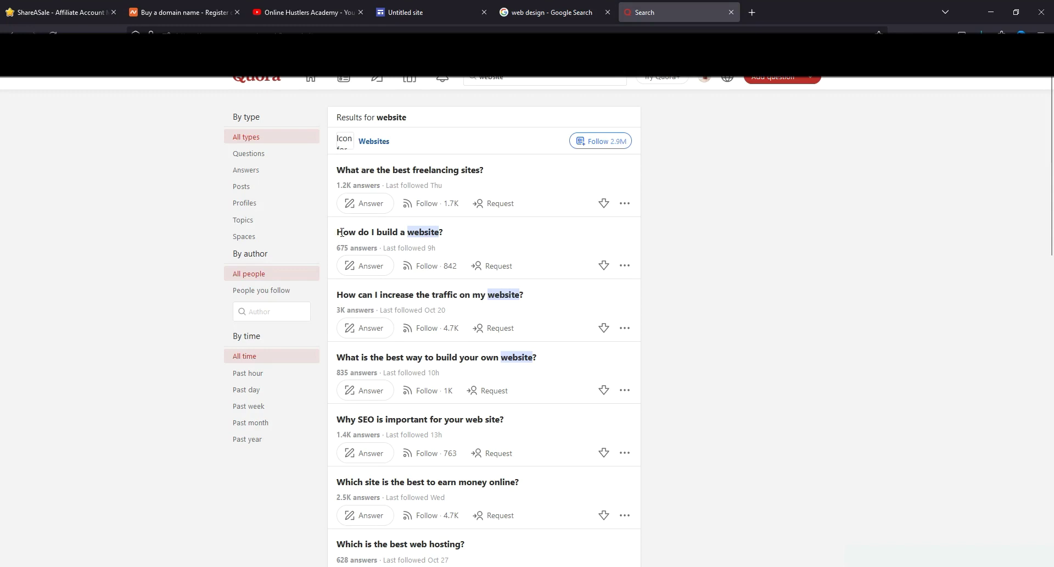
# - Copy the text of the question "How do I build a website?" from the search results
pyautogui.moveTo(336, 232); pyautogui.dragTo(443, 234)
pyautogui.rightClick(441, 235)
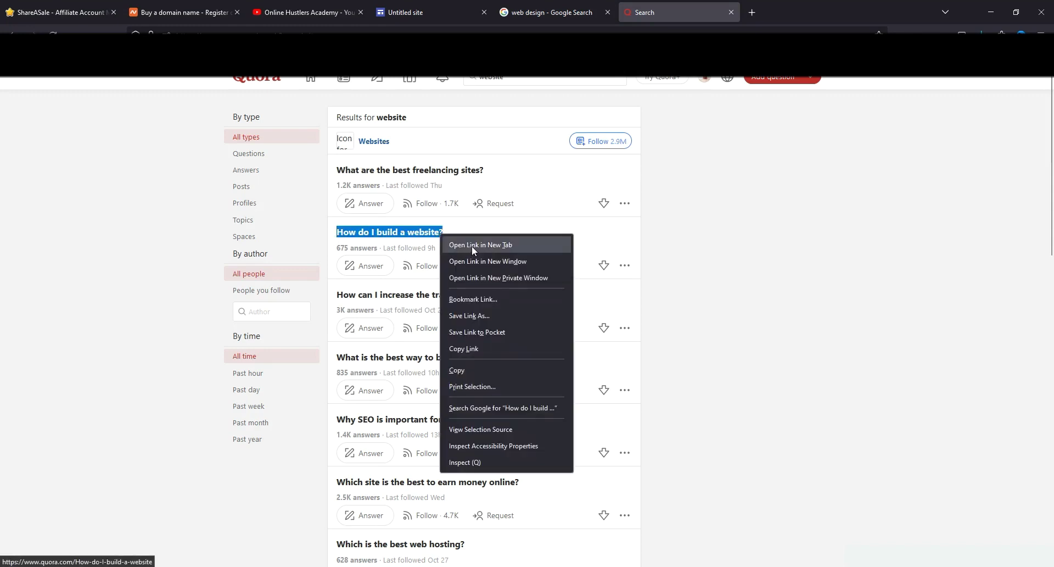
pyautogui.click(492, 350)
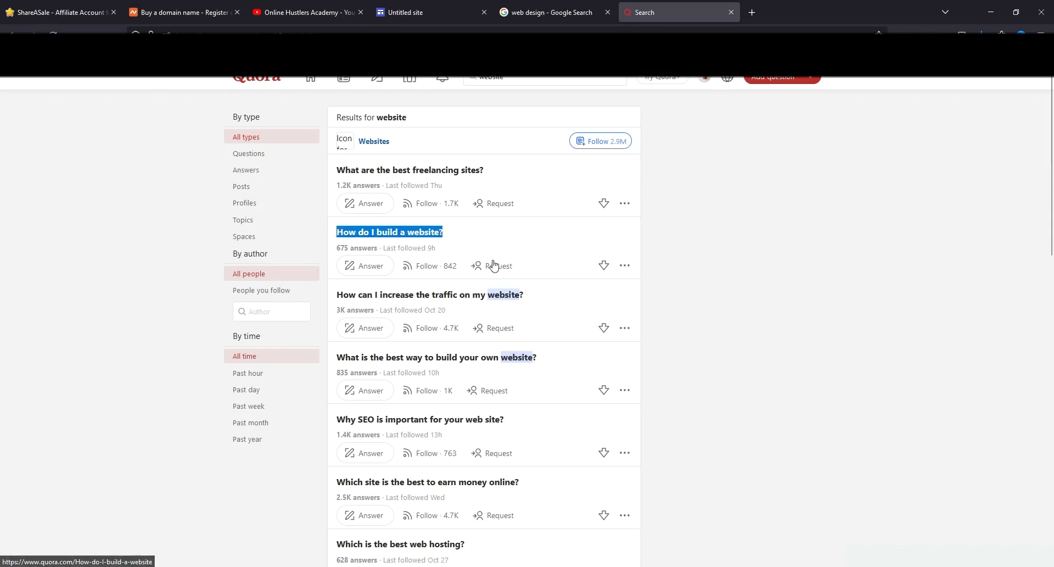
pyautogui.rightClick(438, 235)
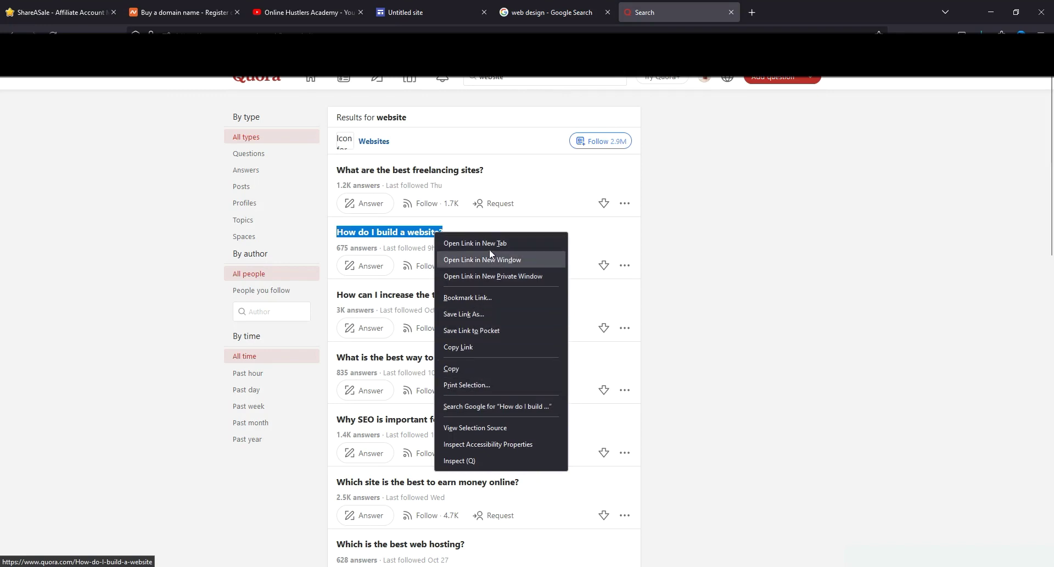
pyautogui.click(477, 368)
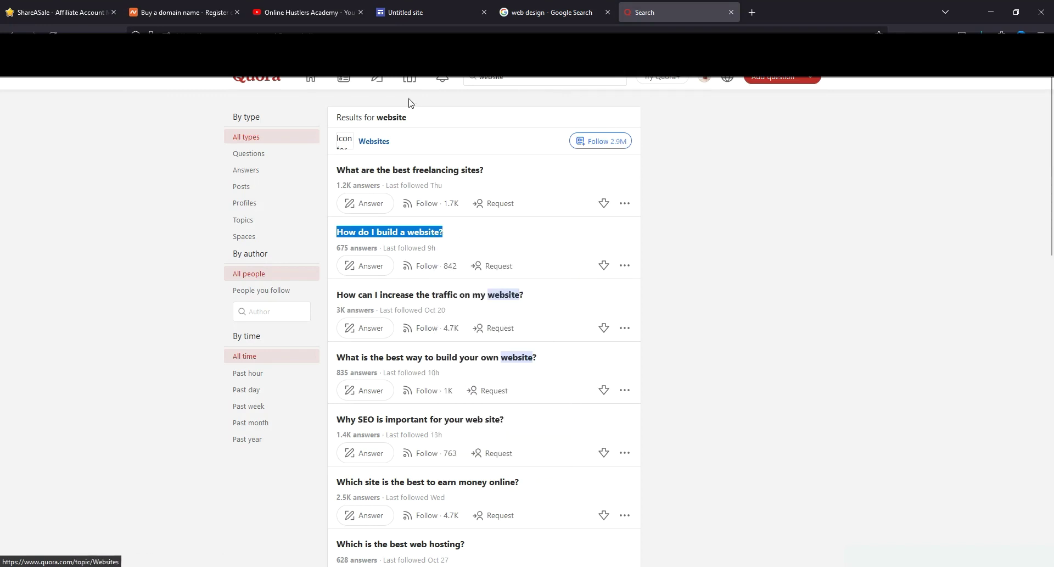
# - Switch to the Chrome window and open ChatGPT at chat.openai.com
pyautogui.click(611, 565)
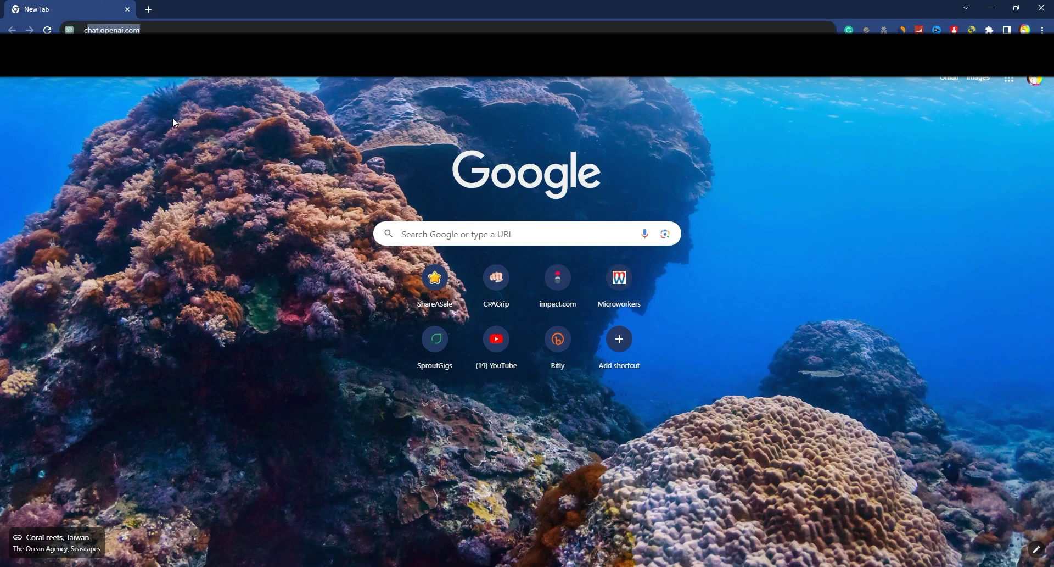
pyautogui.write('ch')
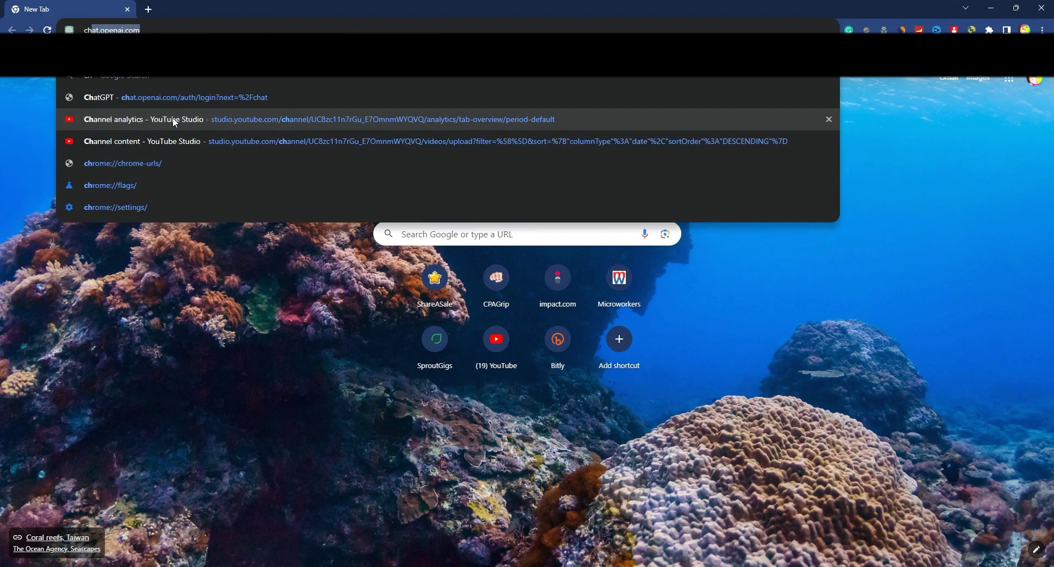
pyautogui.press('Return')
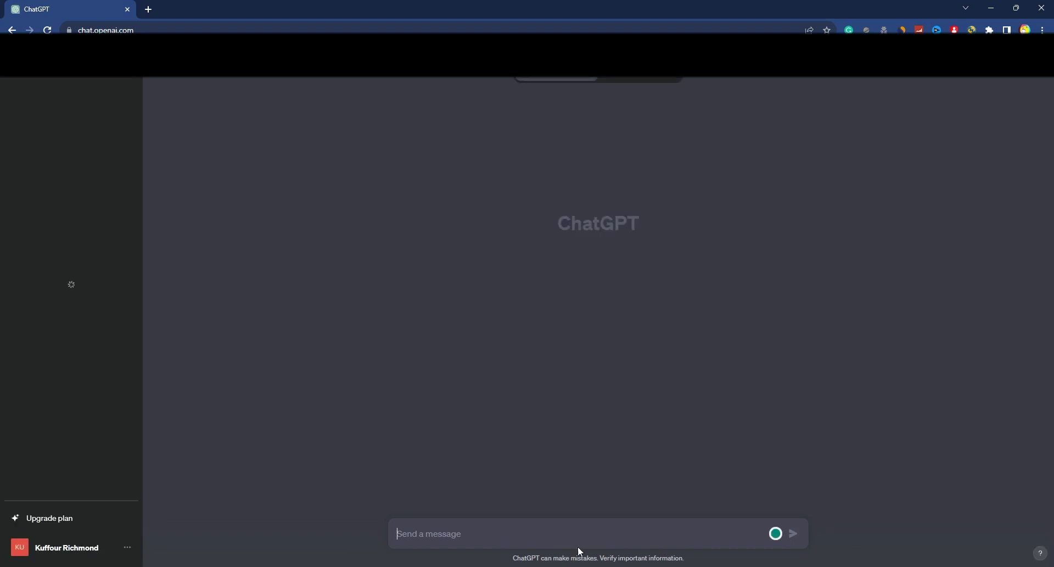
# - Write the ChatGPT prompt "Write a 3000 word article on the question" and append the copied question "How do I build a website?"
pyautogui.rightClick(519, 530)
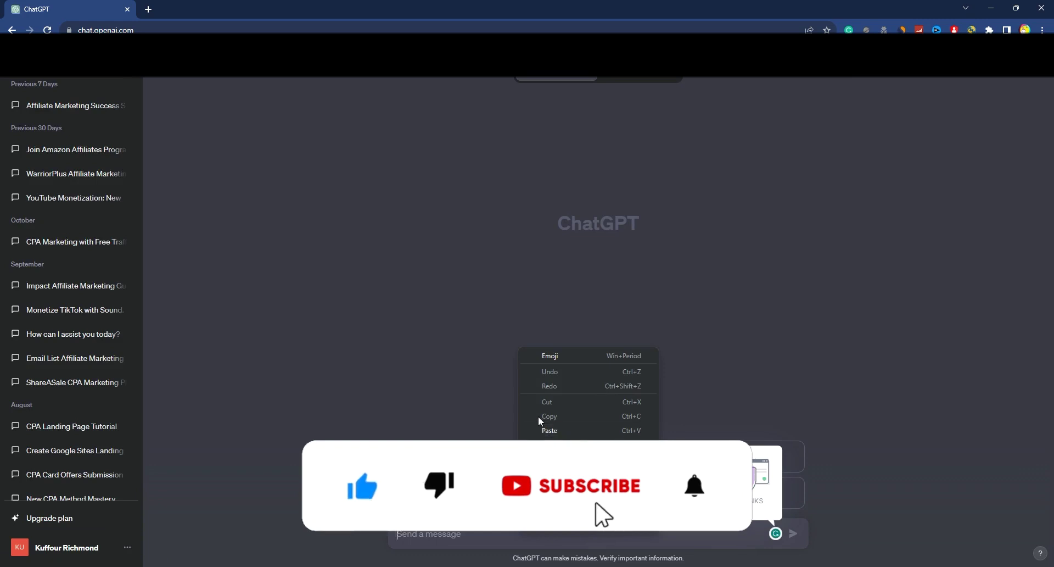
pyautogui.click(419, 534)
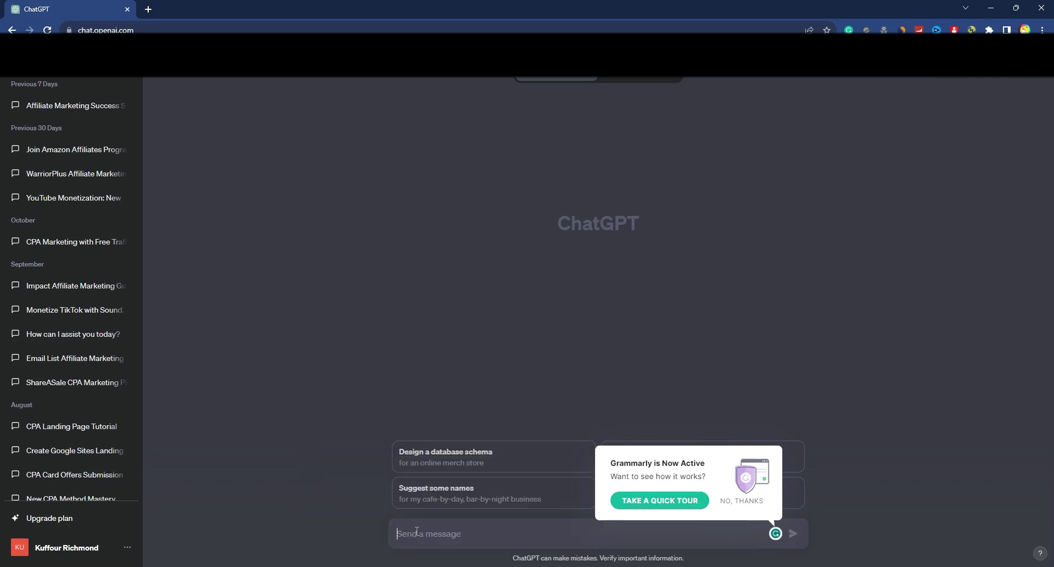
pyautogui.write('Writ')
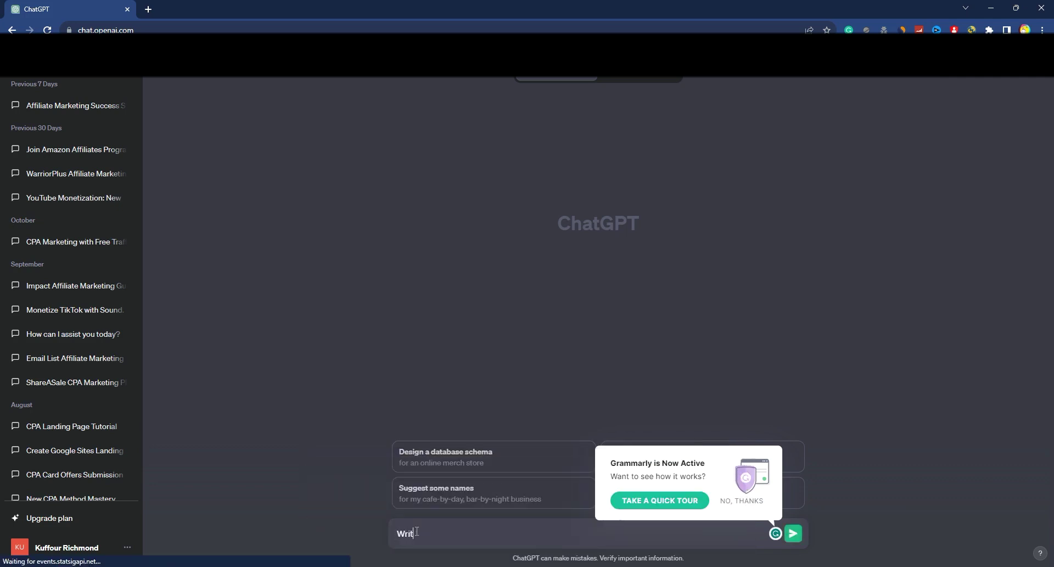
pyautogui.write('e a 3000')
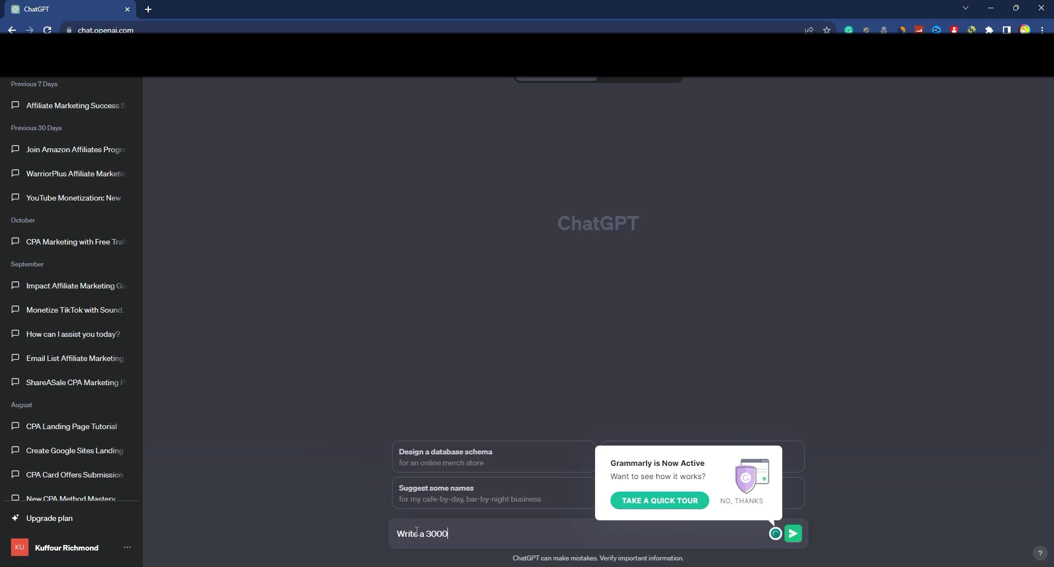
pyautogui.write(' wo')
pyautogui.write('rd are')
pyautogui.write('ti')
pyautogui.write('cle ')
pyautogui.write('abou')
pyautogui.write('t')
pyautogui.press('BackSpace')
pyautogui.press('BackSpace')
pyautogui.press('BackSpace')
pyautogui.write('on the question')
pyautogui.hotkey('ctrl', 'v')
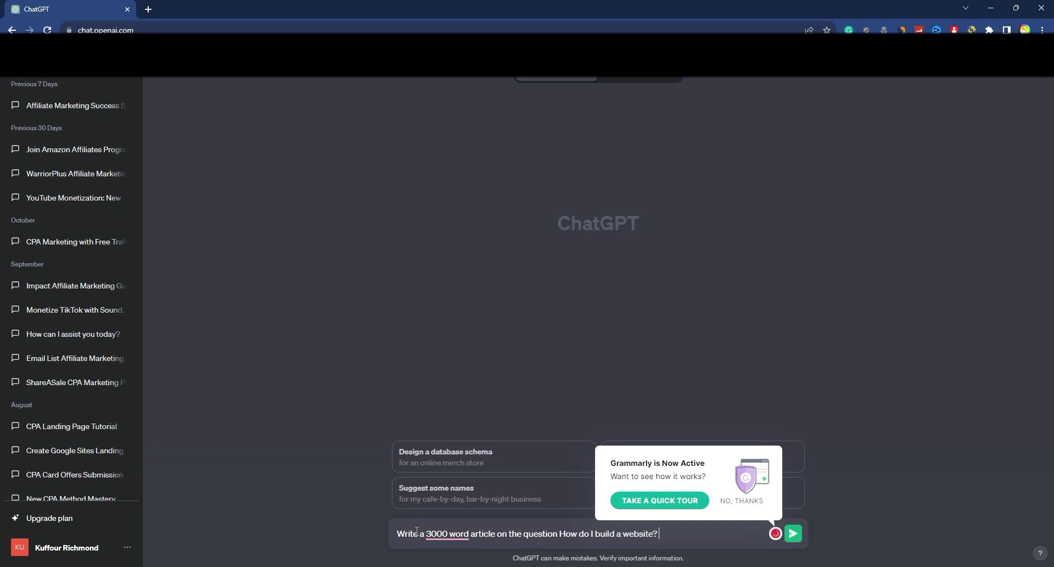
# - Extend the prompt with "and add a call to action", accept the "3000-word" correction, dismiss the Grammarly tour offer, and send the prompt
pyautogui.write('a')
pyautogui.write('nd a')
pyautogui.write('dd a')
pyautogui.write(' call')
pyautogui.write(' to ac')
pyautogui.write('tu')
pyautogui.write('io')
pyautogui.write('n')
pyautogui.moveTo(443, 535)
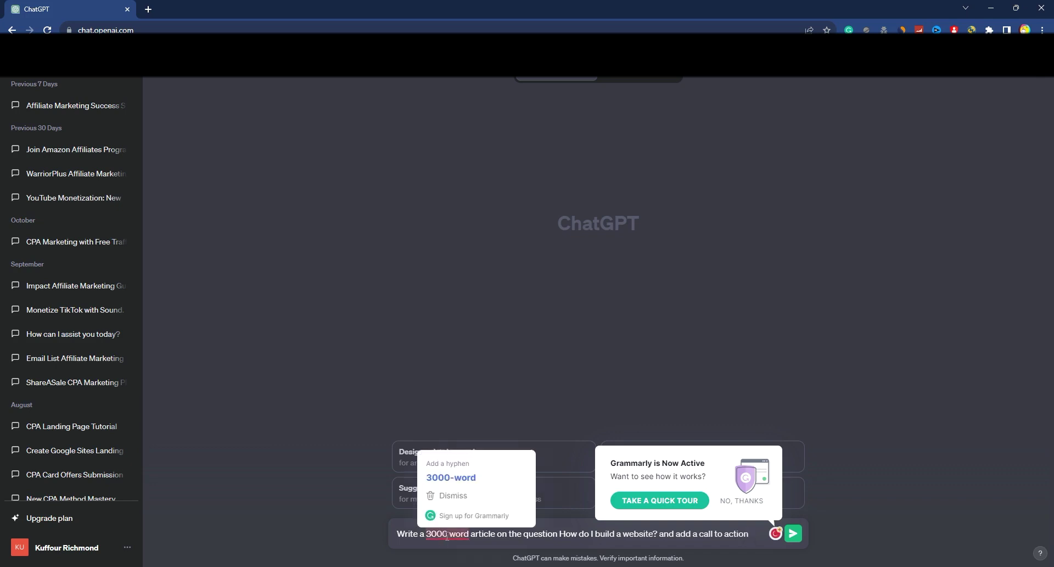
pyautogui.click(455, 483)
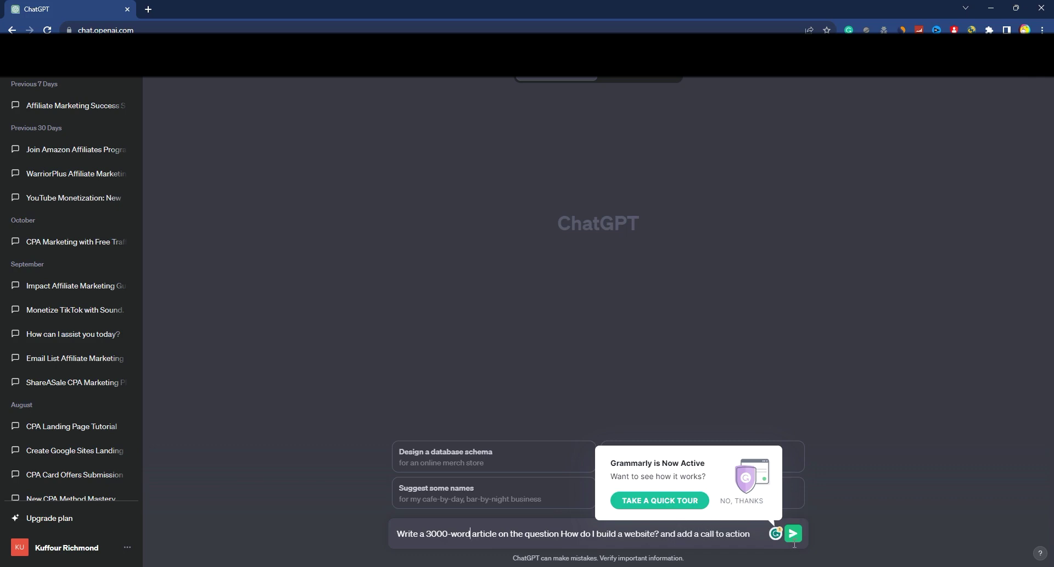
pyautogui.click(750, 506)
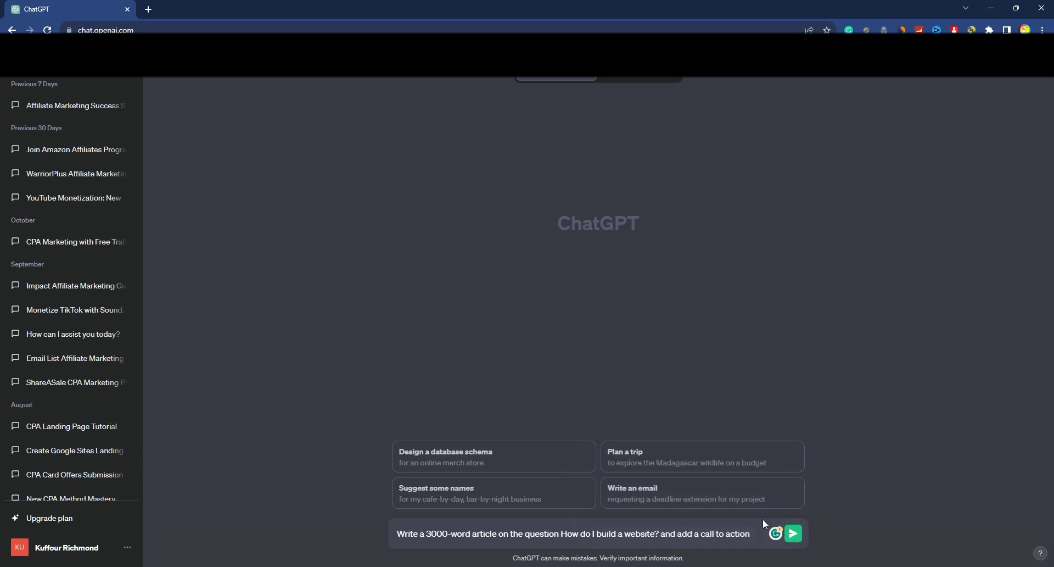
pyautogui.click(797, 535)
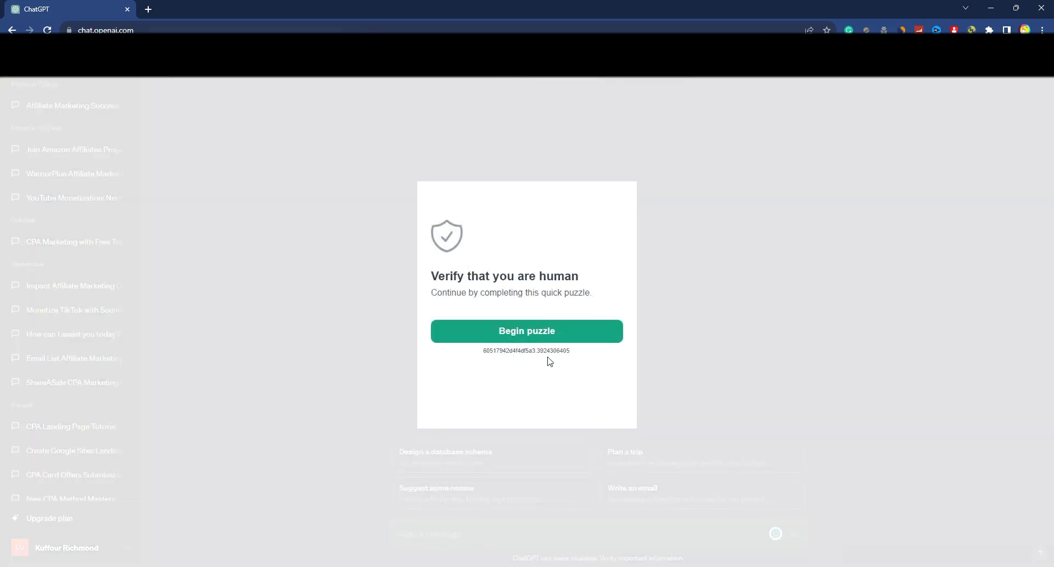
# - Complete the human verification puzzle by moving the person to the circled icon and submitting each answer
pyautogui.click(515, 330)
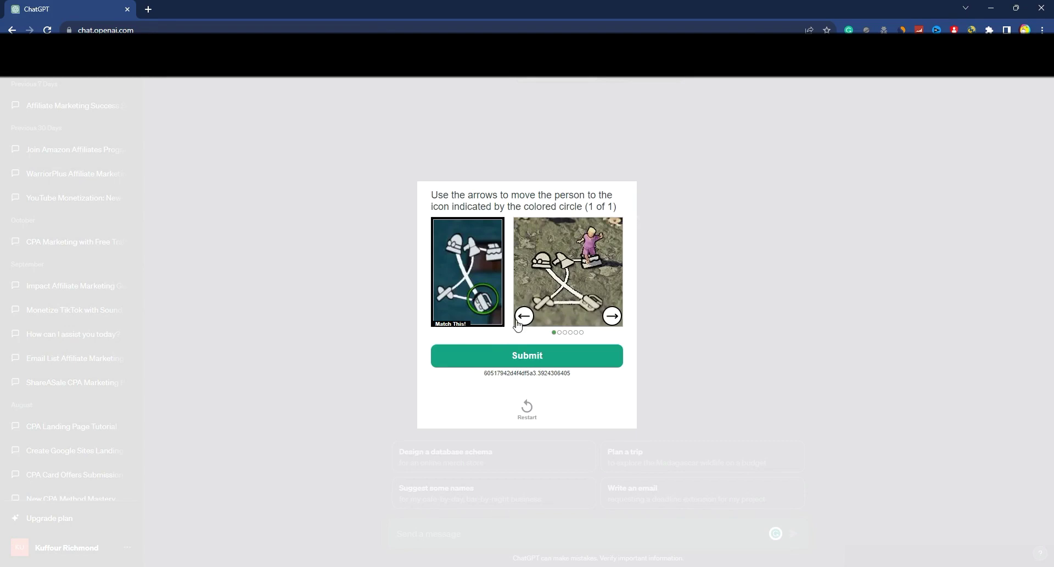
pyautogui.click(611, 317)
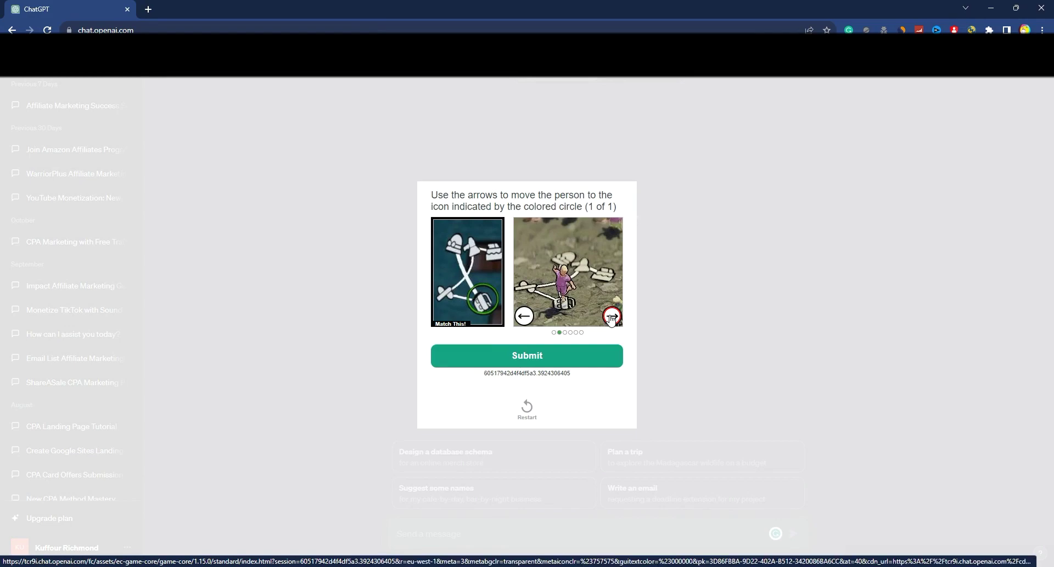
pyautogui.click(611, 317)
pyautogui.click(611, 317)
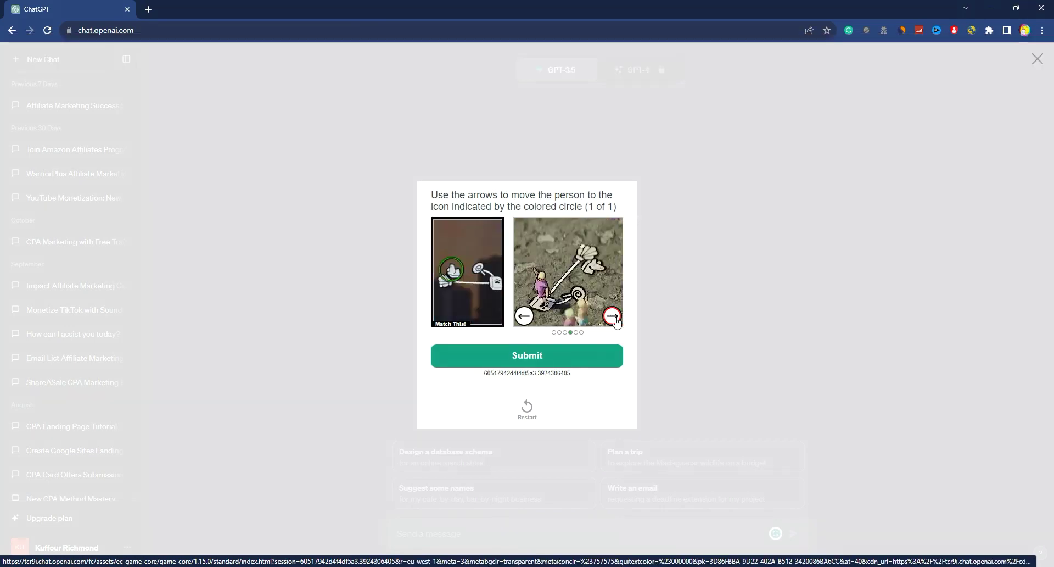
pyautogui.click(566, 355)
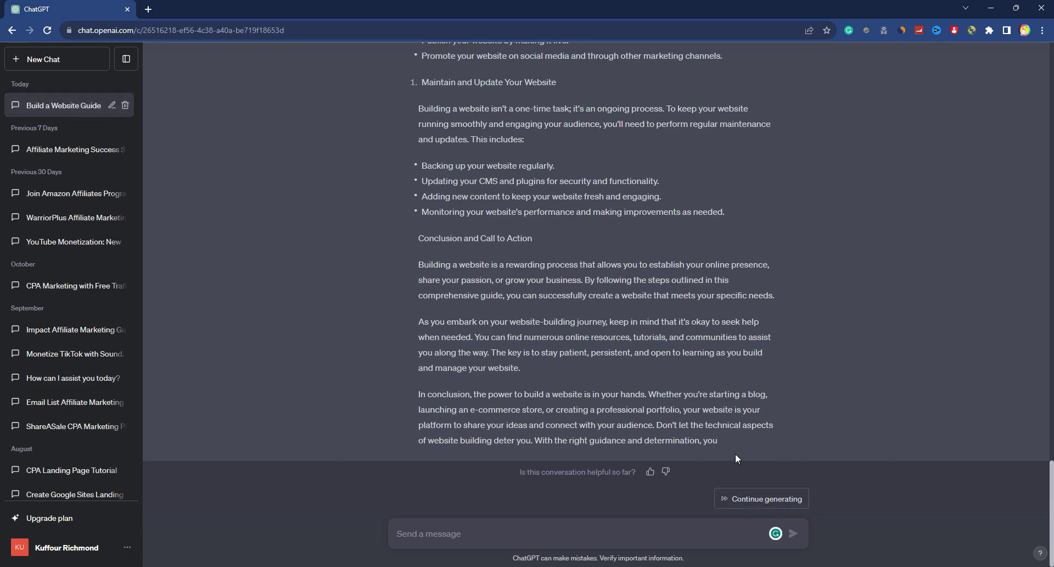
# - Have ChatGPT continue generating the article and skim it from the introduction to the closing call to action
pyautogui.click(740, 504)
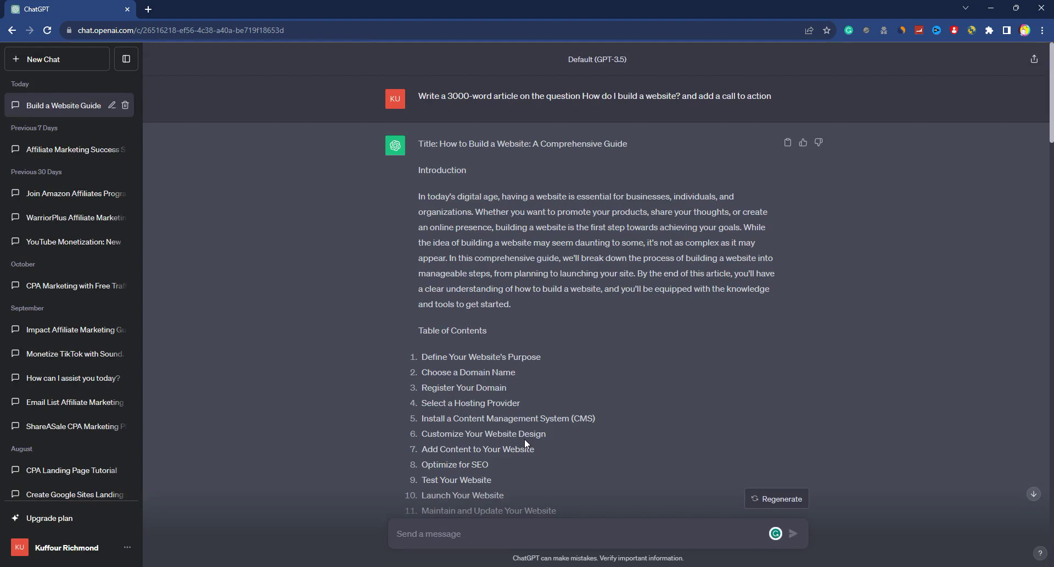
pyautogui.scroll(-10, 543, 476)
pyautogui.scroll(-7, 548, 472)
pyautogui.scroll(-9, 549, 470)
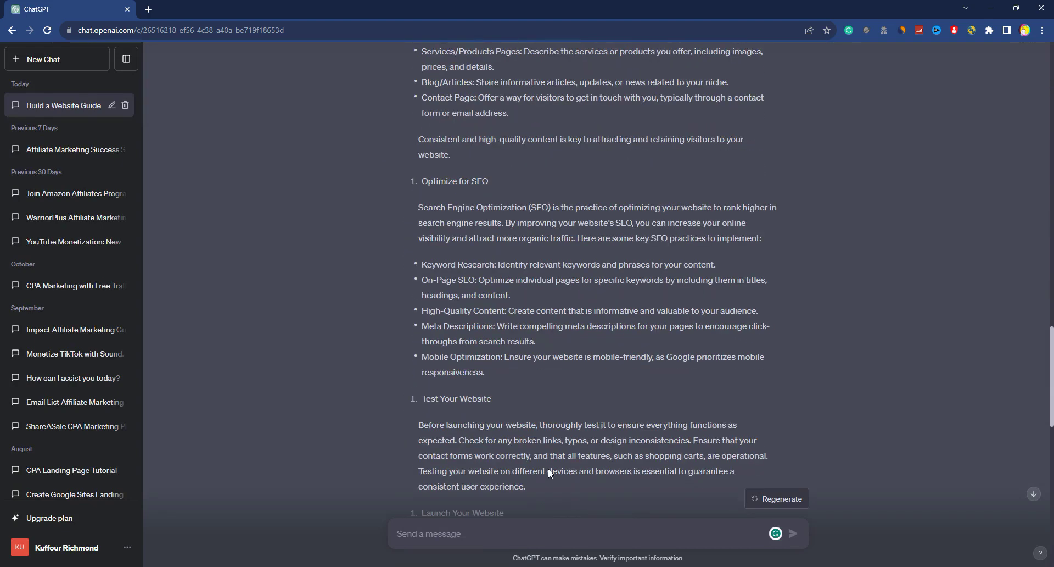
pyautogui.scroll(-12, 548, 468)
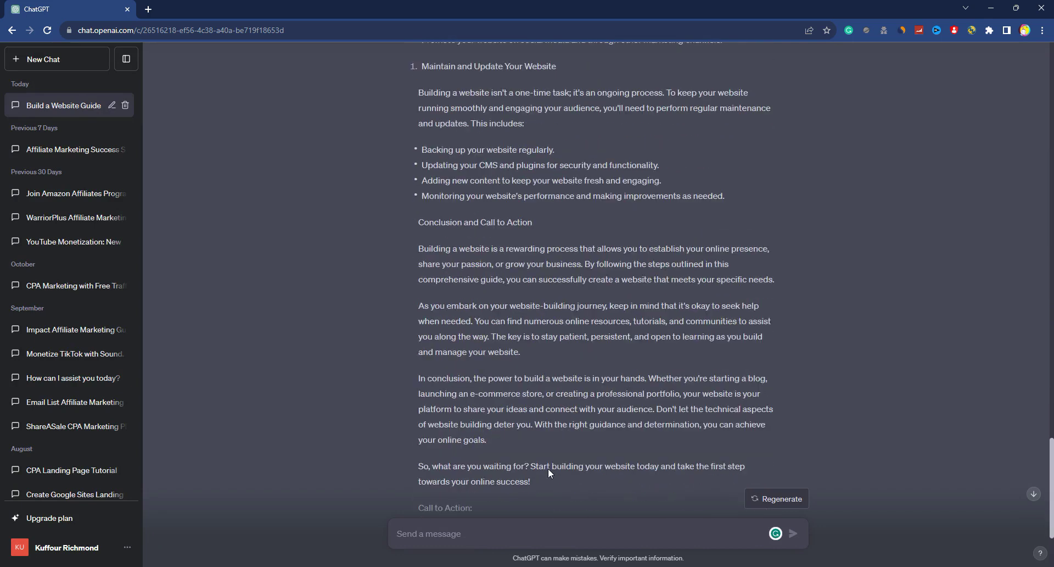
pyautogui.scroll(20, 548, 468)
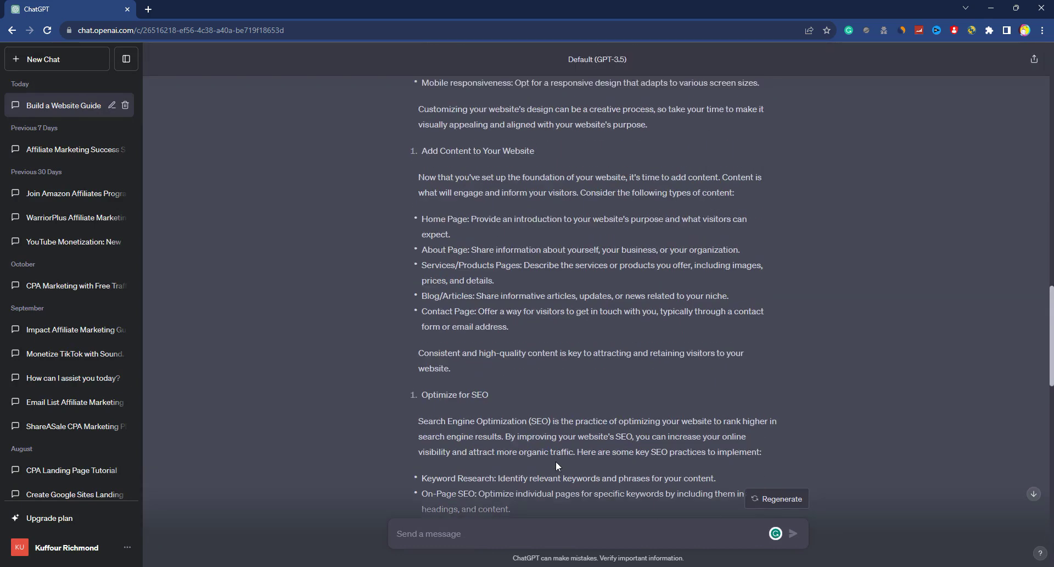
pyautogui.scroll(2, 554, 456)
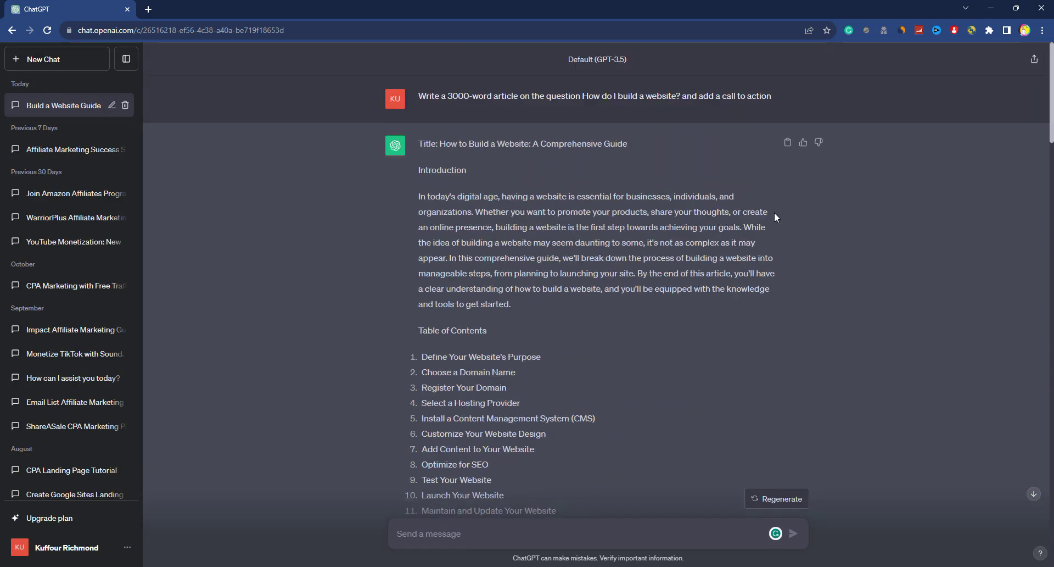
# - Copy the generated article and paste it into a new answer to "How do I build a website?" on Quora
pyautogui.click(789, 146)
pyautogui.hotkey('alt', 'Tab')
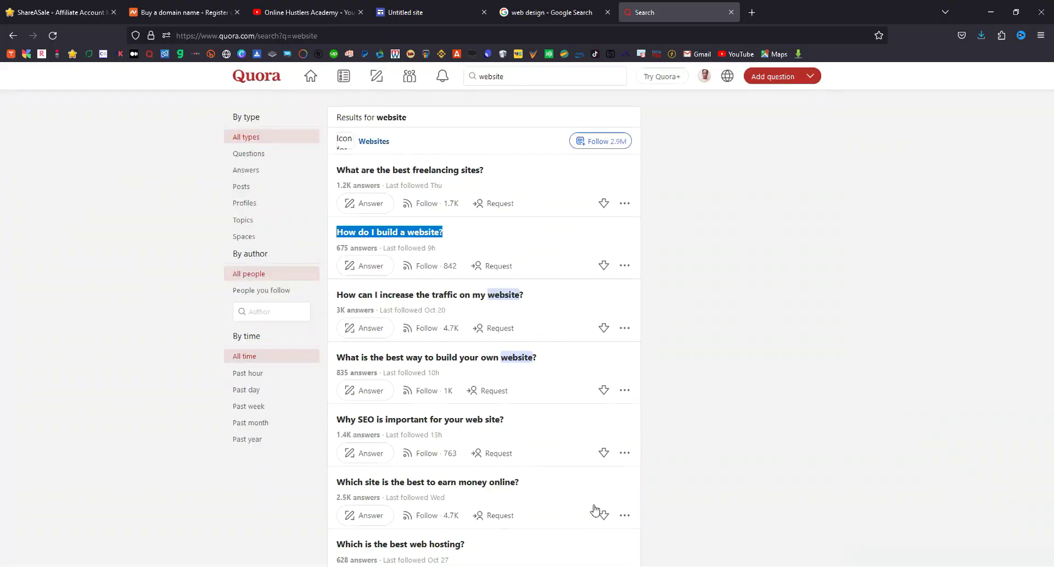
pyautogui.click(369, 267)
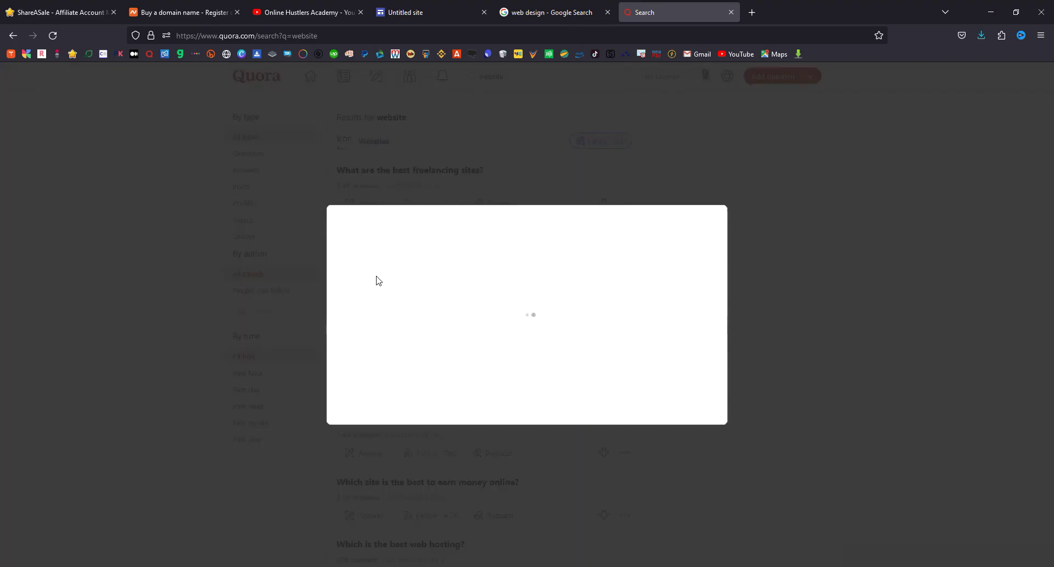
pyautogui.rightClick(371, 284)
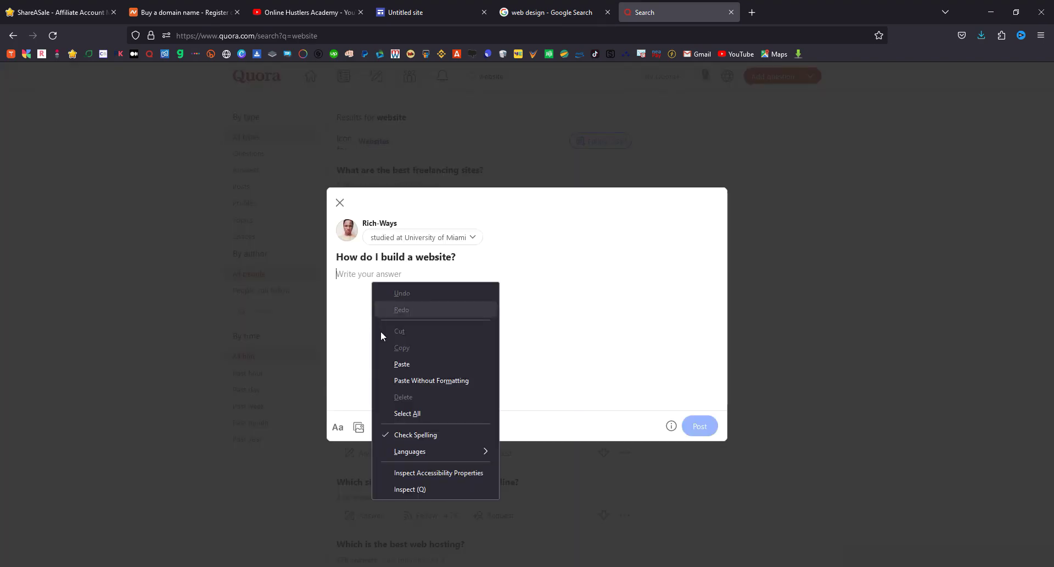
pyautogui.click(395, 365)
# - Delete the title line, the Introduction heading and the blank lines above the answer's first paragraph
pyautogui.moveTo(381, 239); pyautogui.dragTo(320, 186)
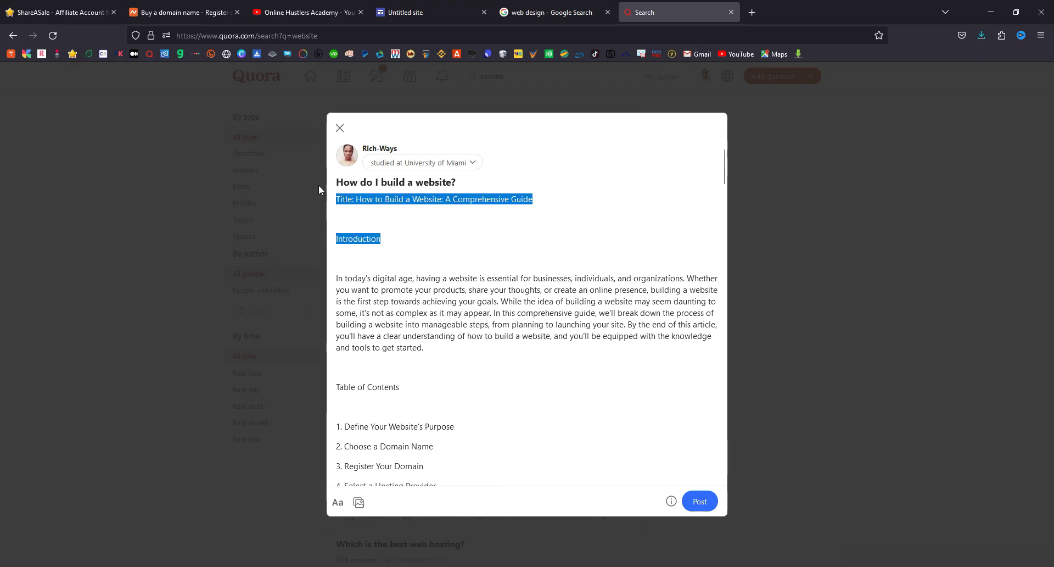
pyautogui.press('BackSpace')
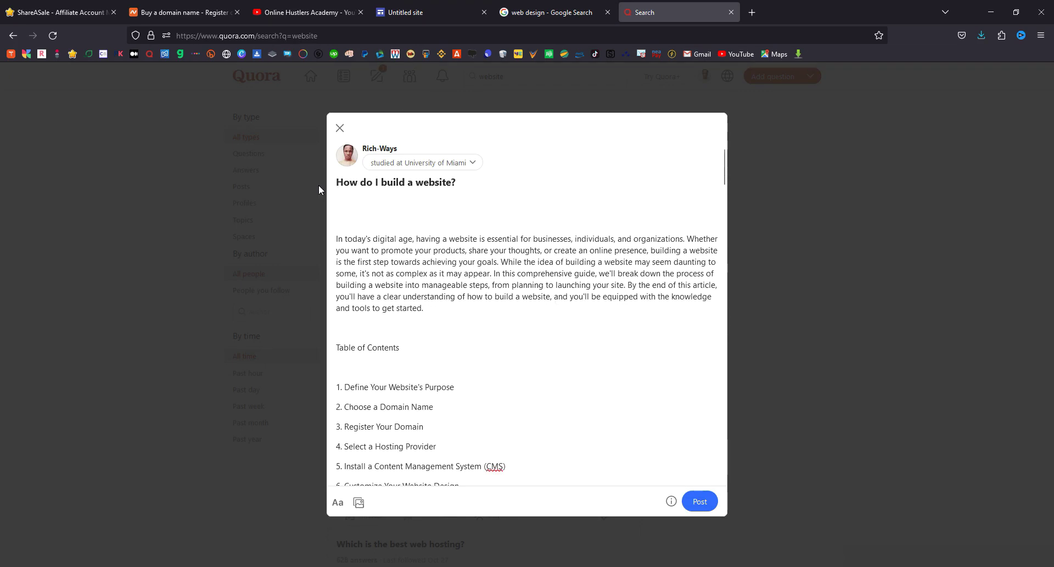
pyautogui.click(340, 243)
pyautogui.press('BackSpace')
pyautogui.press('BackSpace')
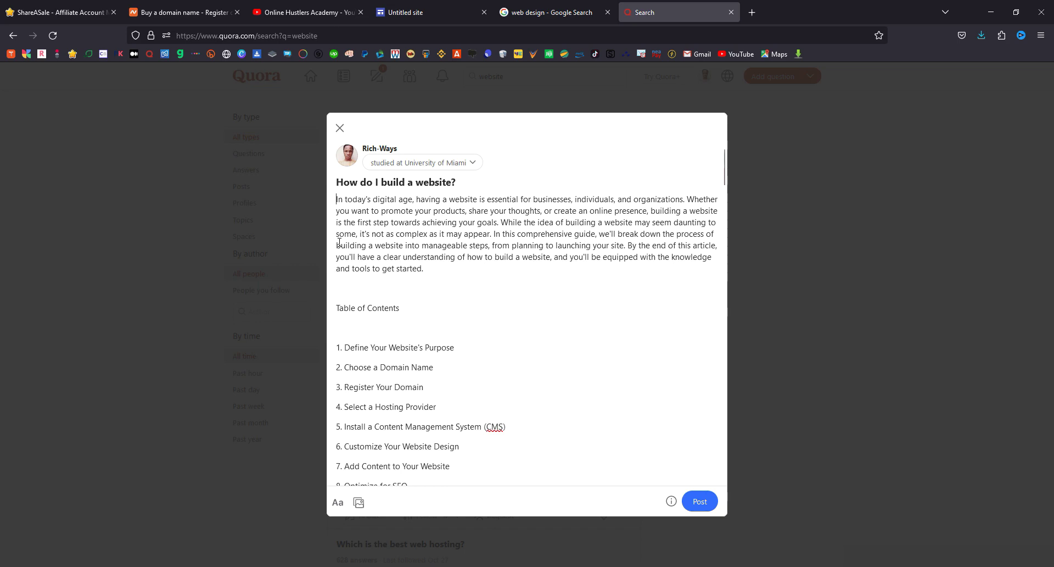
# - Trim the end of the pasted answer by deleting everything from "Contact us today for a free consultation" onward
pyautogui.scroll(-15, 459, 384)
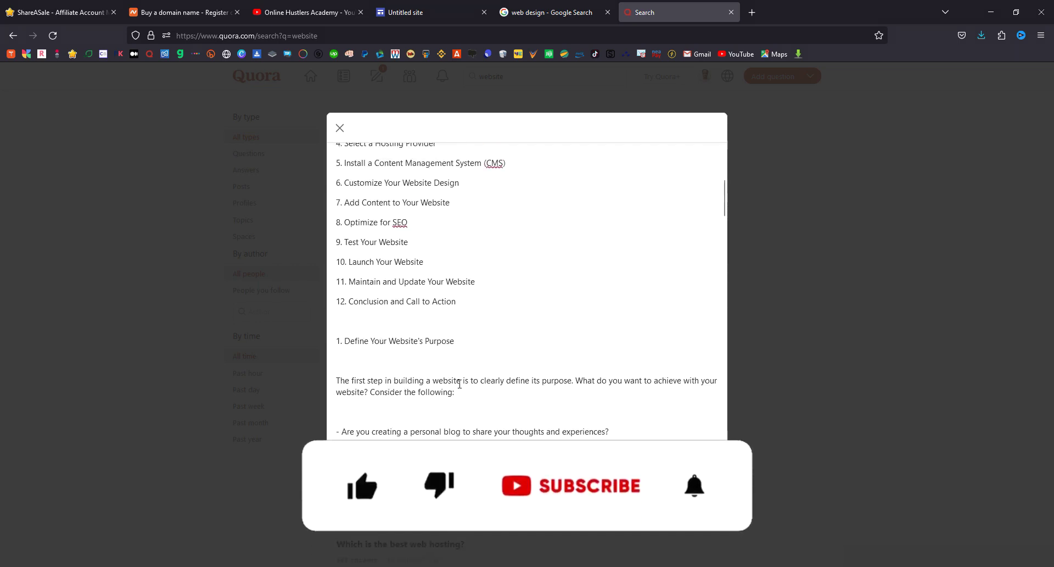
pyautogui.scroll(-5, 460, 379)
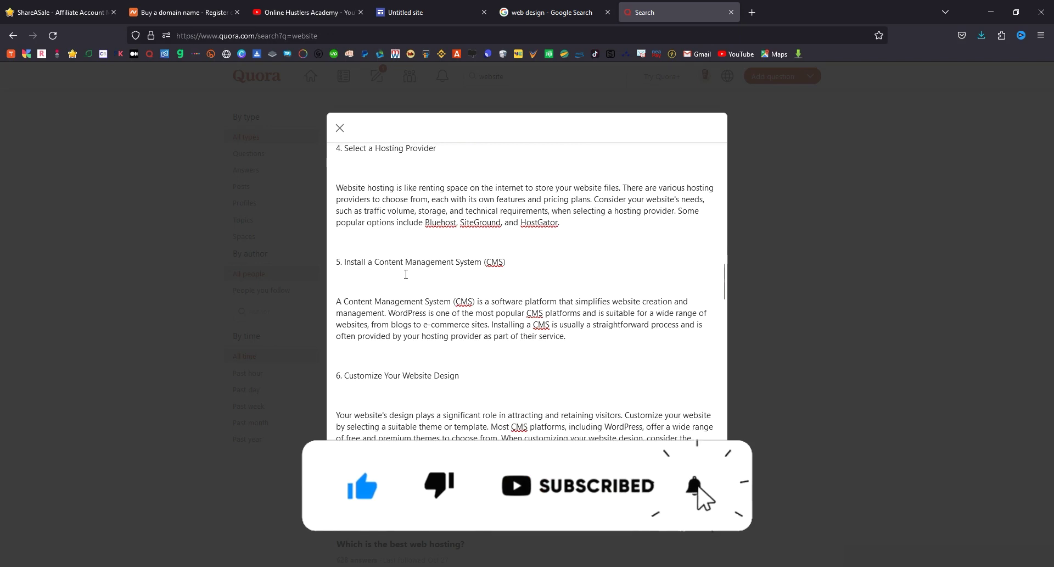
pyautogui.scroll(2, 436, 276)
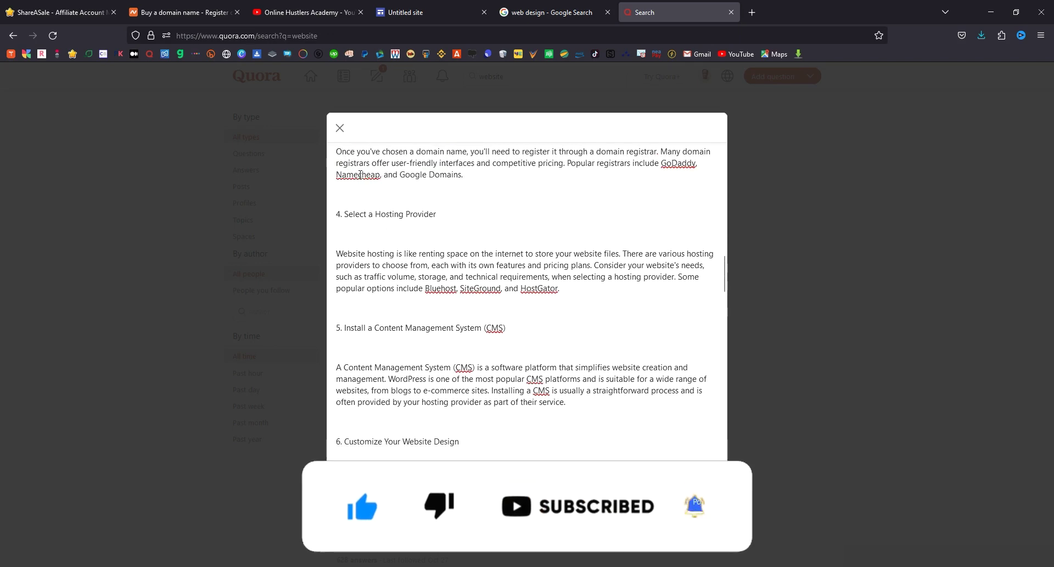
pyautogui.scroll(1, 386, 259)
pyautogui.scroll(-20, 386, 259)
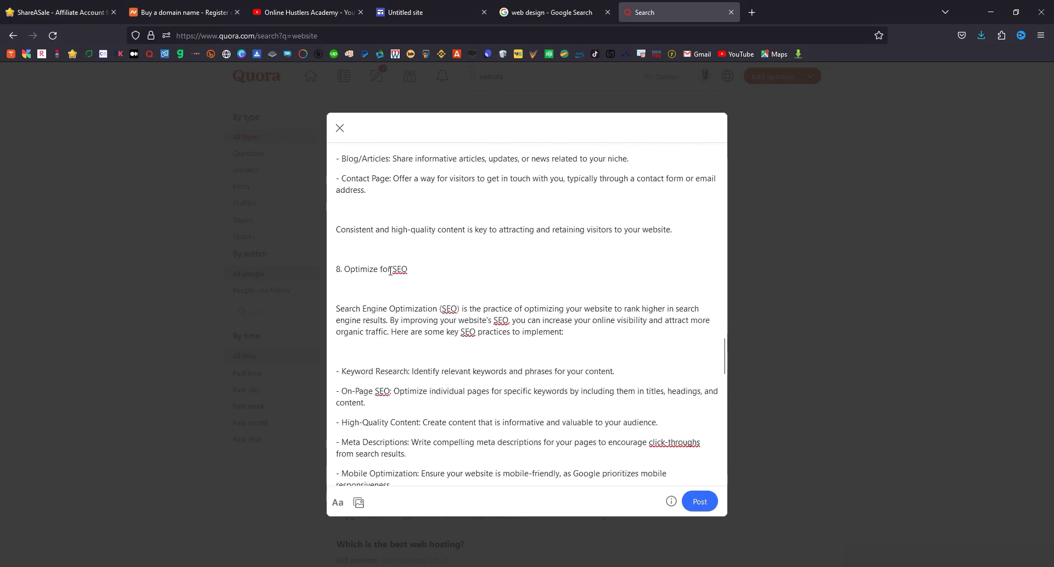
pyautogui.press('BackSpace')
pyautogui.press('BackSpace')
pyautogui.press('BackSpace')
pyautogui.press('BackSpace')
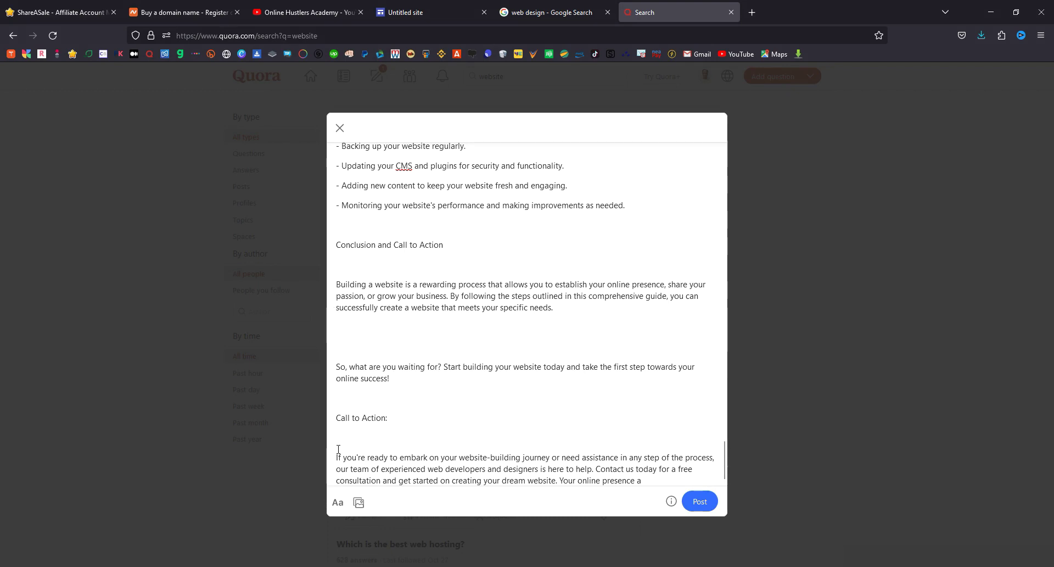
pyautogui.moveTo(337, 457); pyautogui.dragTo(638, 493)
pyautogui.click(640, 492)
pyautogui.moveTo(597, 468); pyautogui.dragTo(653, 478)
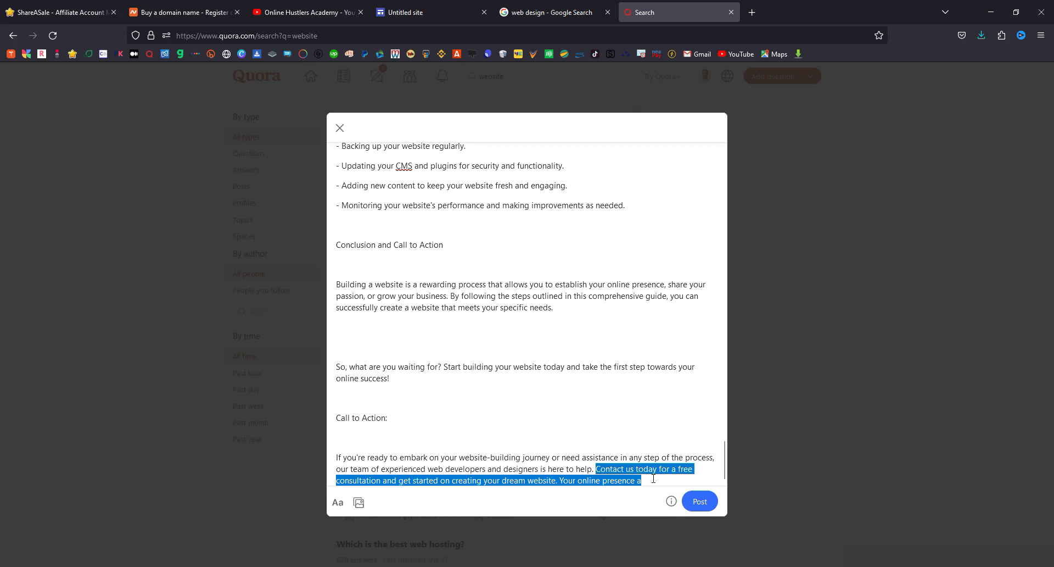
pyautogui.press('BackSpace')
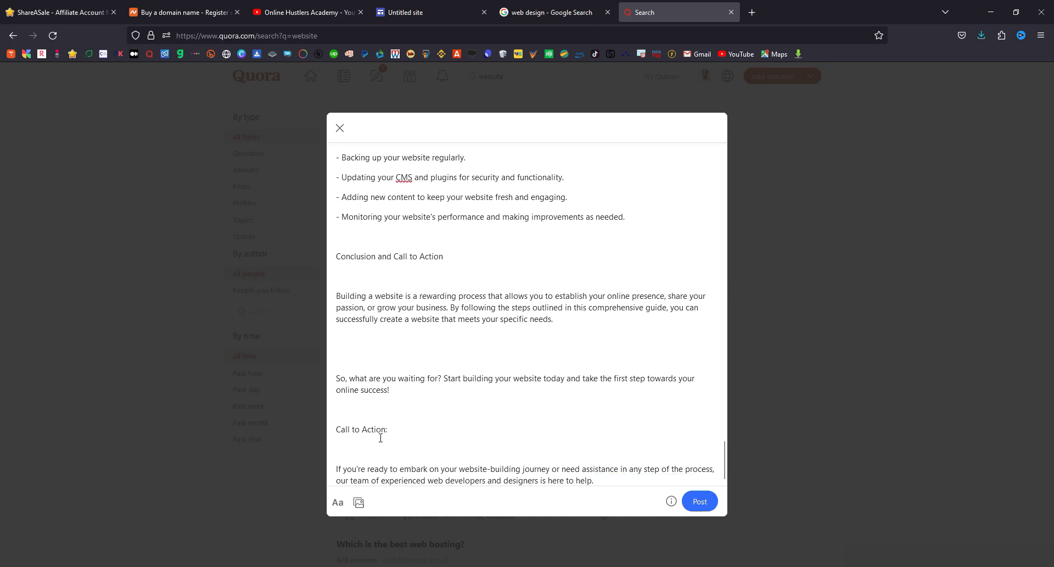
# - Delete the "Call to Action:" heading and the blank lines around it near the answer's end
pyautogui.moveTo(388, 430); pyautogui.dragTo(335, 428)
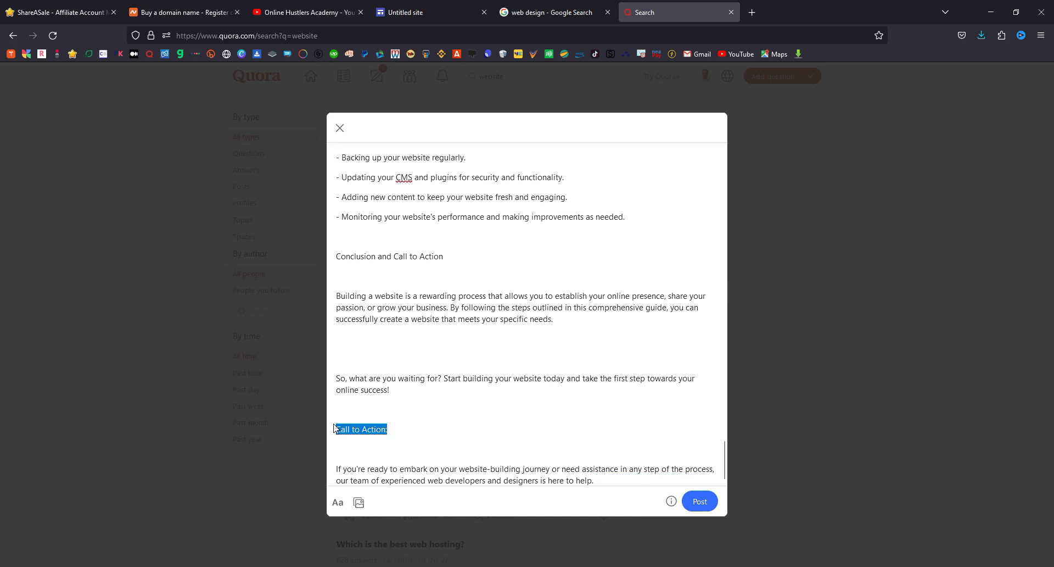
pyautogui.press('BackSpace')
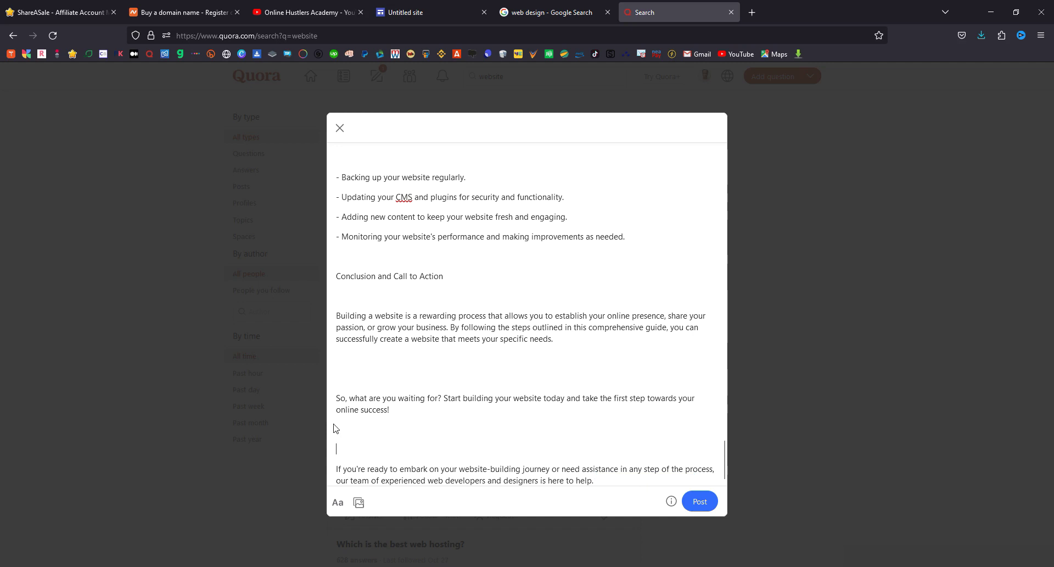
pyautogui.press('BackSpace')
pyautogui.press('BackSpace')
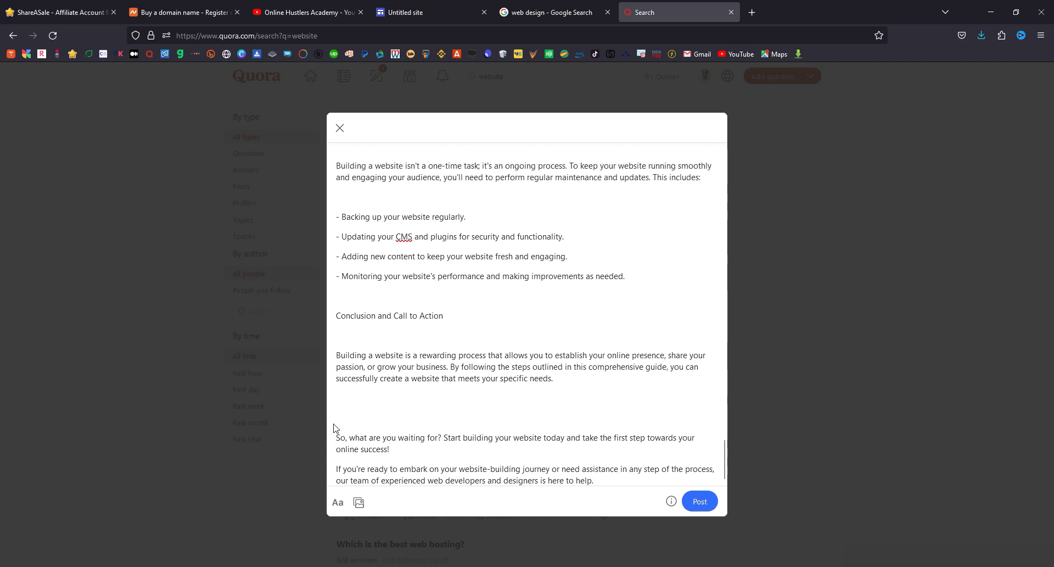
# - Delete the "Conclusion and Call to Action" heading, its paragraph and the blank lines before "So, what are you waiting for?"
pyautogui.moveTo(343, 413); pyautogui.dragTo(314, 317)
pyautogui.press('BackSpace')
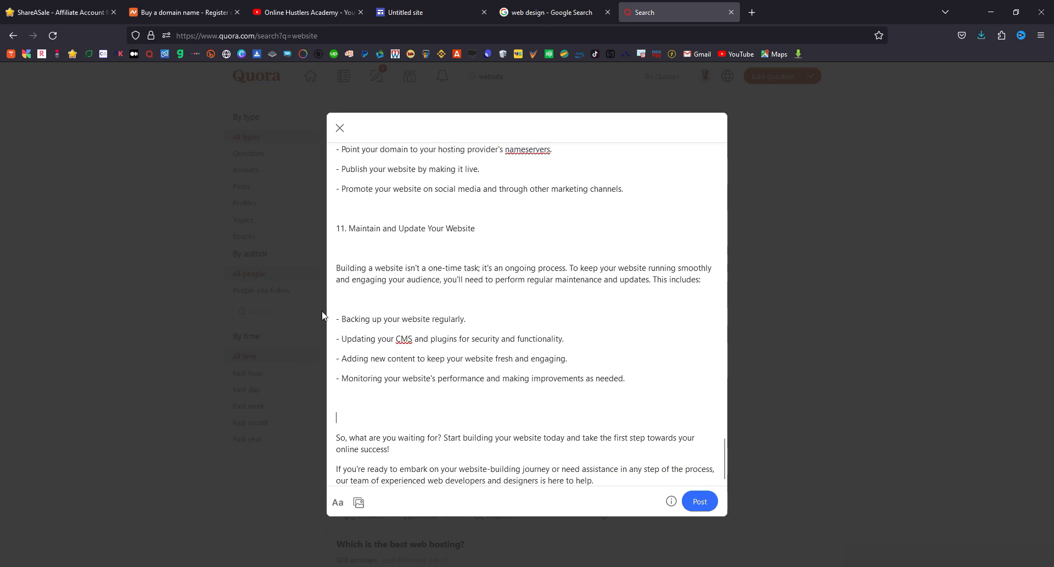
pyautogui.press('BackSpace')
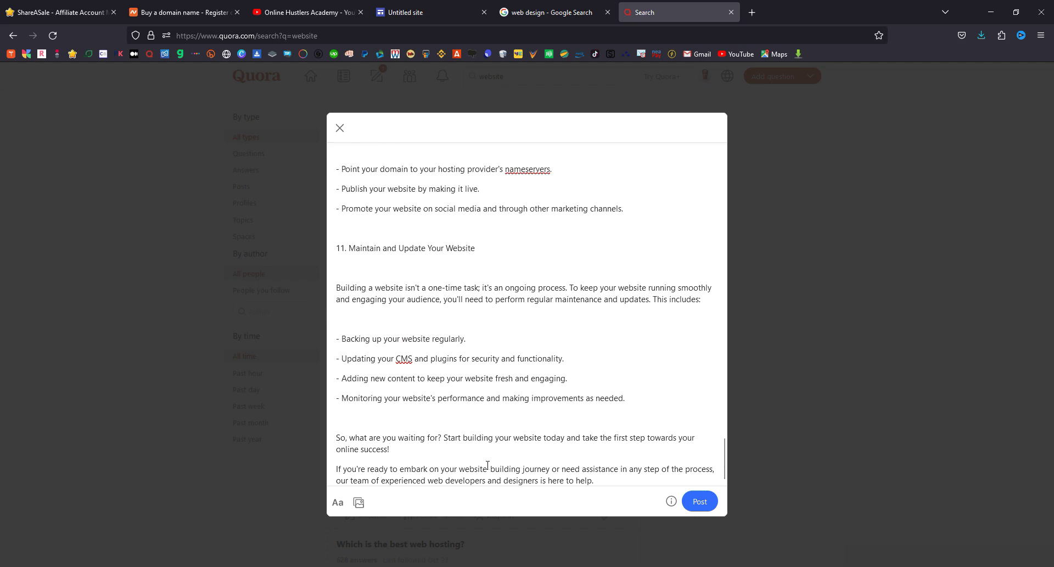
# - Copy the three promotional lines with their links from the Google Sites page preview
pyautogui.click(431, 9)
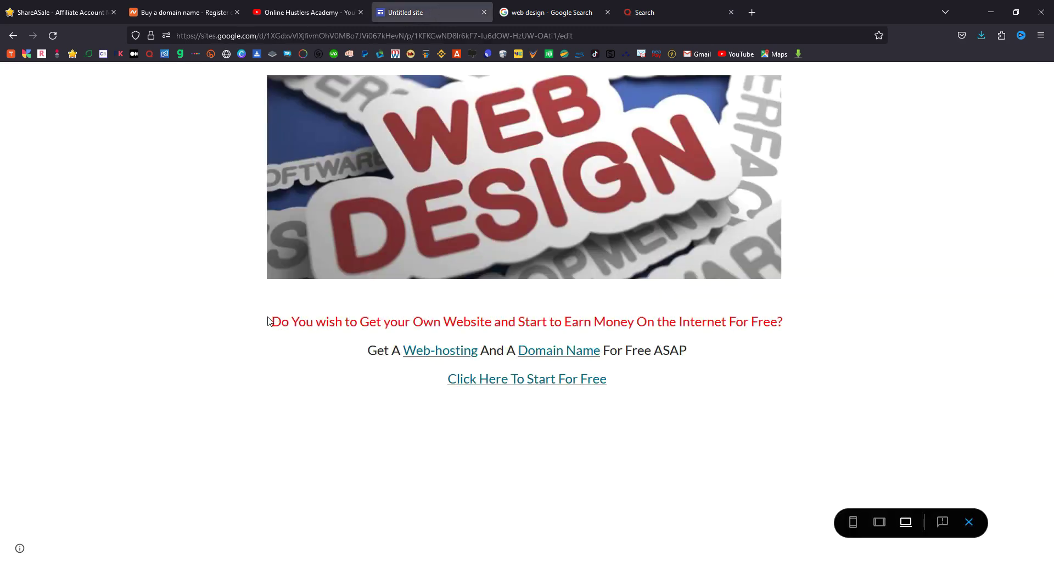
pyautogui.moveTo(270, 320); pyautogui.dragTo(654, 390)
pyautogui.rightClick(583, 357)
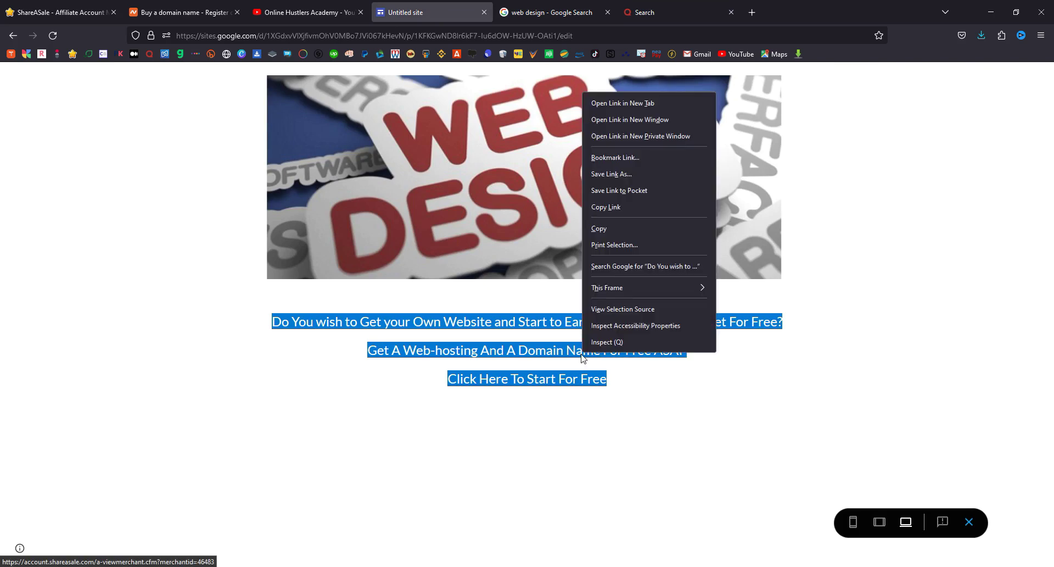
pyautogui.click(613, 227)
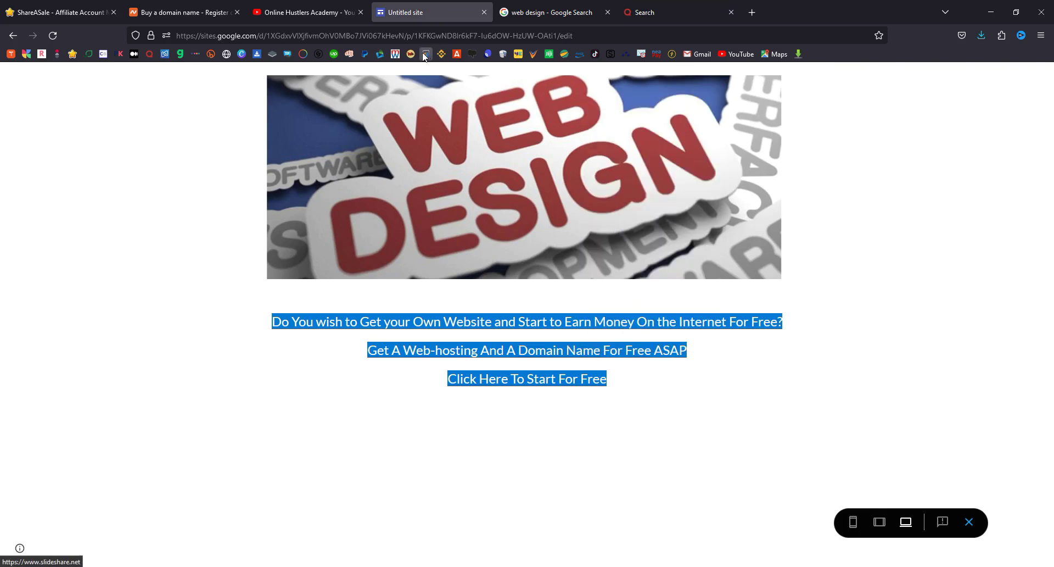
# - Return to the Quora answer and paste the copied promotional lines a few blank lines below its last sentence
pyautogui.click(643, 12)
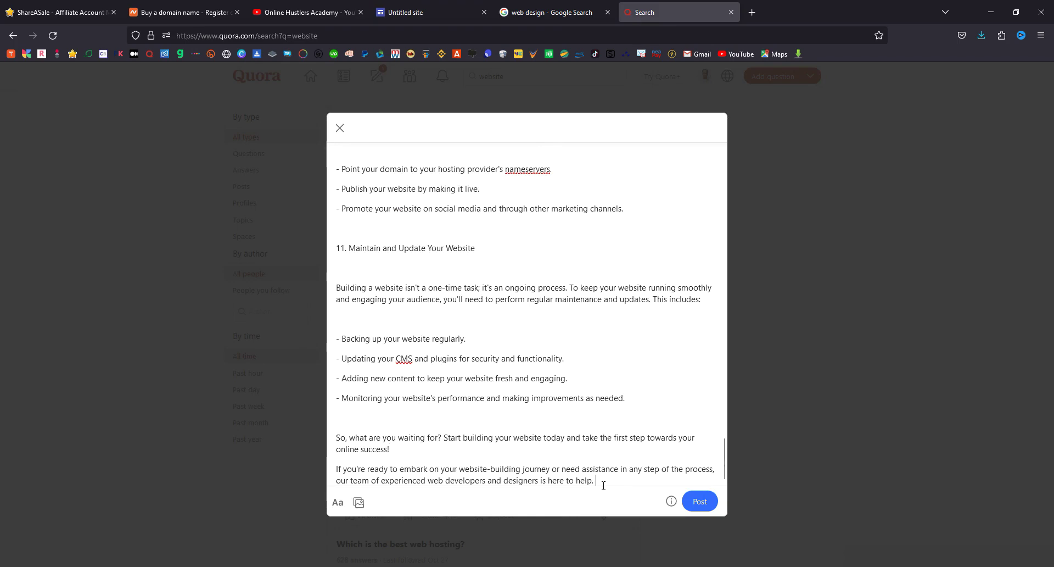
pyautogui.press('Return')
pyautogui.press('Return')
pyautogui.press('Return')
pyautogui.press('Return')
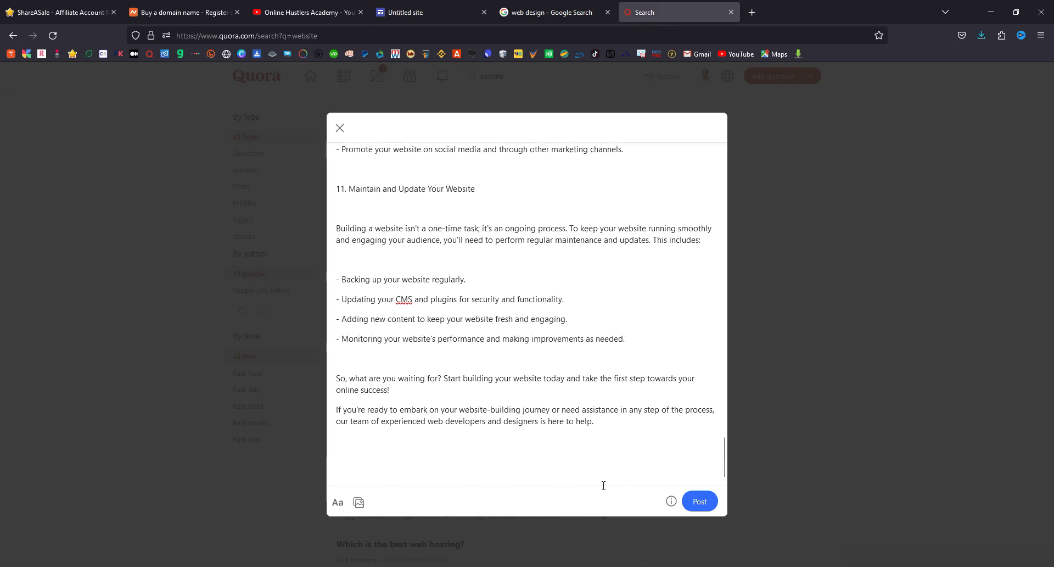
pyautogui.hotkey('ctrl', 'v')
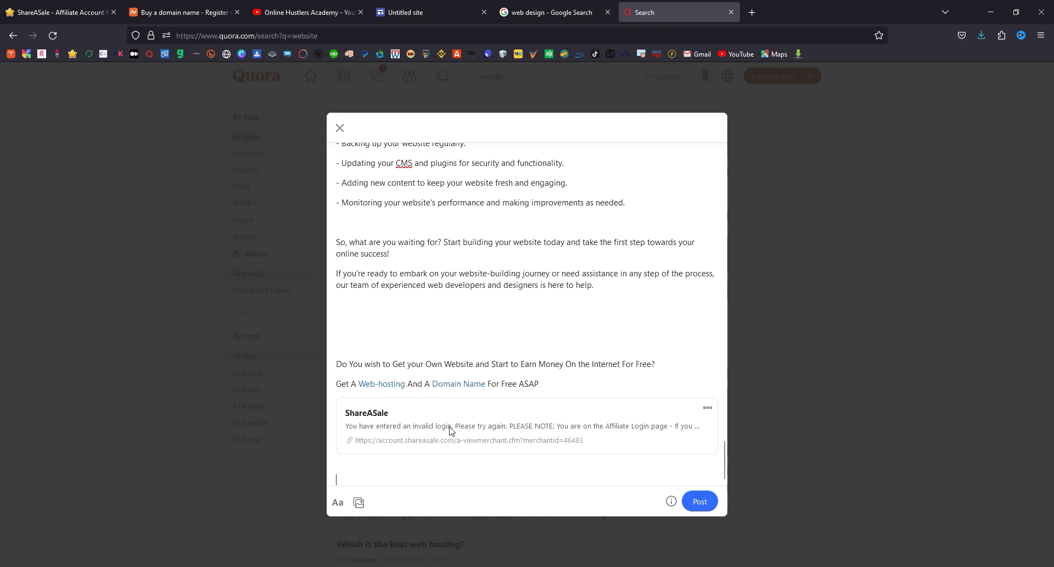
# - Post the answer and set its credential to "Knows English"
pyautogui.click(695, 502)
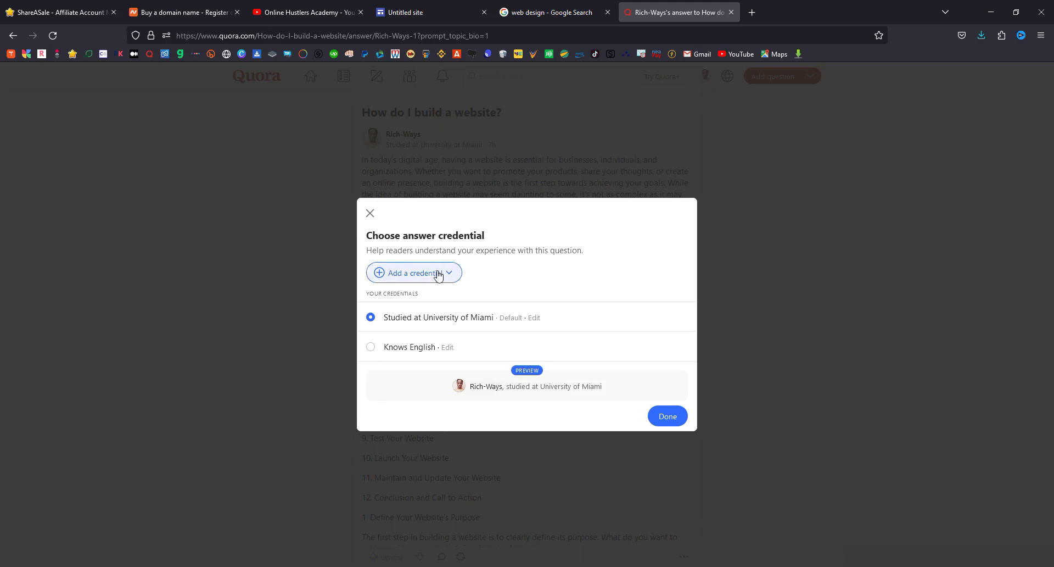
pyautogui.click(372, 348)
pyautogui.click(669, 416)
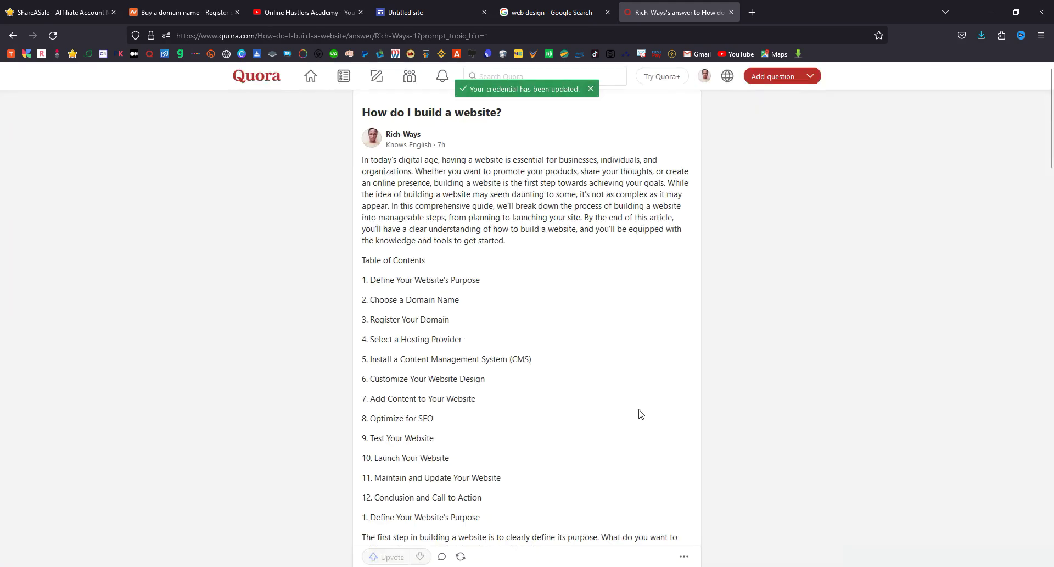
# - Review the published answer down to its promotional links, and switch to ShareASale to look over Namecheap's text links
pyautogui.scroll(-5, 589, 395)
pyautogui.scroll(-20, 586, 388)
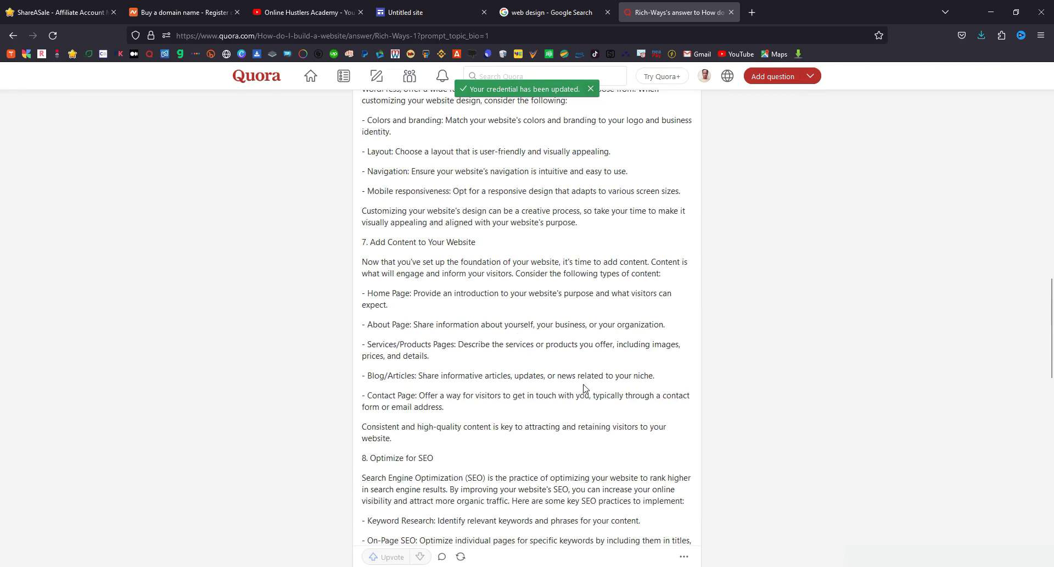
pyautogui.scroll(-5, 585, 389)
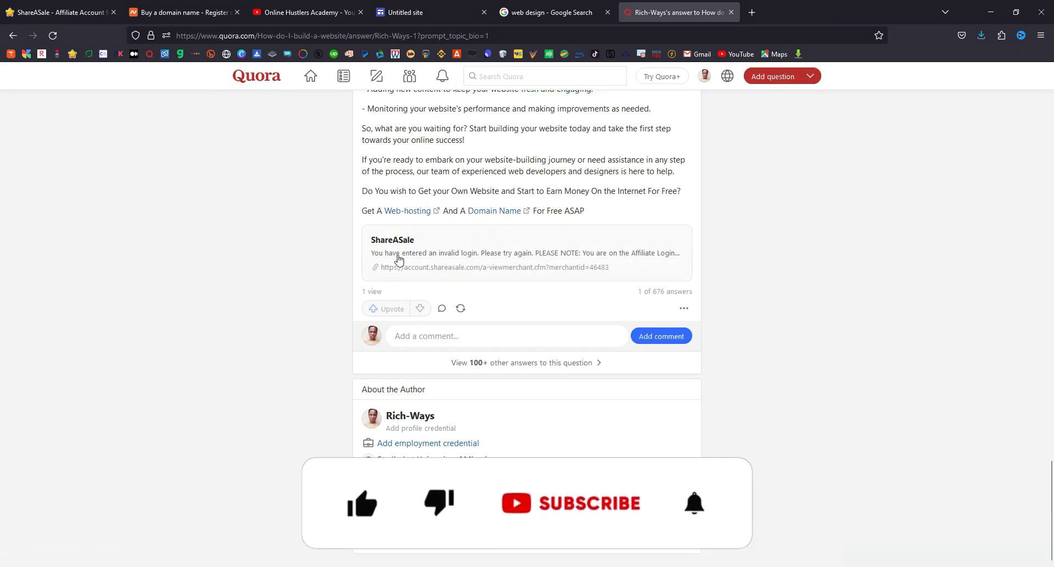
pyautogui.scroll(3, 499, 297)
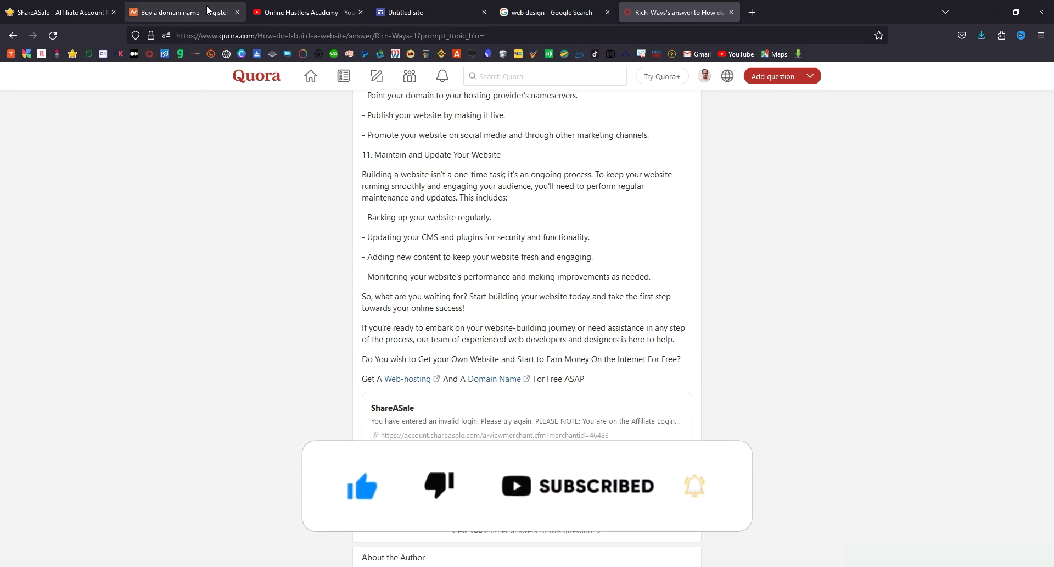
pyautogui.click(92, 7)
pyautogui.scroll(-3, 324, 164)
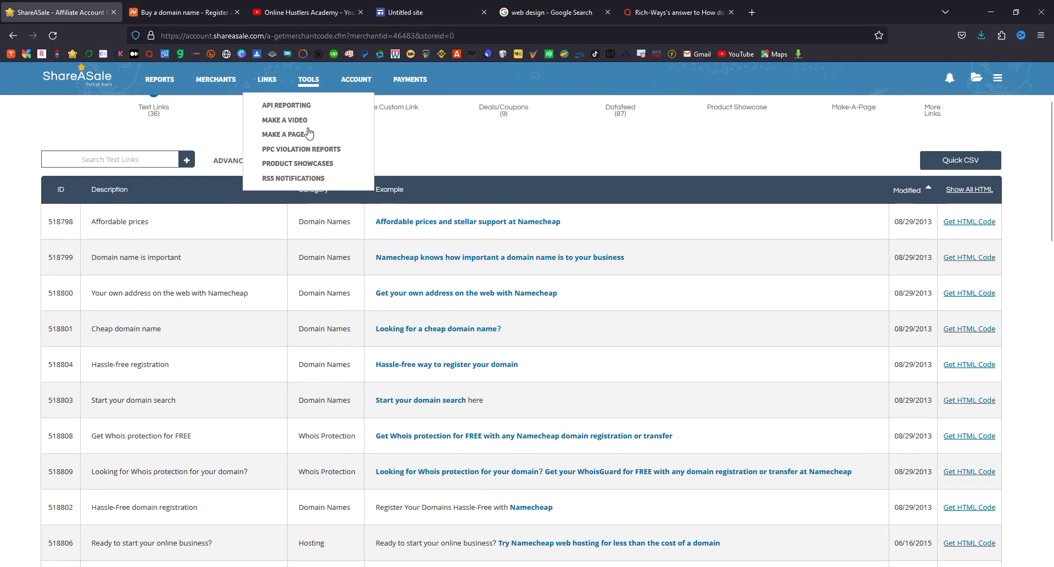